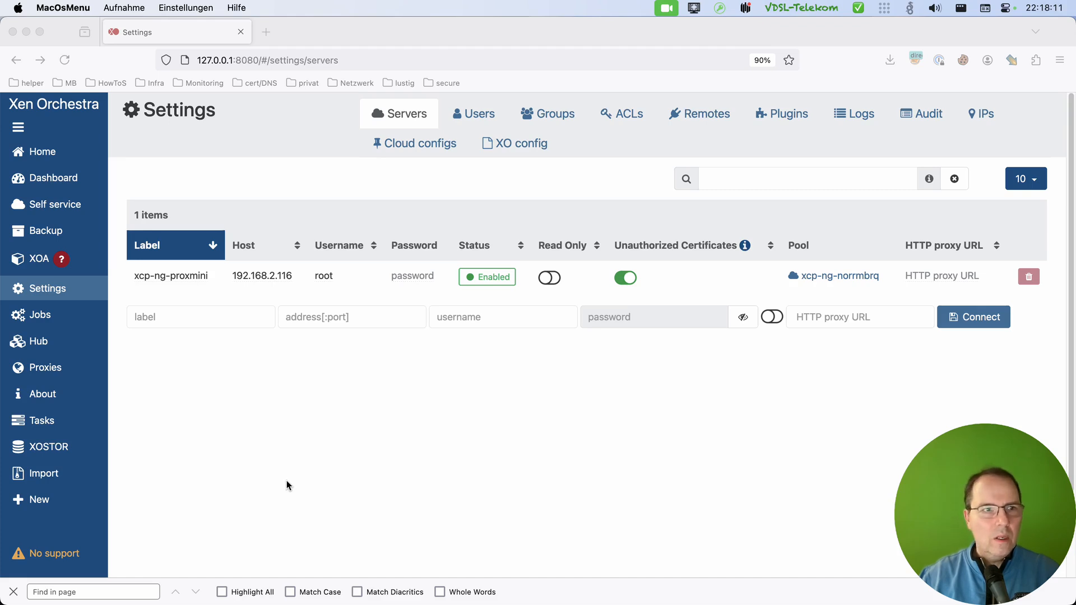
Start creating a new virtual machine from the VM overview on the pool xcp-ng-norrmbrq.
click(43, 152)
click(146, 153)
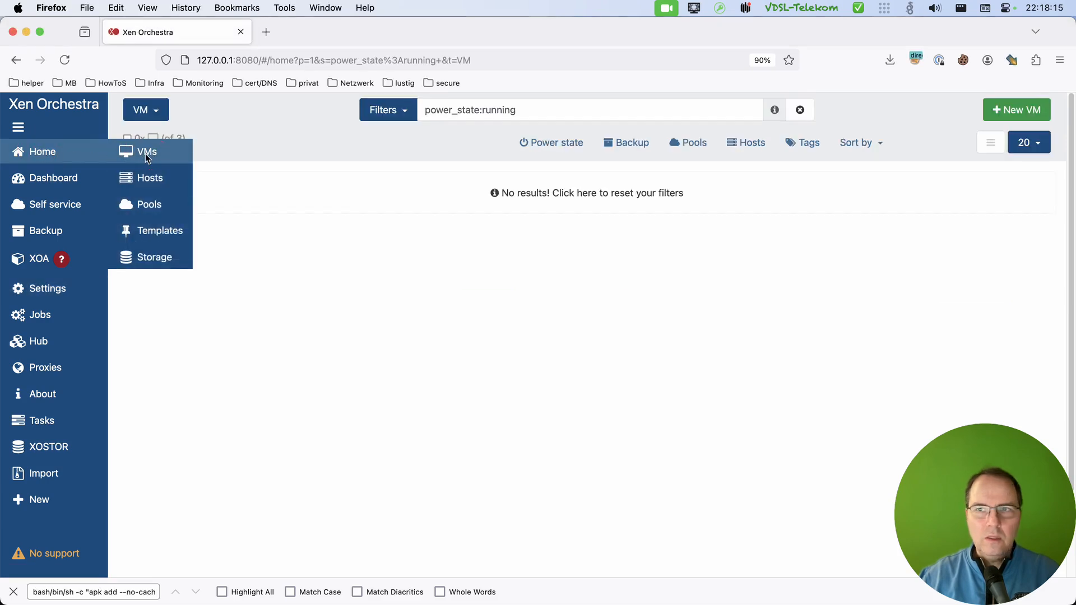
click(1014, 113)
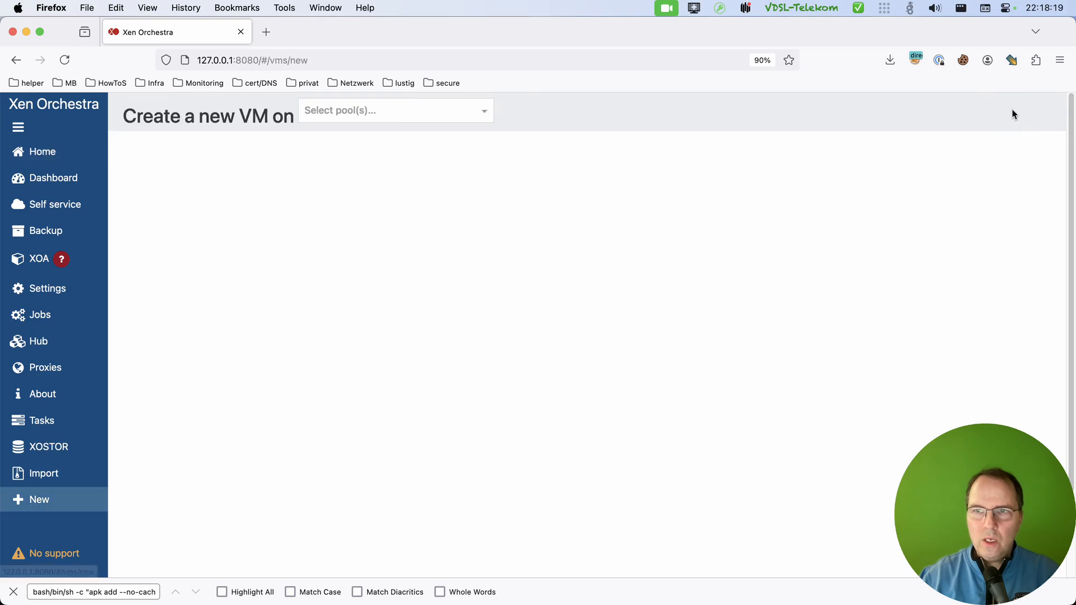
click(394, 113)
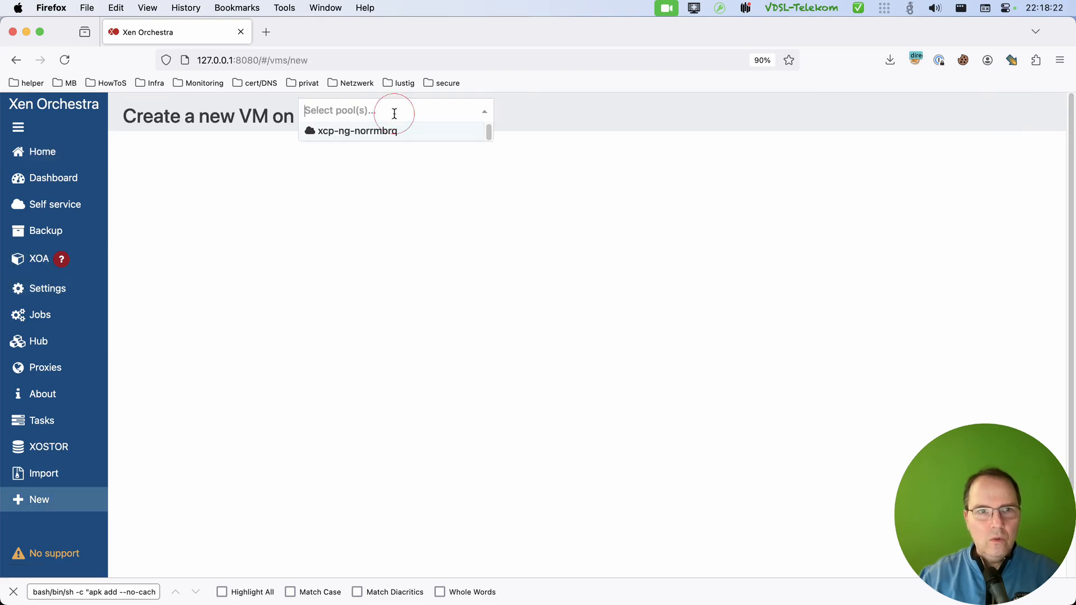
click(365, 137)
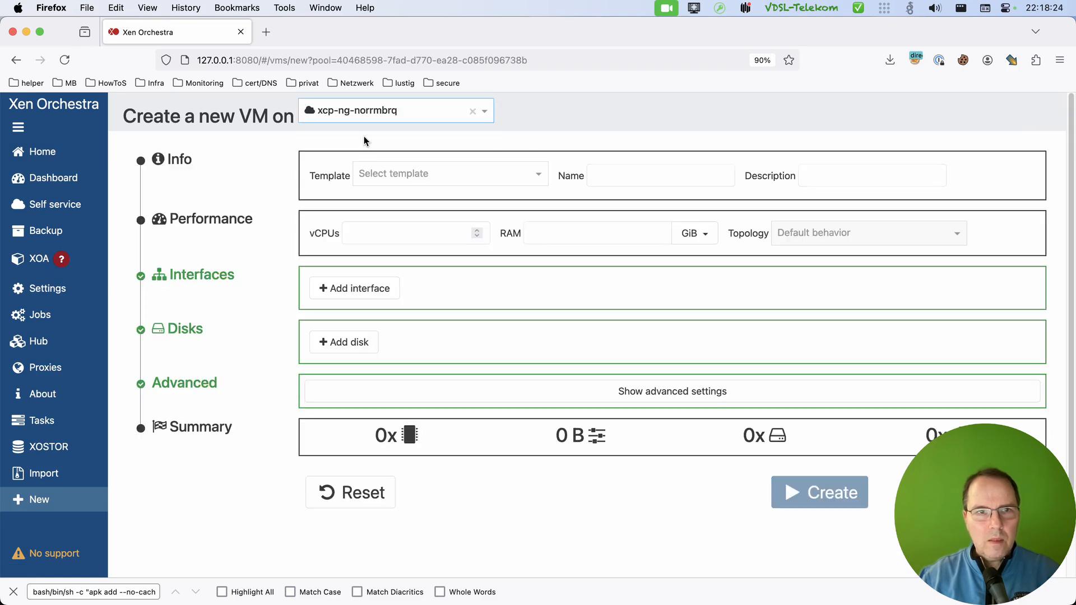
Choose the "Other install media" template for the new VM and name it alpine-3-20.
click(453, 175)
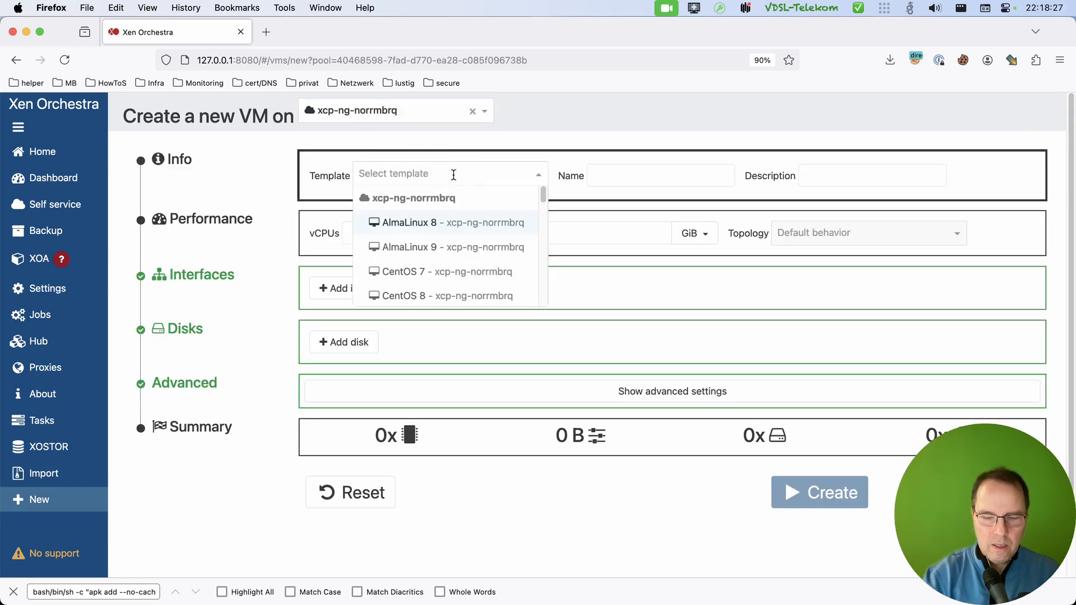
text(oth)
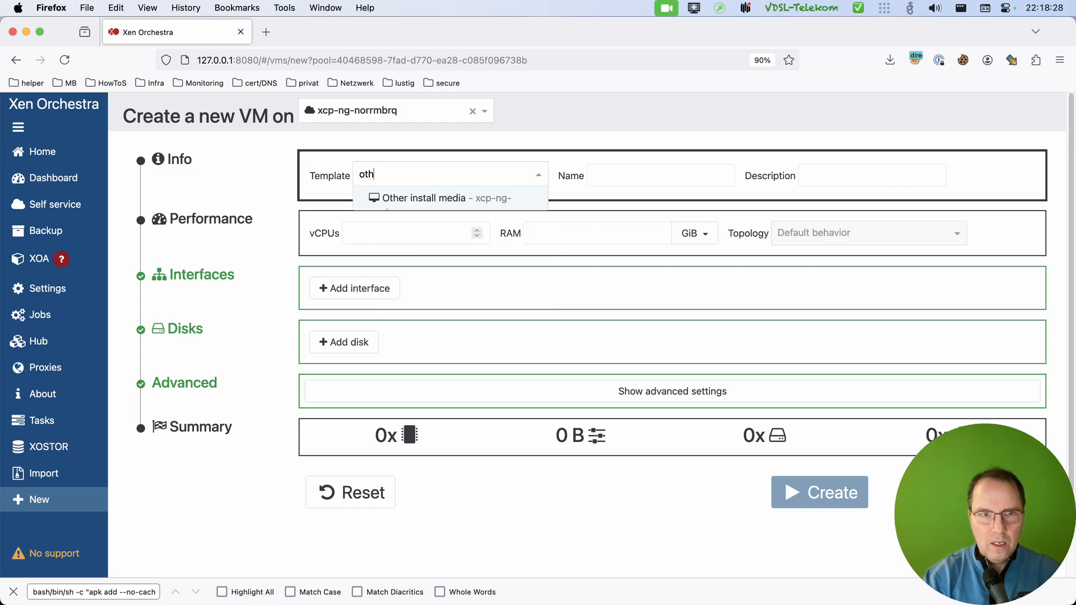
click(432, 198)
triple_click(695, 176)
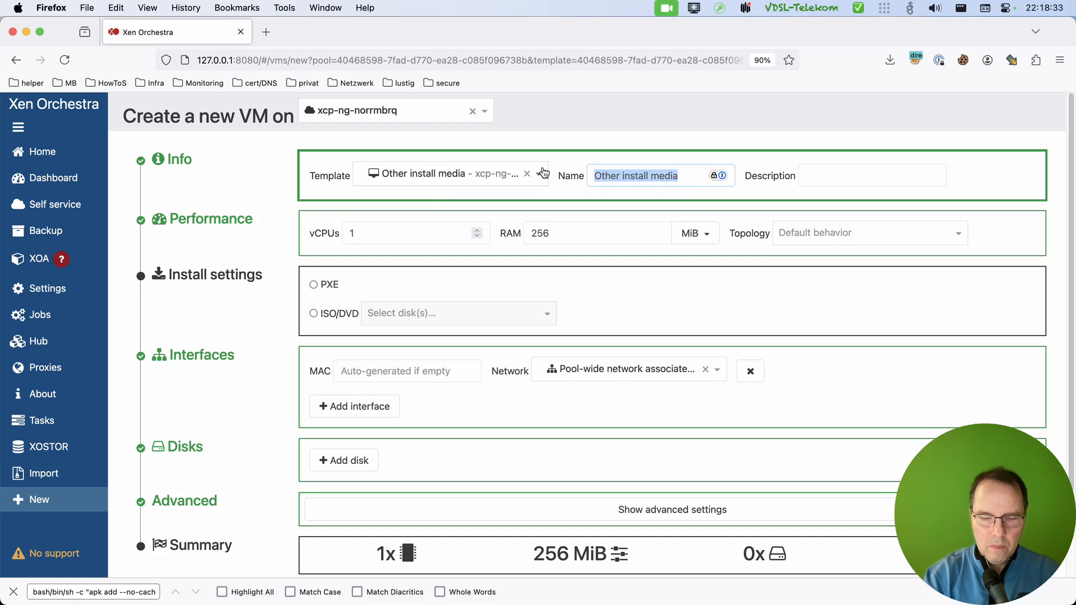
text(alpine-3-)
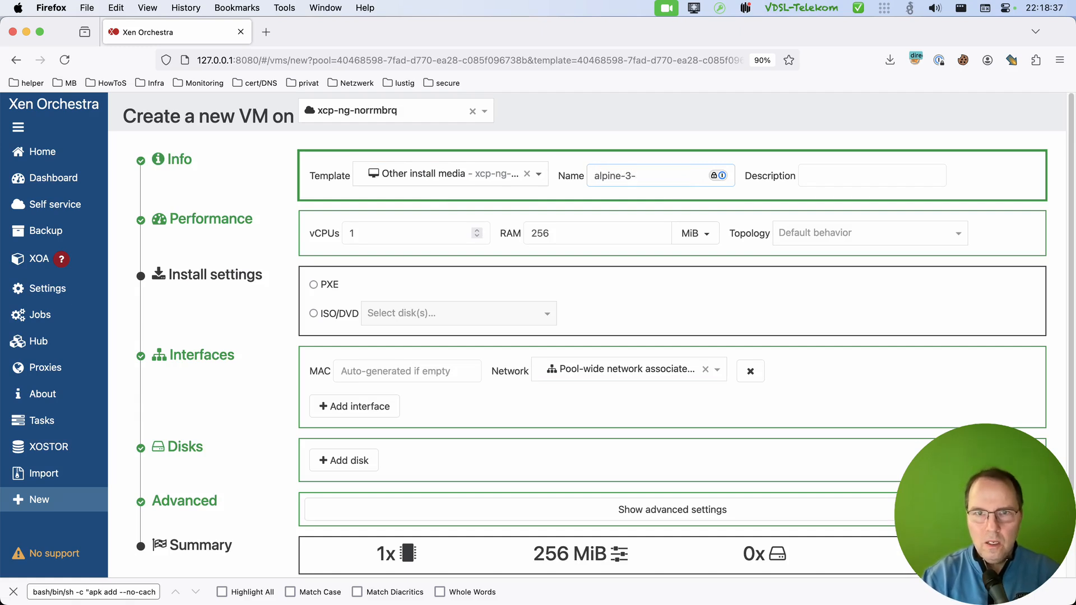
text(20)
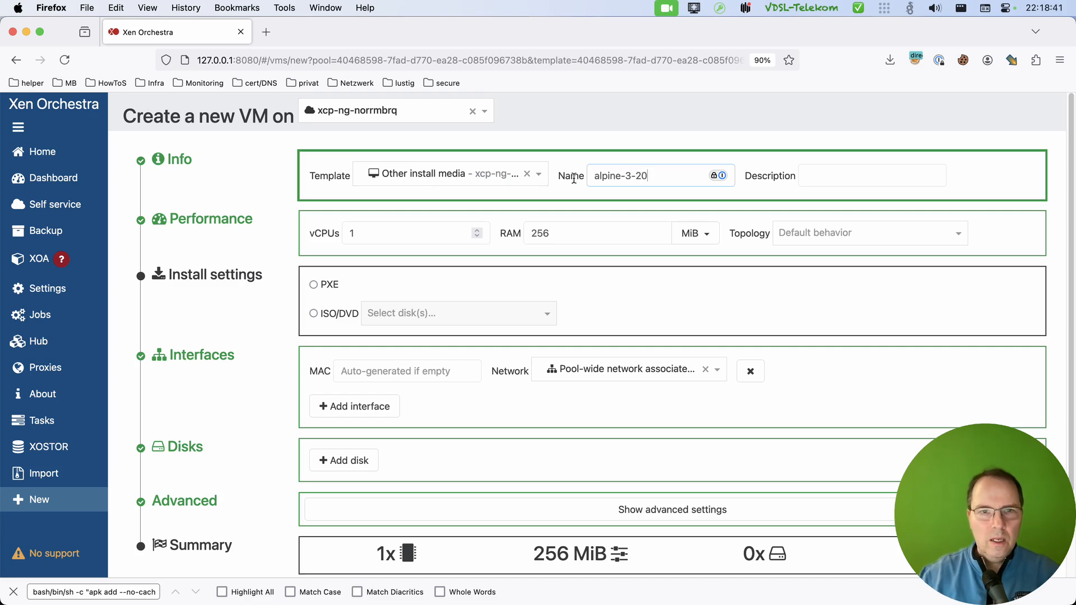
Give the VM 2 vCPUs, 2 GiB of RAM and the topology "2 sockets with 1 core per socket".
click(477, 231)
click(617, 233)
click(709, 234)
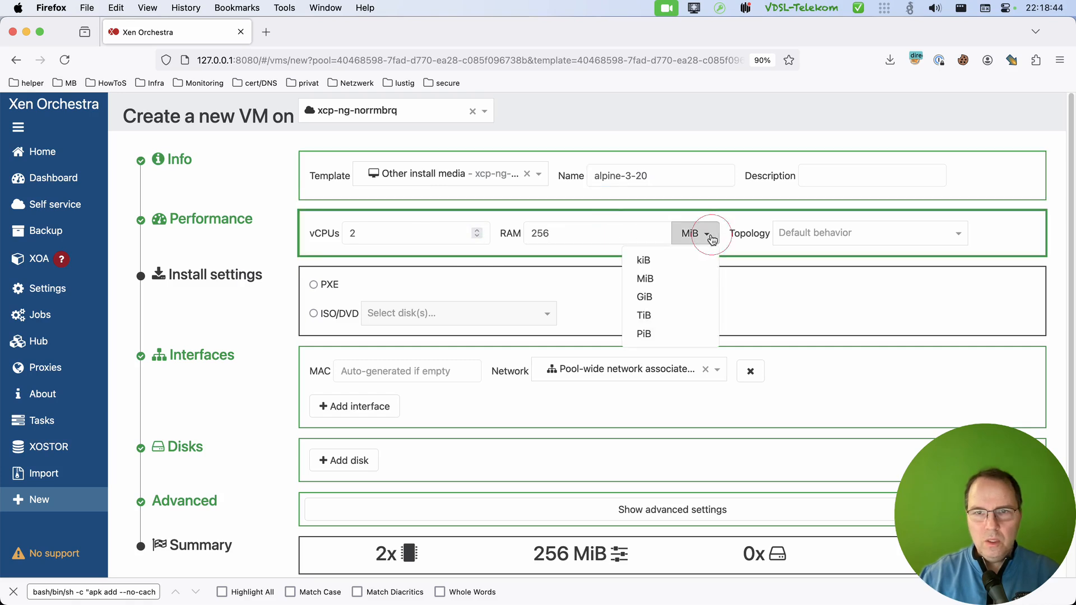
click(643, 297)
drag(559, 233, 469, 228)
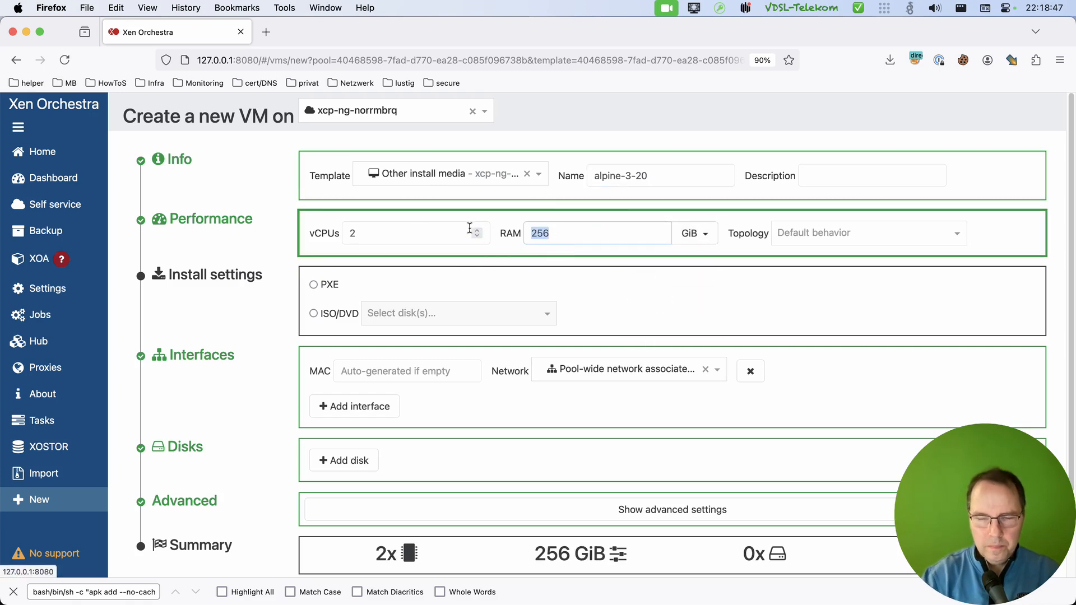
text(2)
key(Tab)
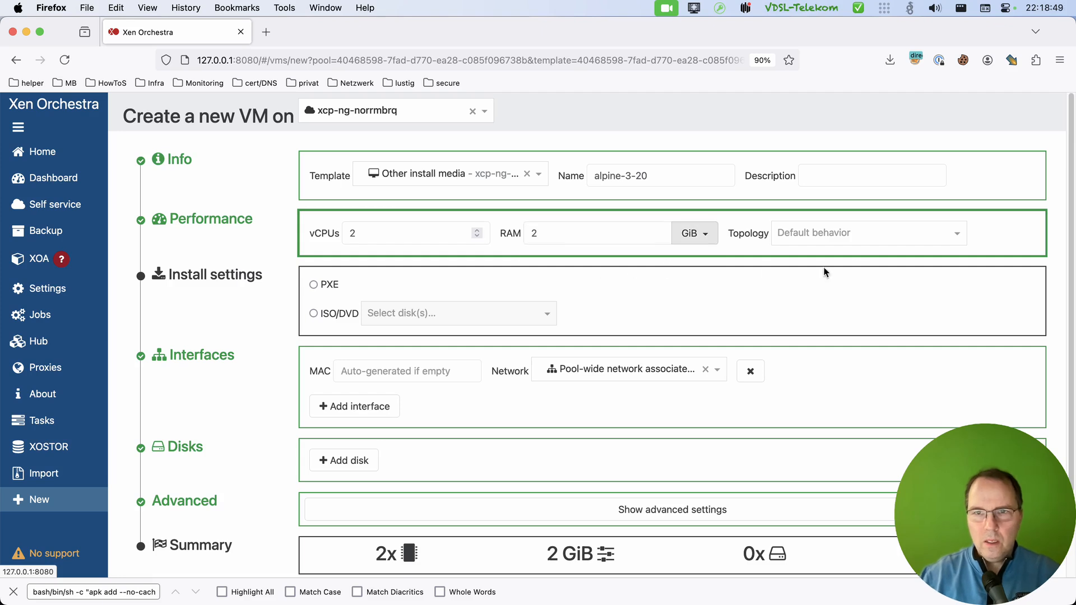
click(848, 234)
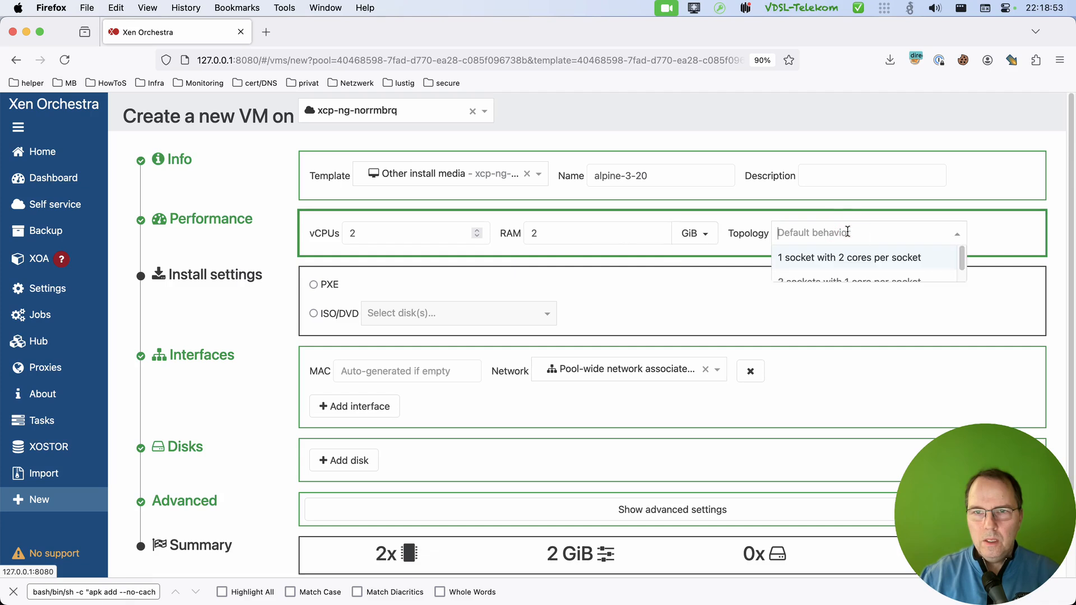
click(842, 284)
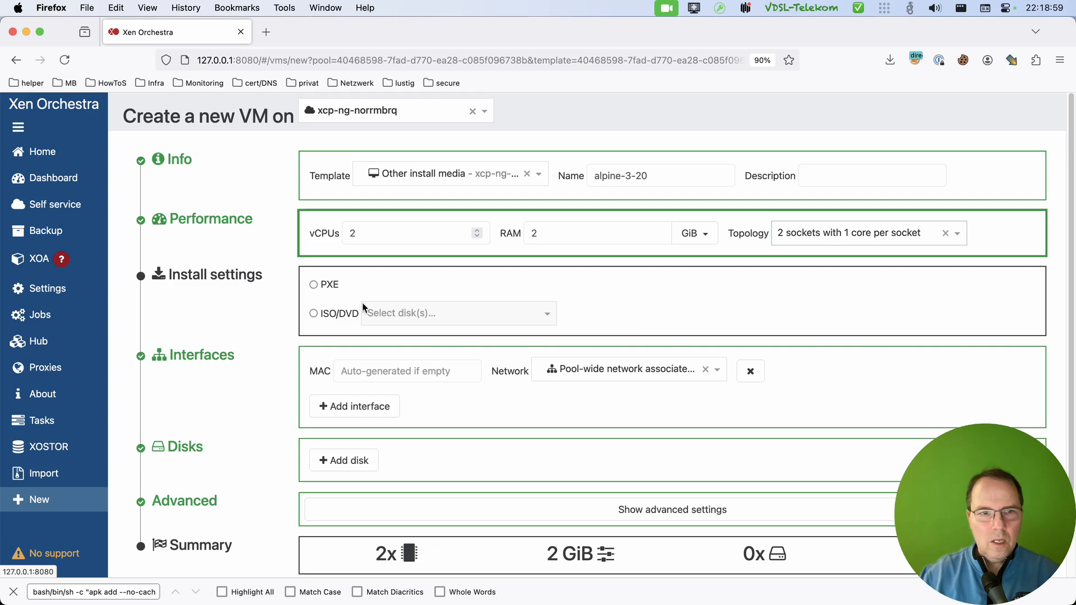
Set the VM to install from the ISO alpine-standard-3.20.3-x86_64.iso and connect its interface to the pool-wide network associated with eth0.
click(314, 314)
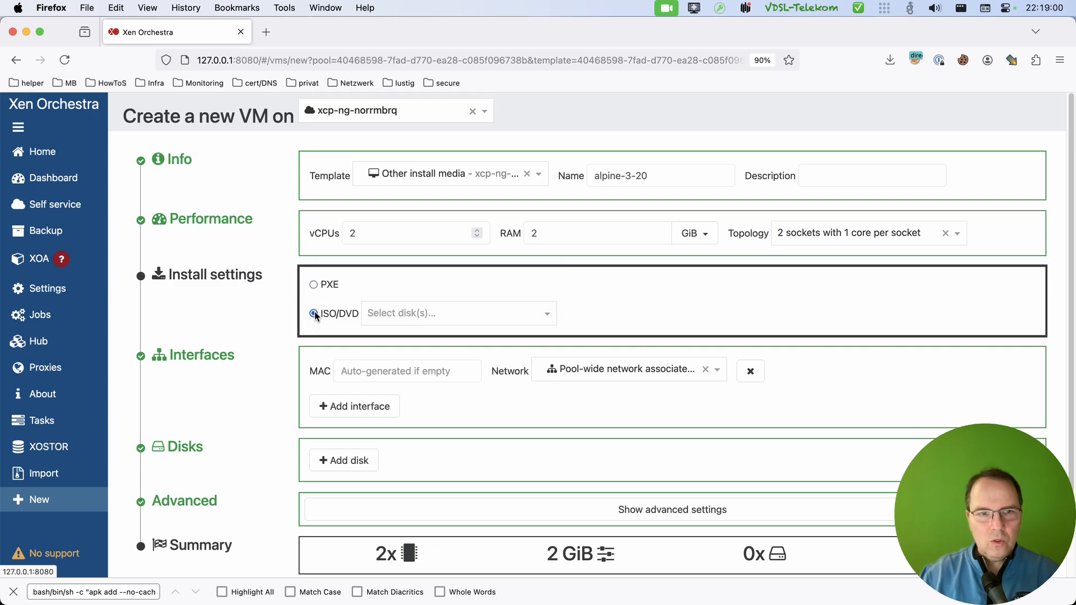
click(422, 314)
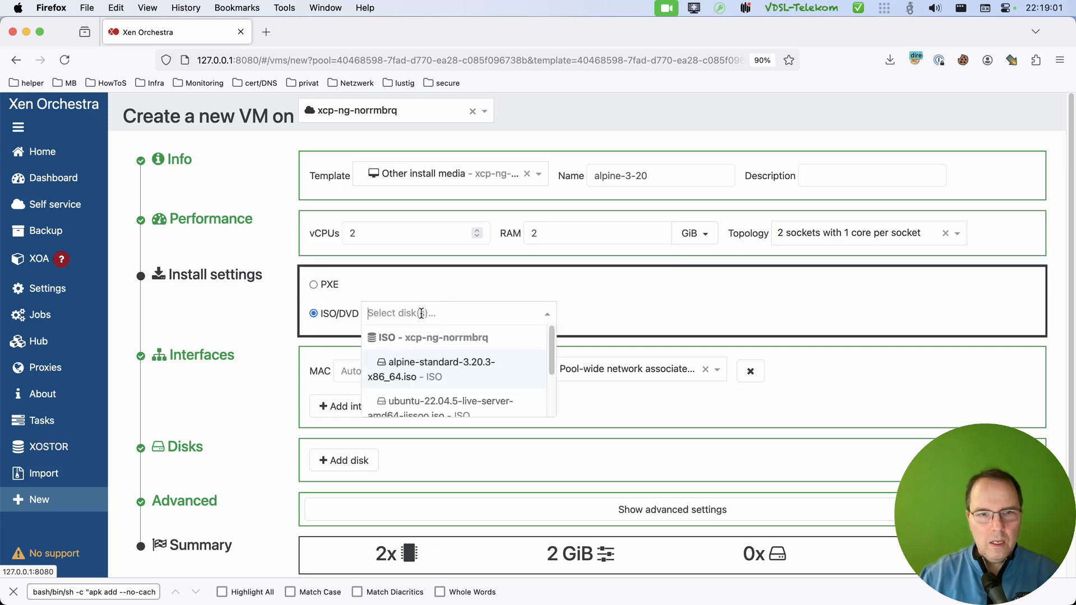
click(447, 370)
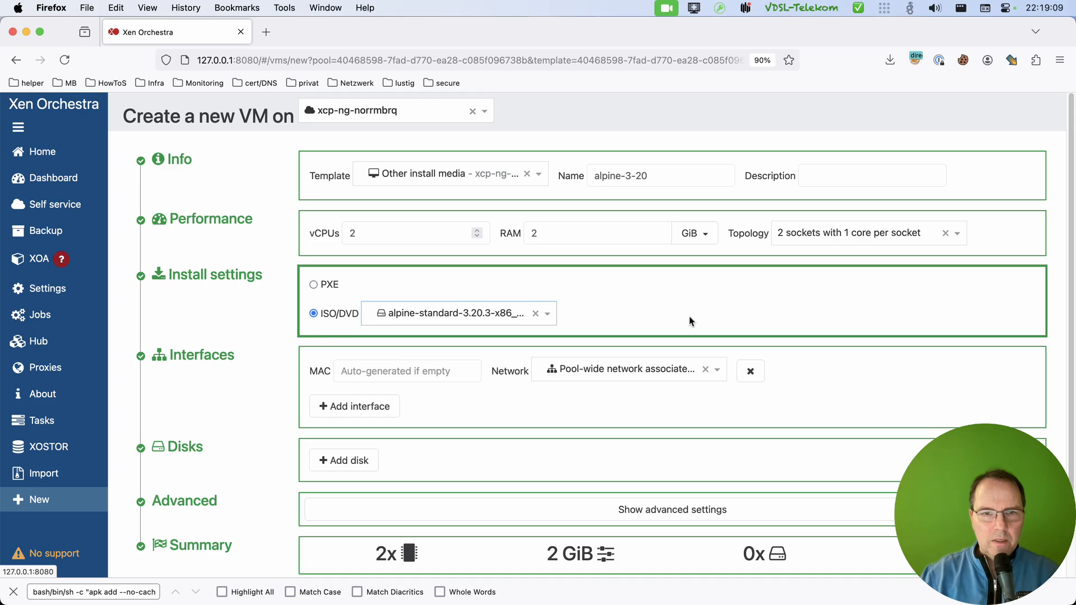
click(681, 300)
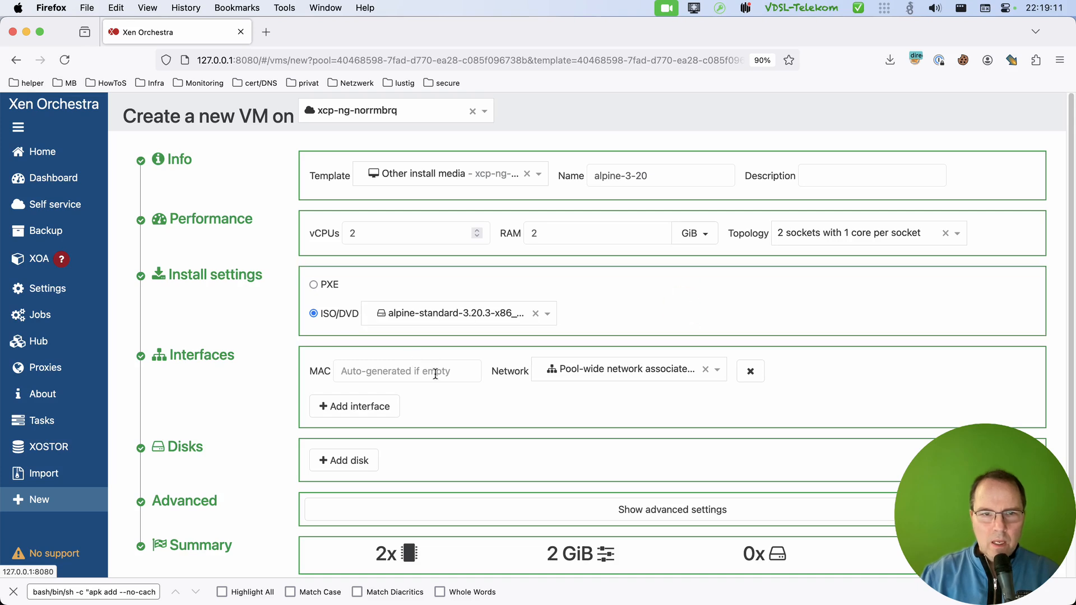
click(646, 370)
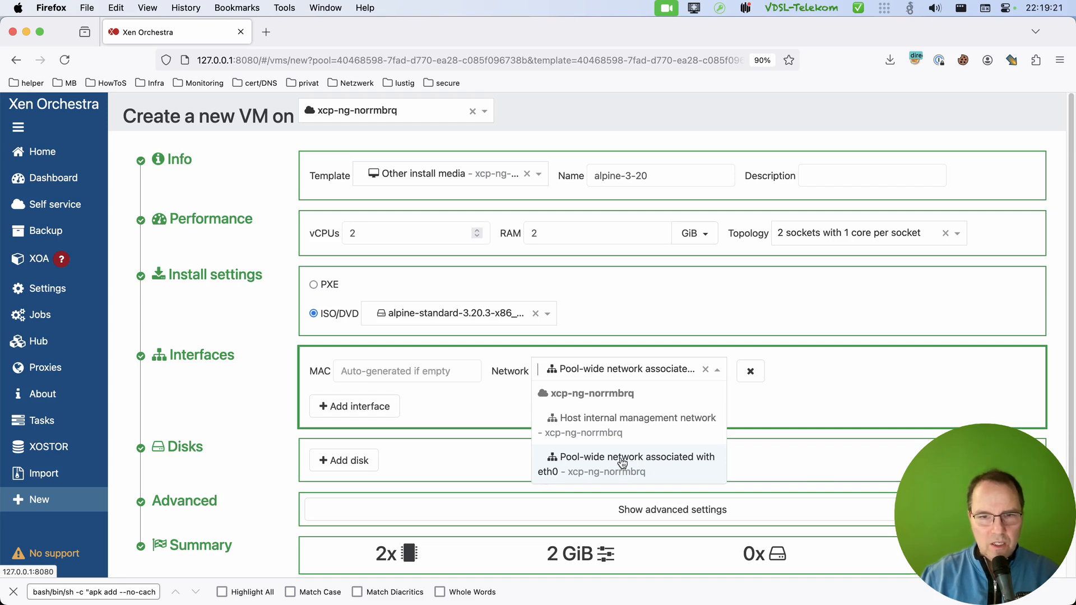
click(622, 463)
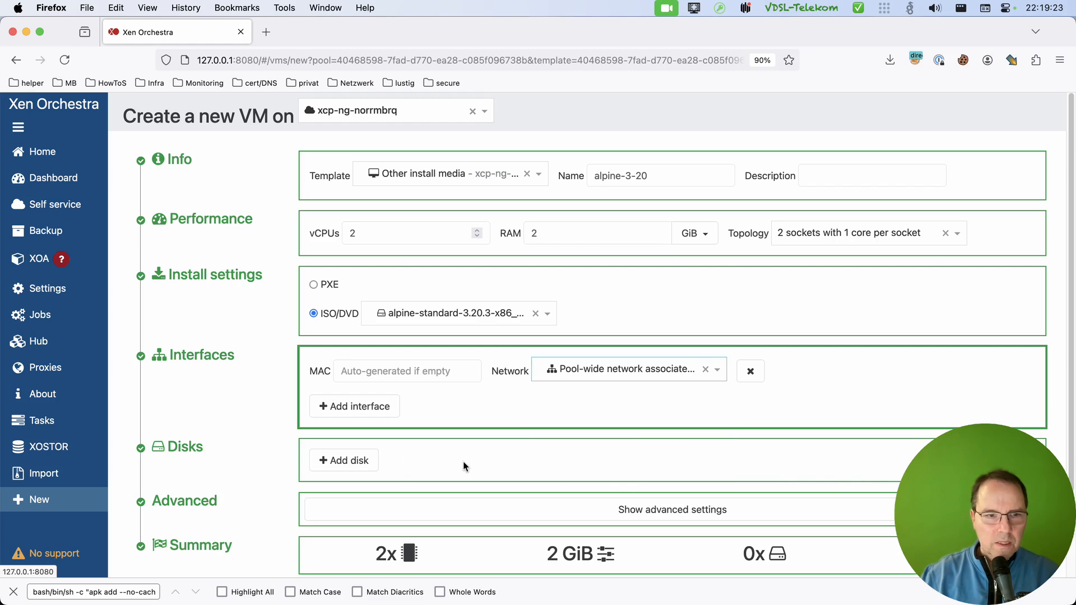
Add a 5 GiB disk on Local storage and create the VM.
scroll(463, 461, down, 3)
click(344, 363)
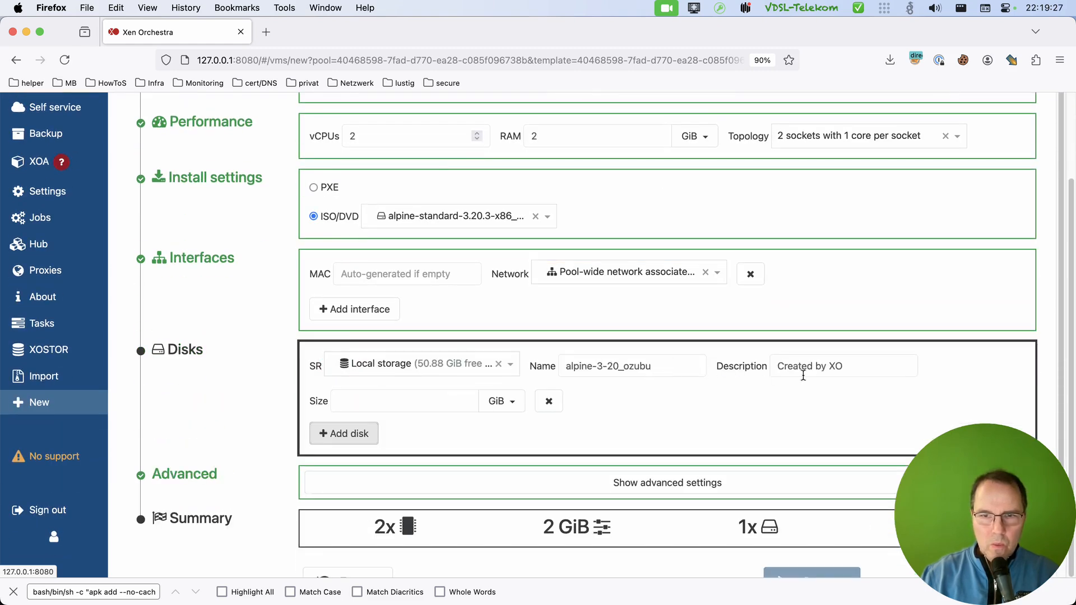
click(391, 403)
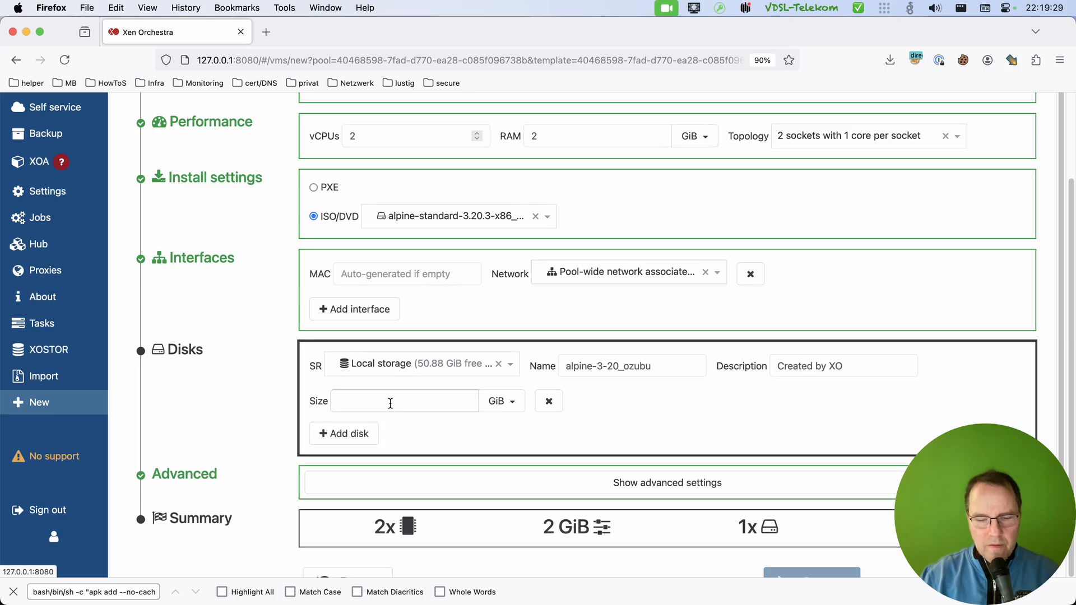
text(5)
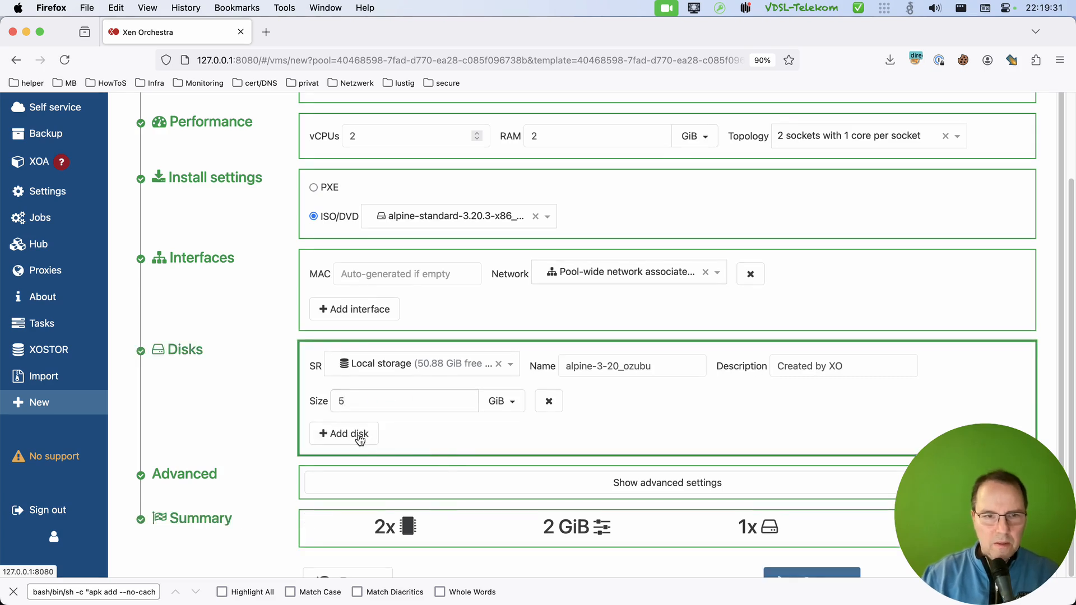
scroll(492, 435, down, 1)
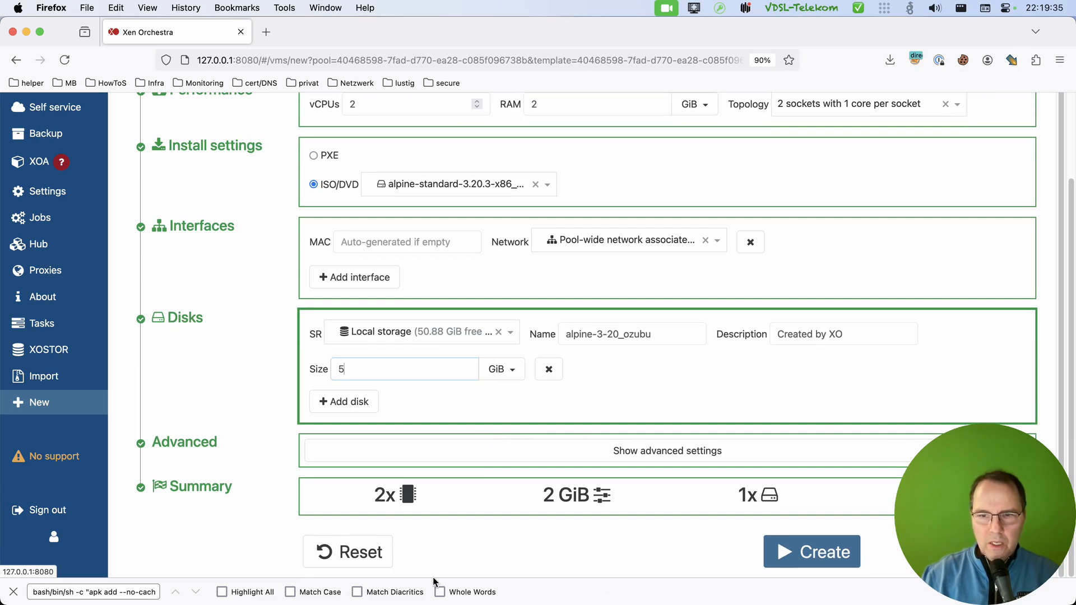
click(822, 555)
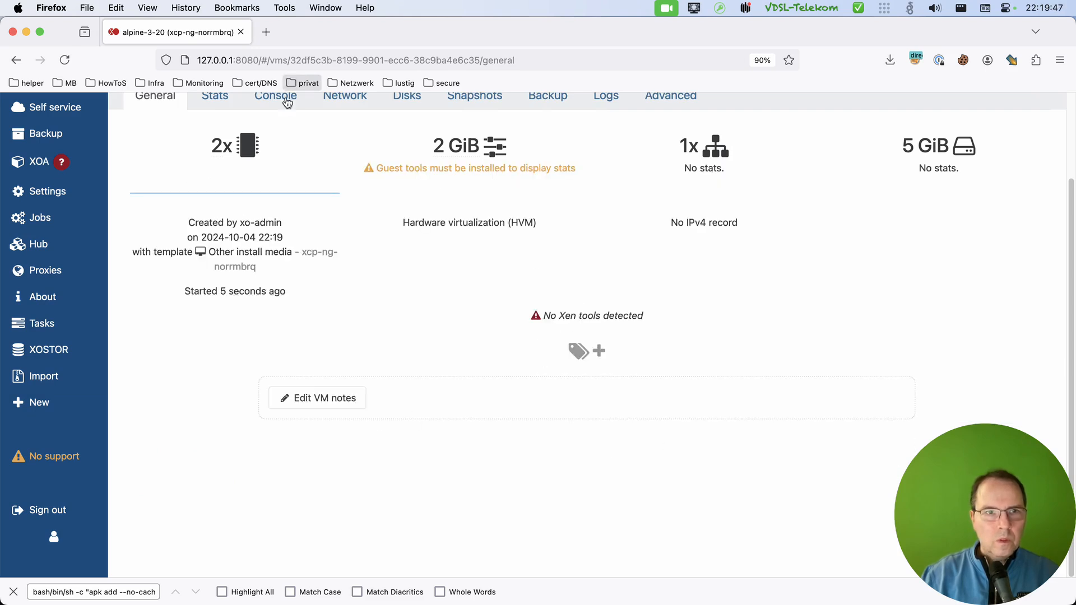
Open the console of the alpine-3-20 VM and hide the info area above it.
scroll(327, 205, up, 3)
scroll(324, 210, up, 1)
click(287, 192)
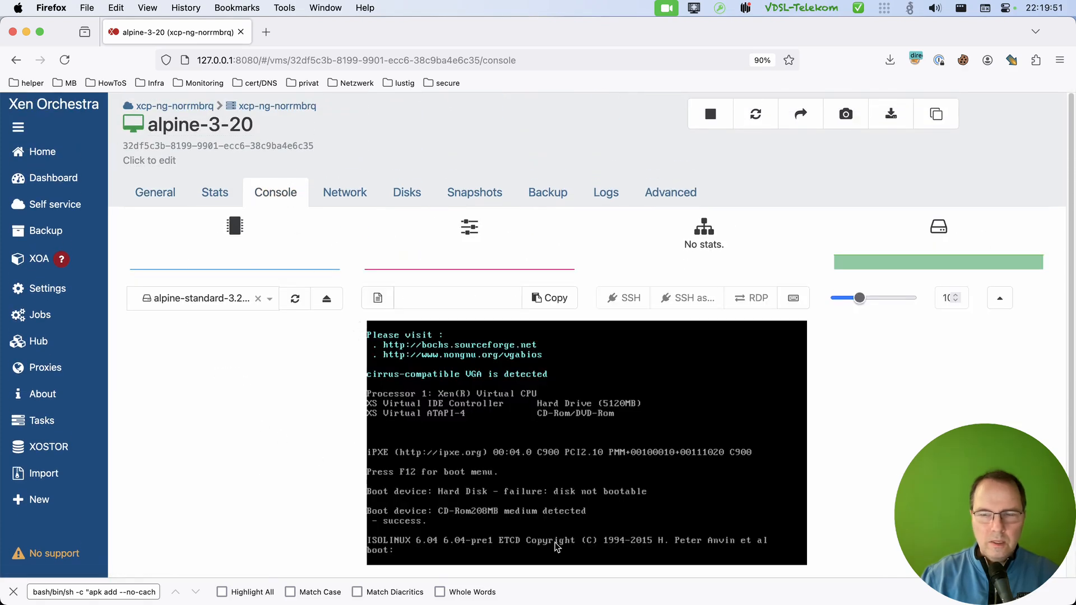
click(1000, 302)
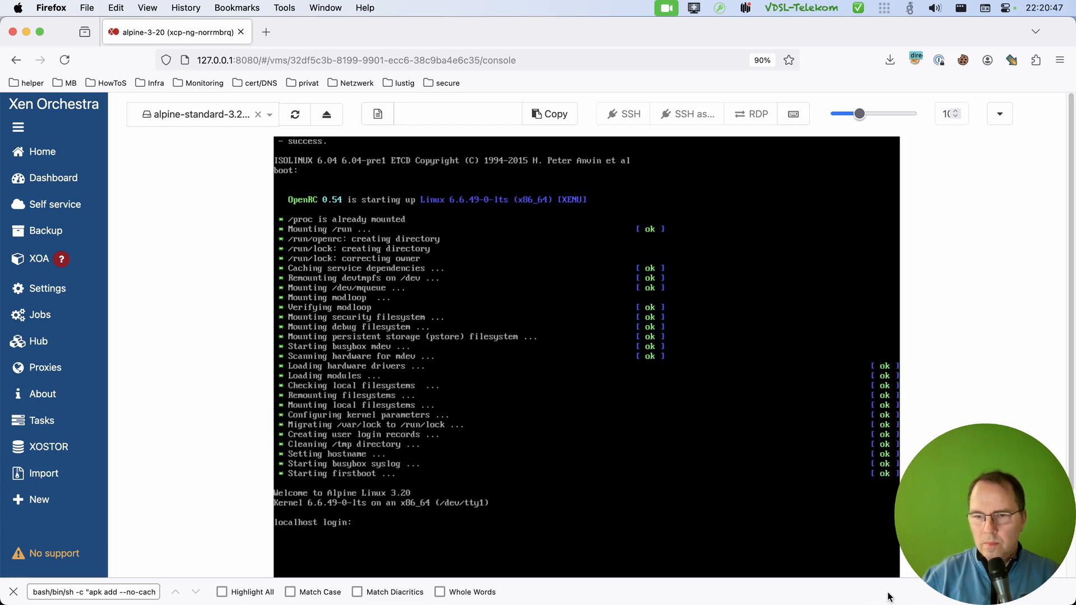
Log in to the Alpine live system in the console as root.
click(902, 593)
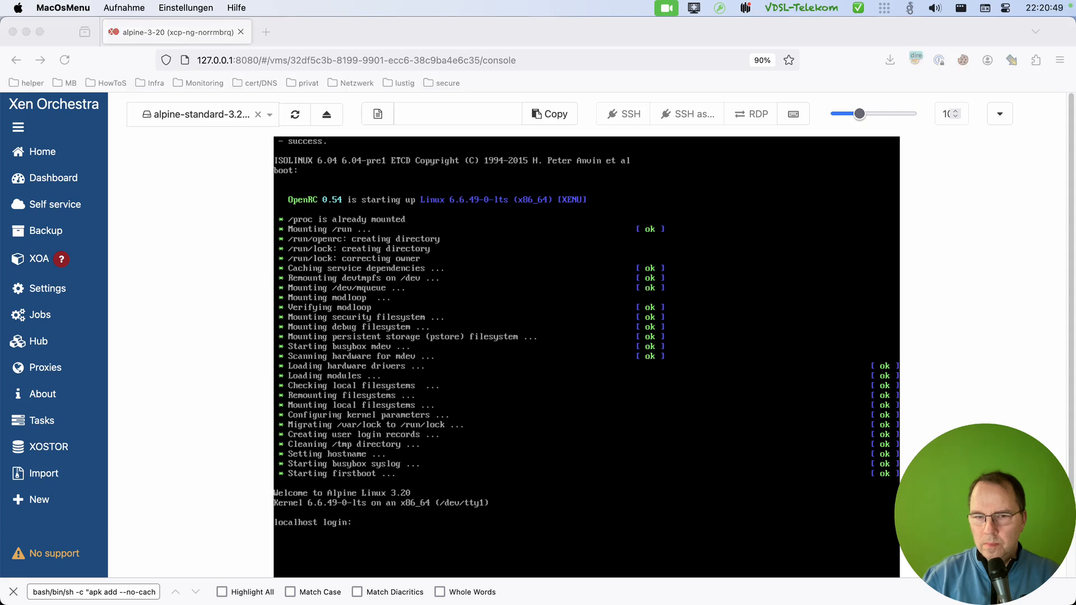
click(546, 527)
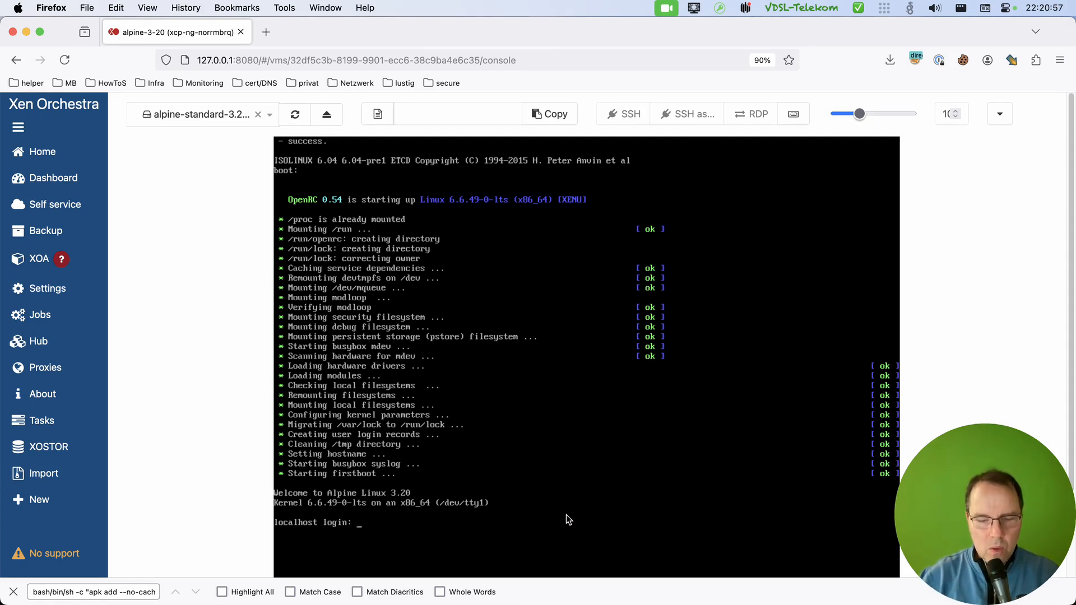
text(root)
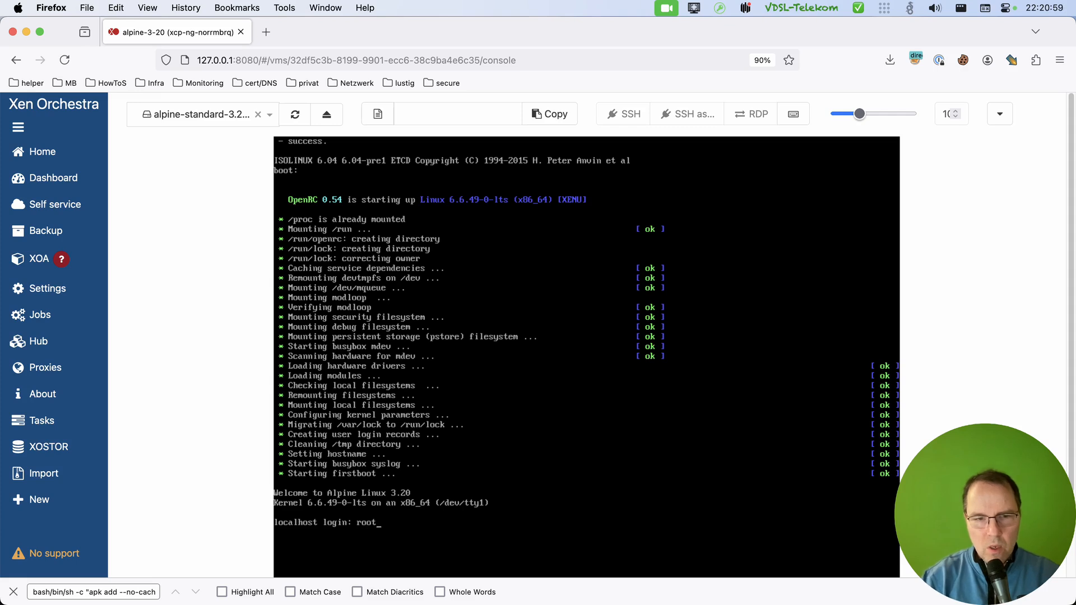
key(Return)
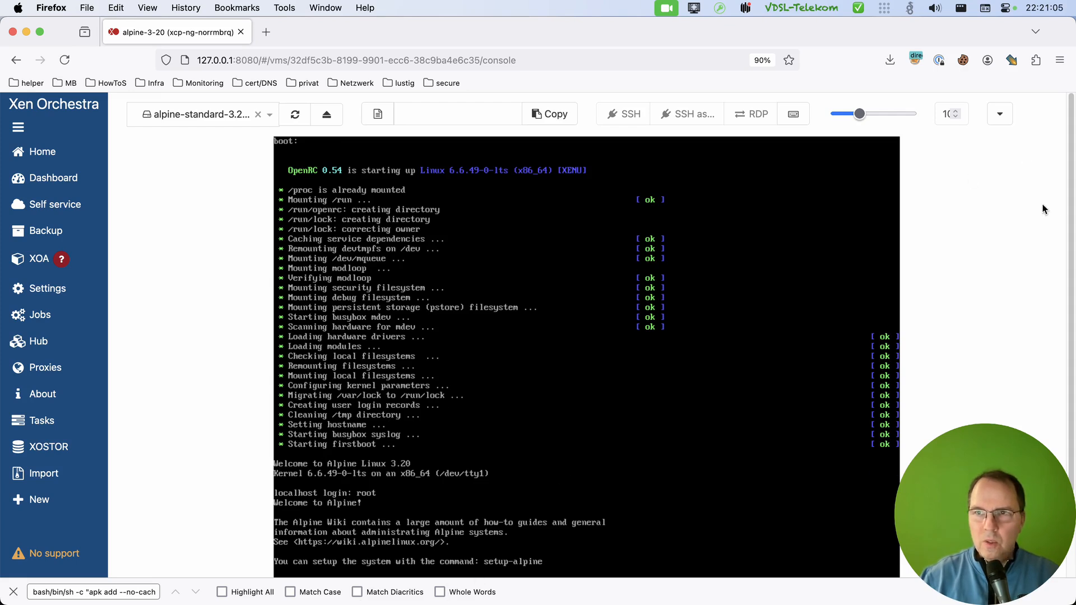
Reduce the console's display scale slightly so the command prompt fits within the page.
click(952, 116)
click(951, 116)
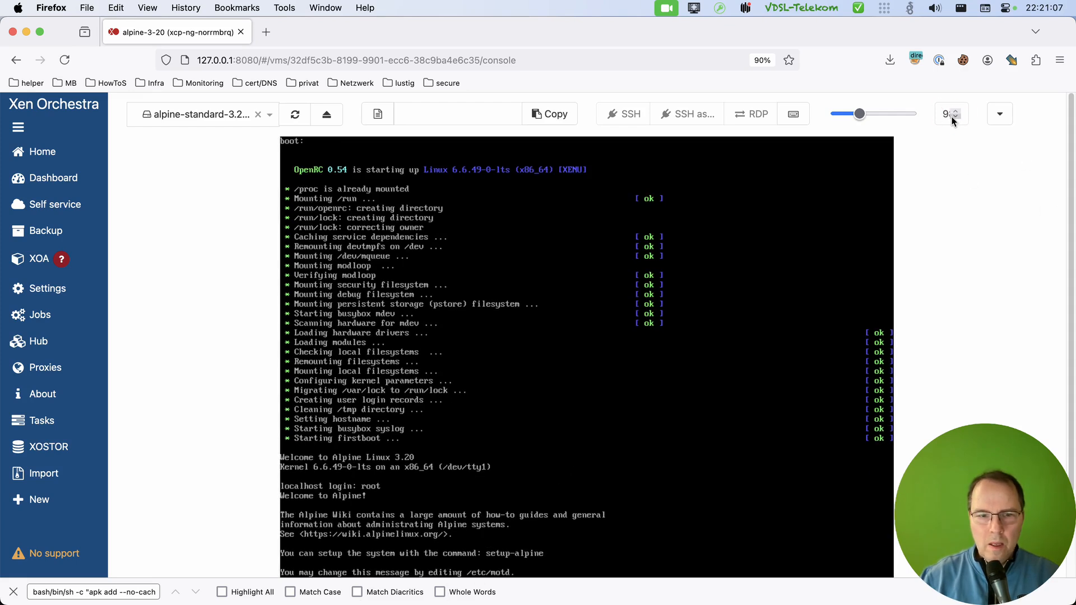
click(952, 117)
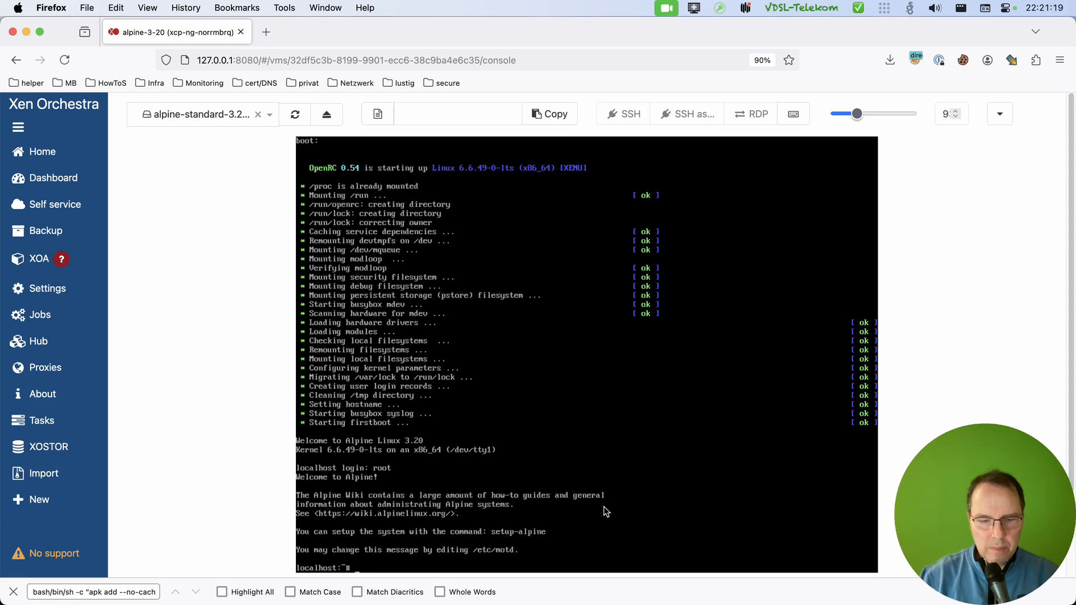
Start the Alpine installer in the console with the command setup-alpine.
text(setup-al)
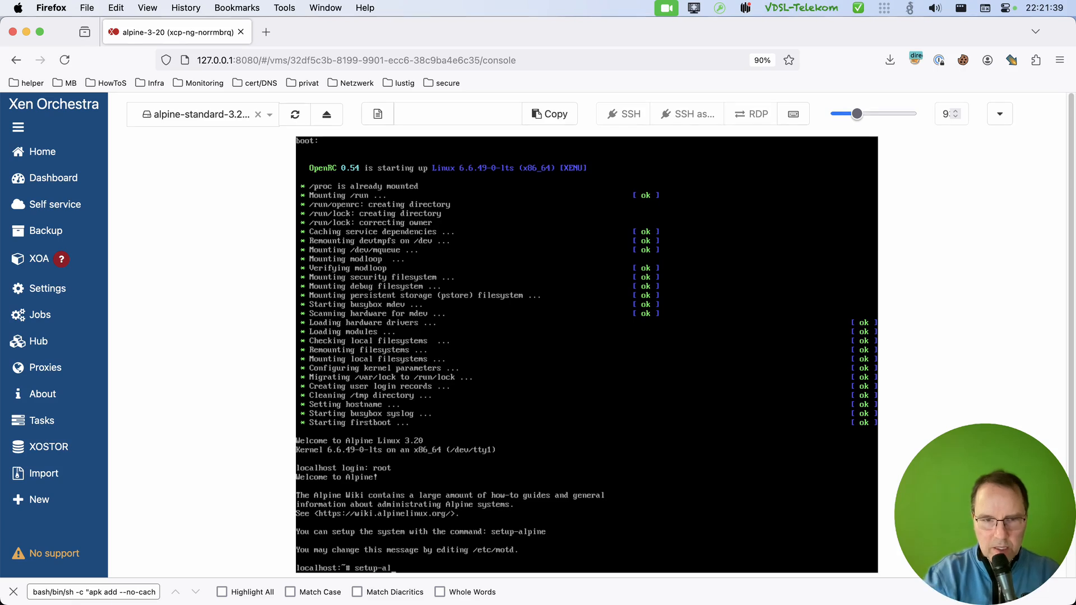
text(pine)
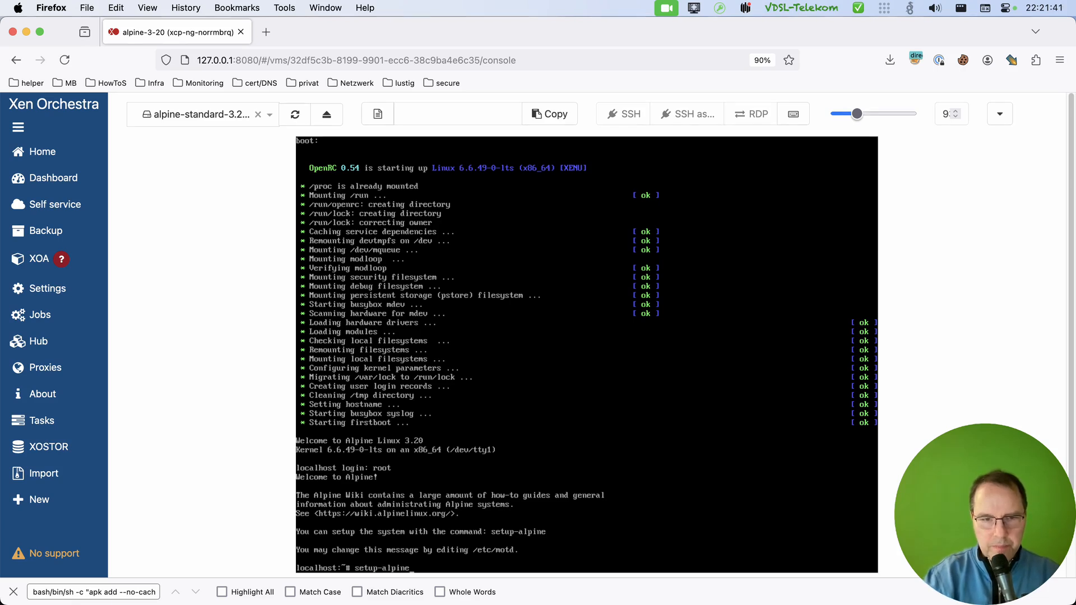
key(Return)
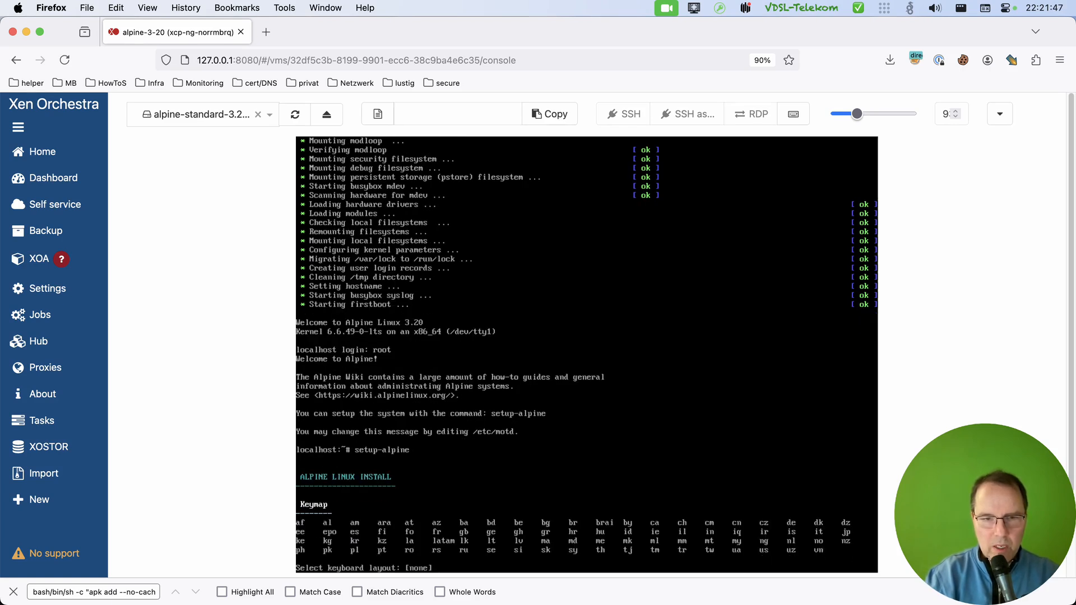
Choose the keyboard layout de with the variant de-nodeadkeys for the Alpine installation.
text(de)
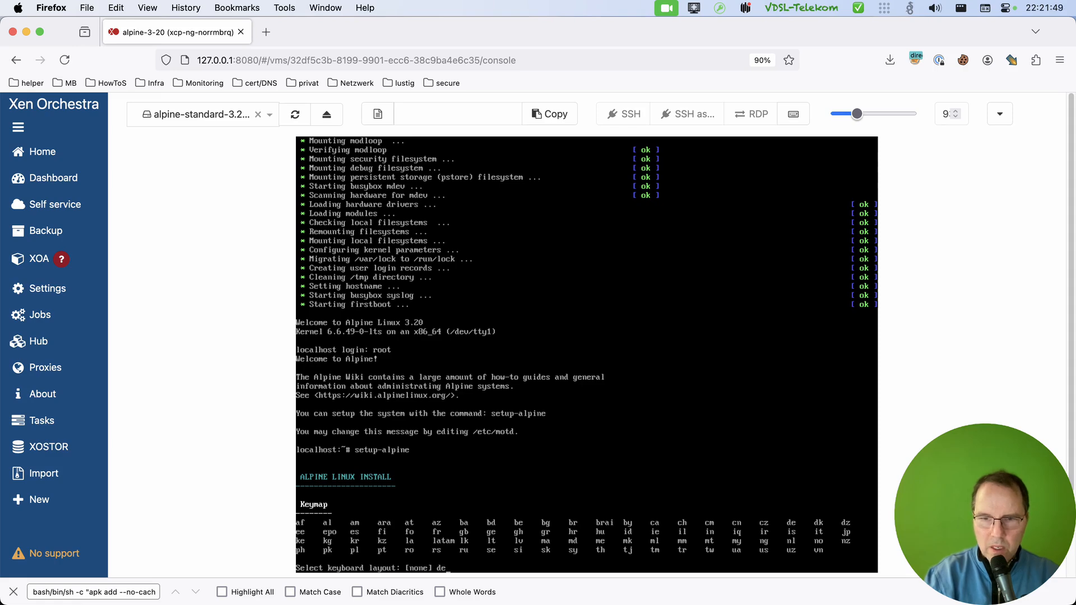
key(Return)
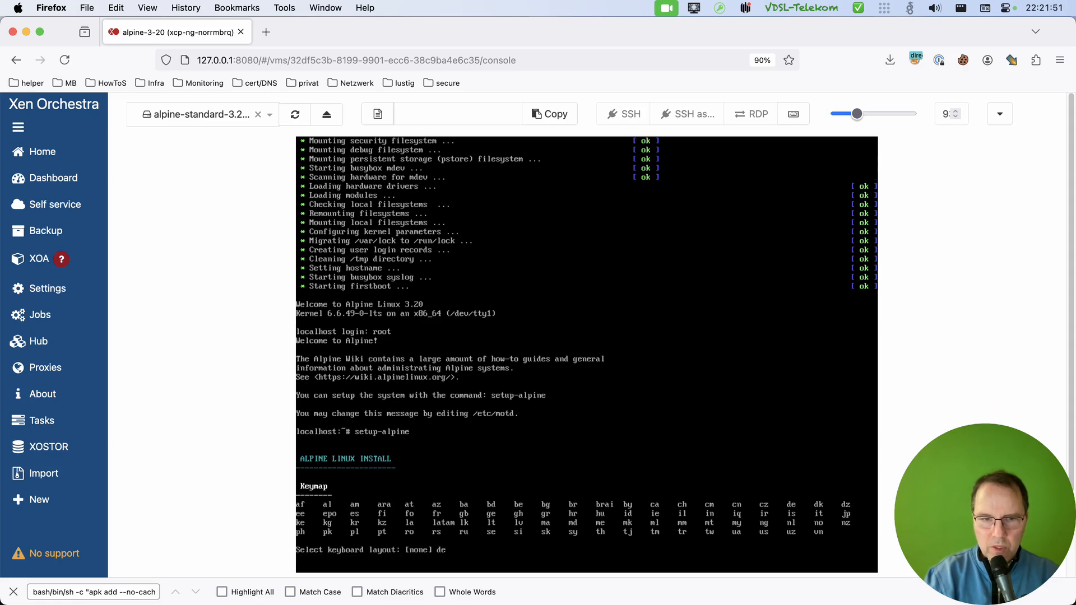
text(de/)
key(BackSpace)
text(-)
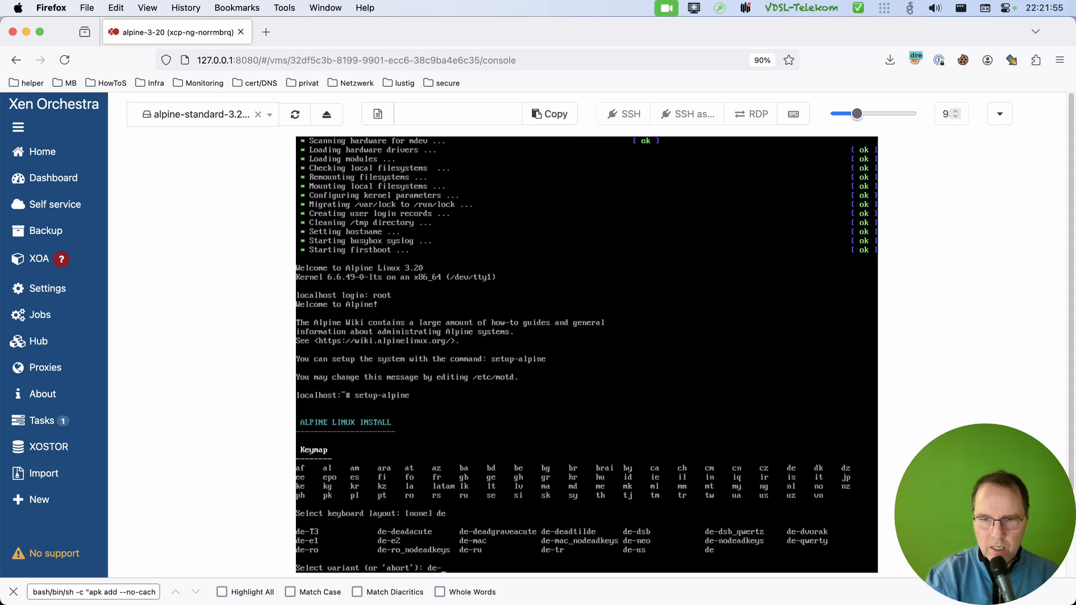
text(no)
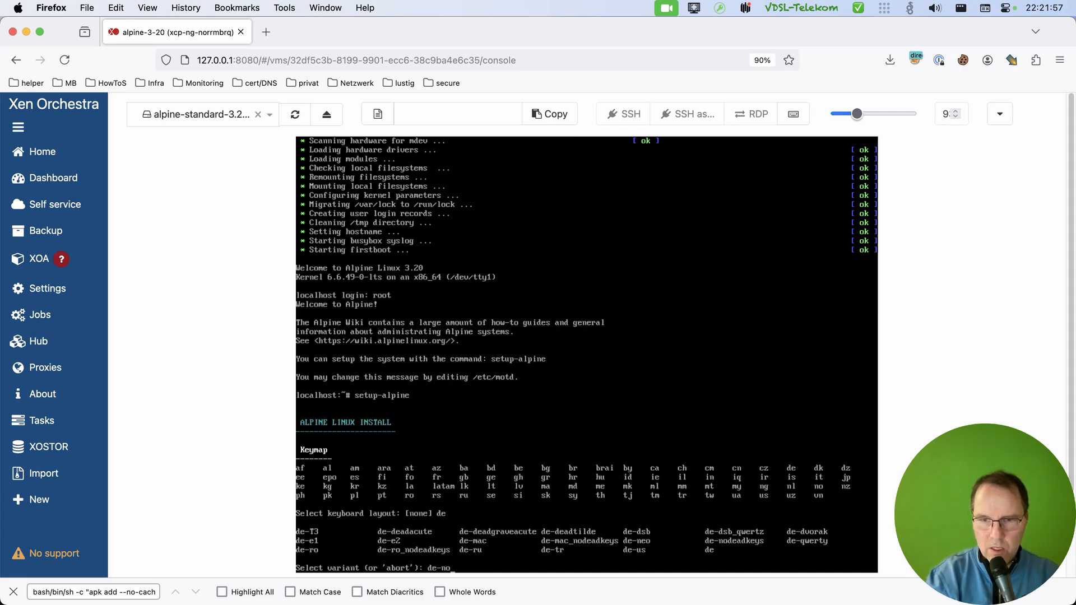
text(deadke)
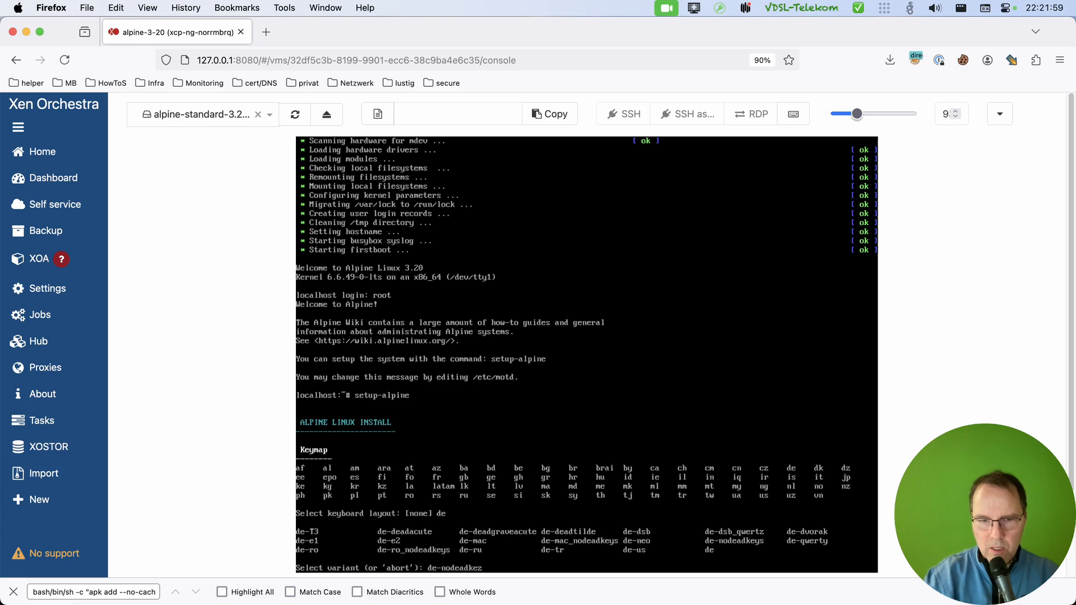
text(ys)
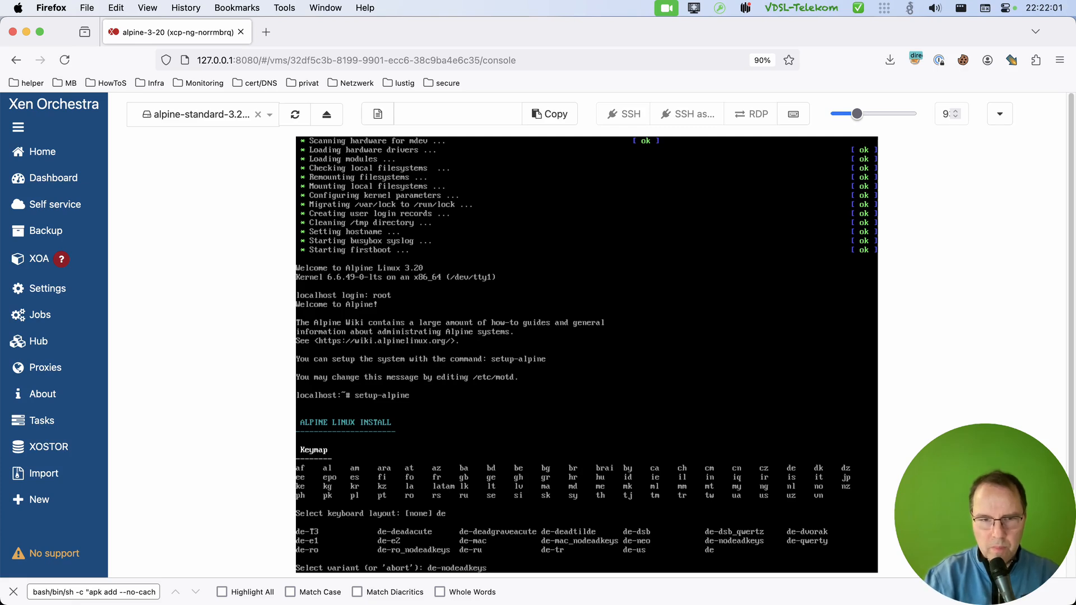
key(Return)
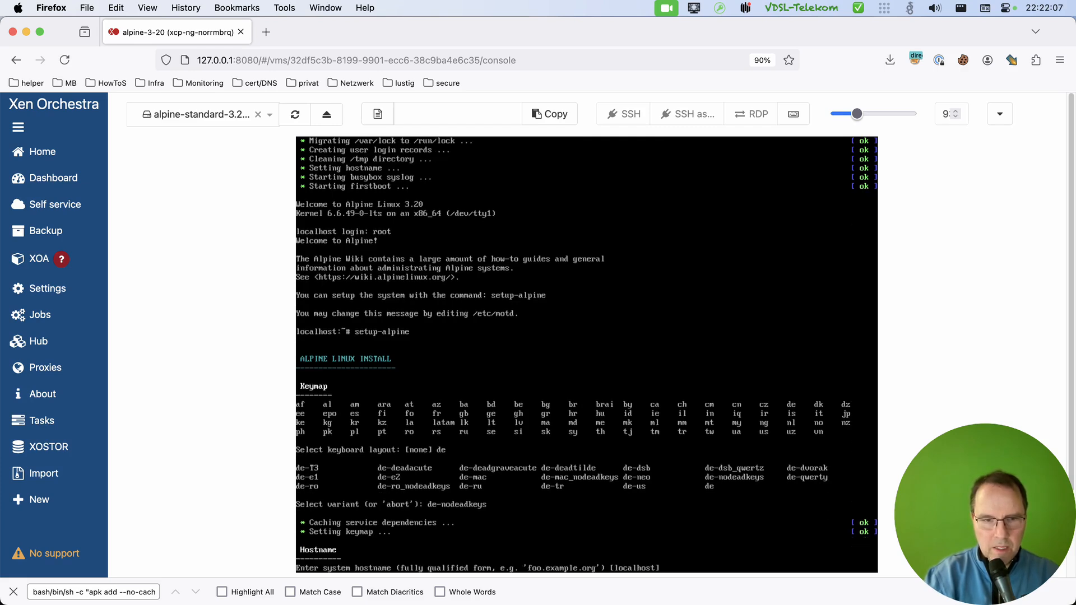
Set the system hostname to alpine-3-20.
text(al)
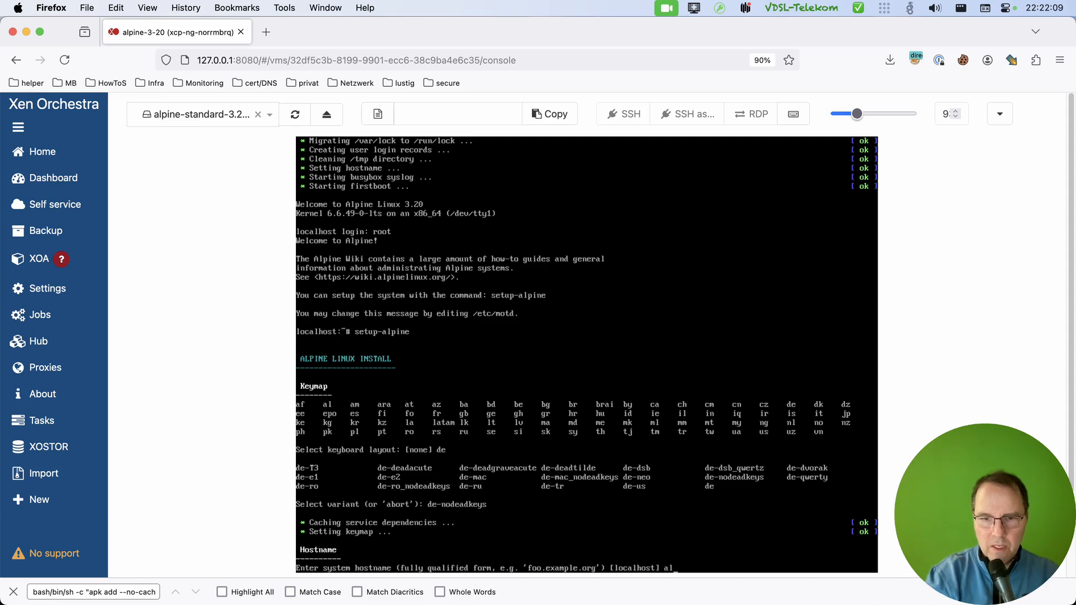
text(pine-3-20)
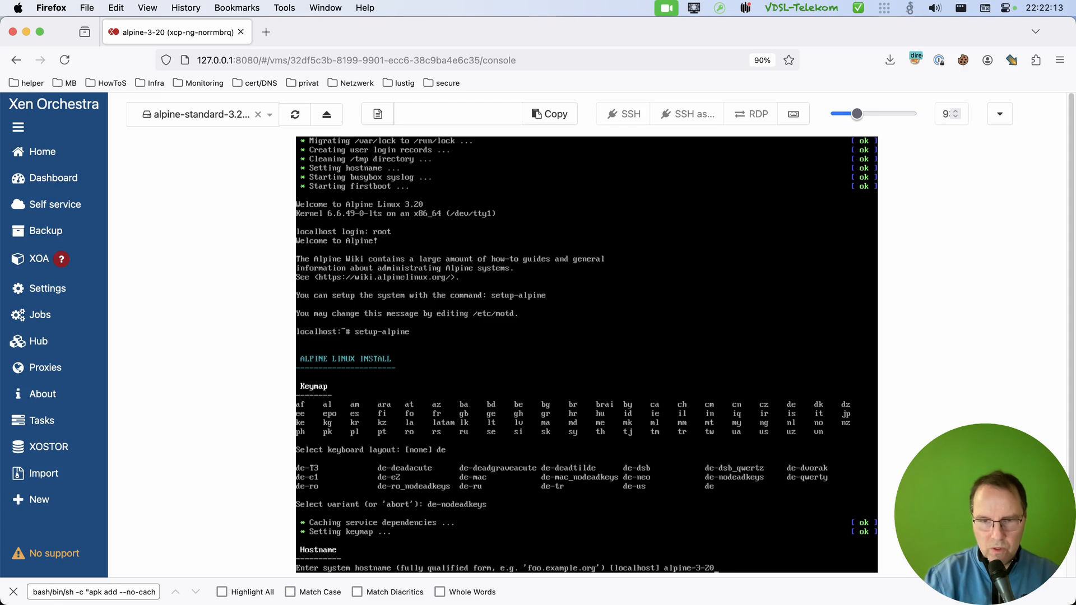
key(Return)
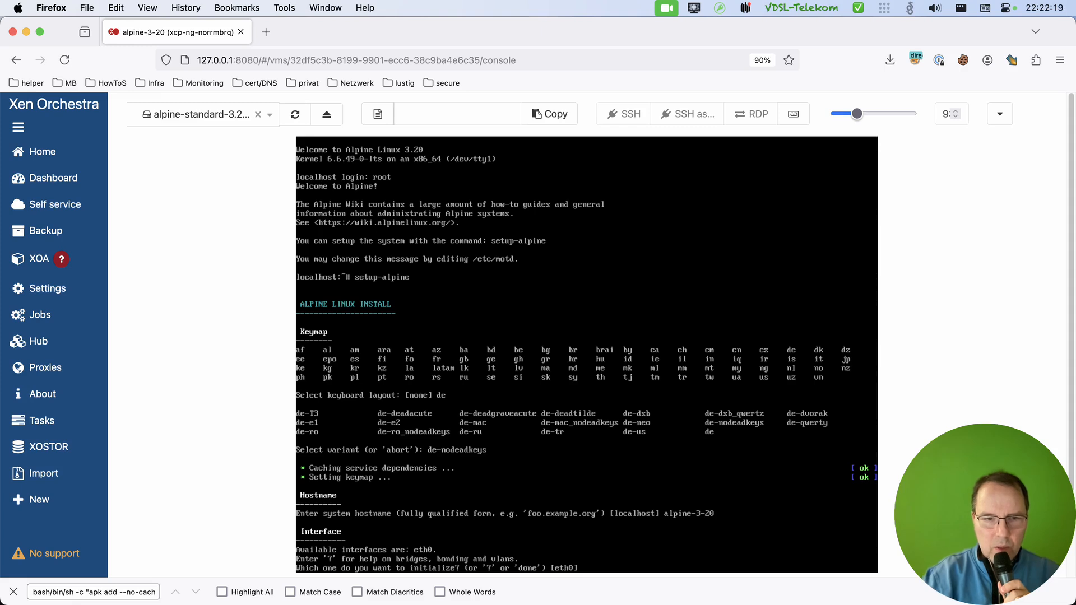
Initialize eth0 with DHCP and no manual network configuration, and enter and repeat the new root password.
key(Return)
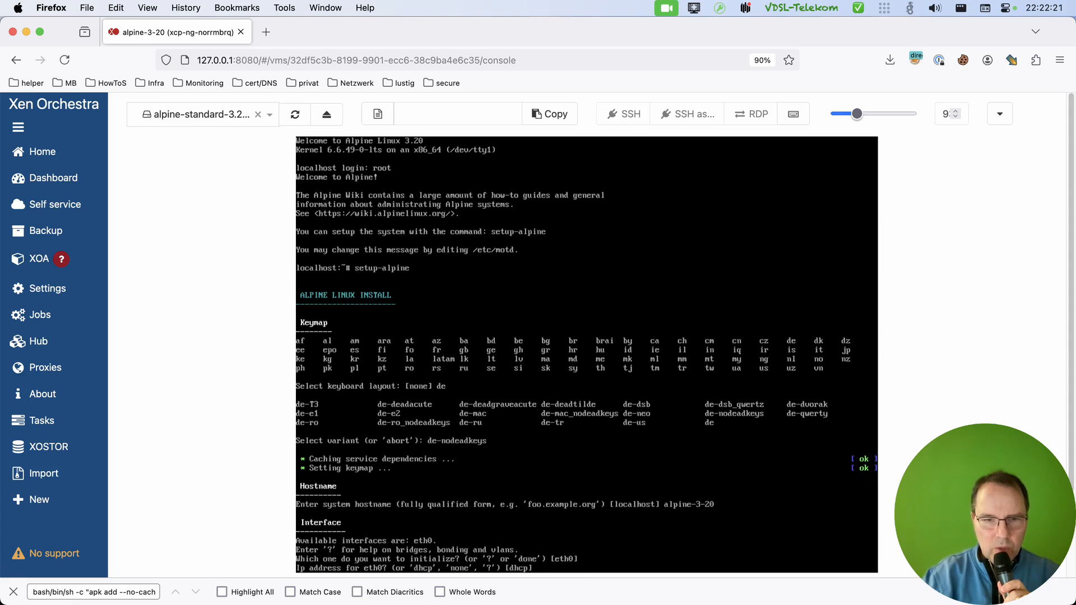
key(Return)
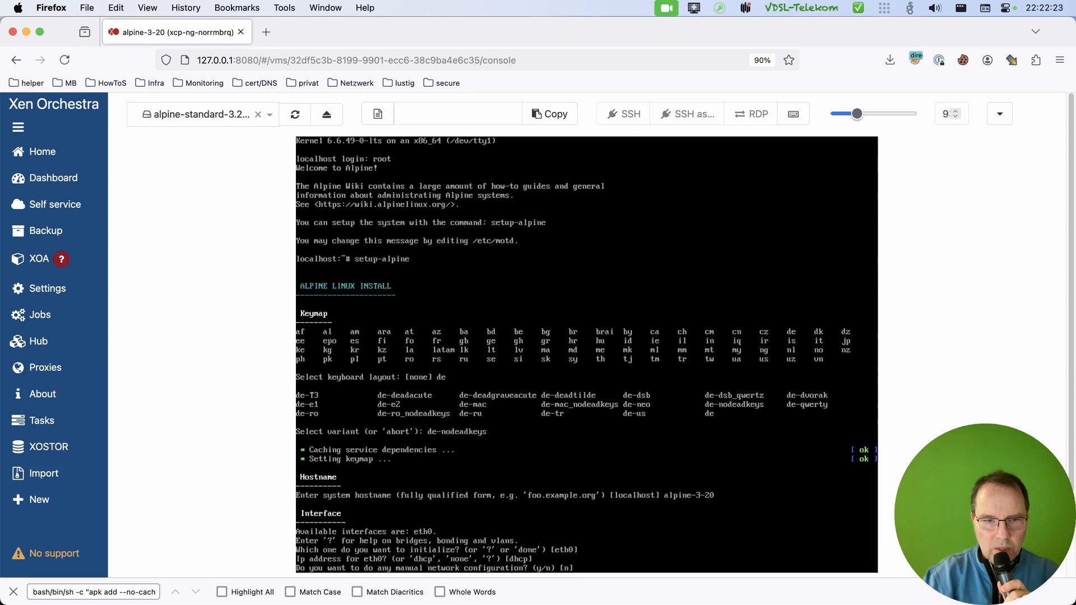
key(Return)
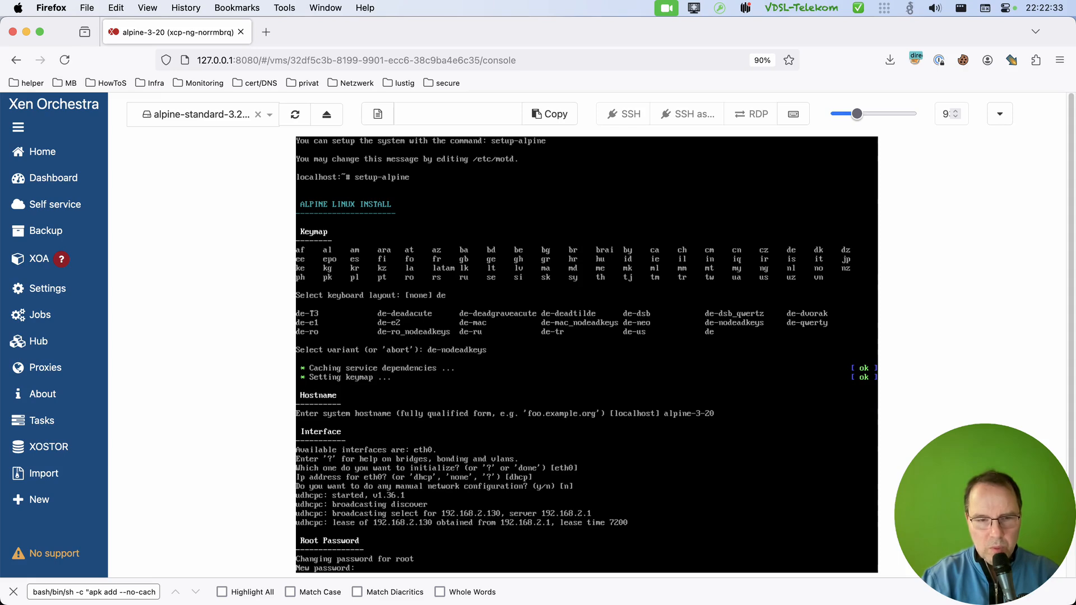
key(Return)
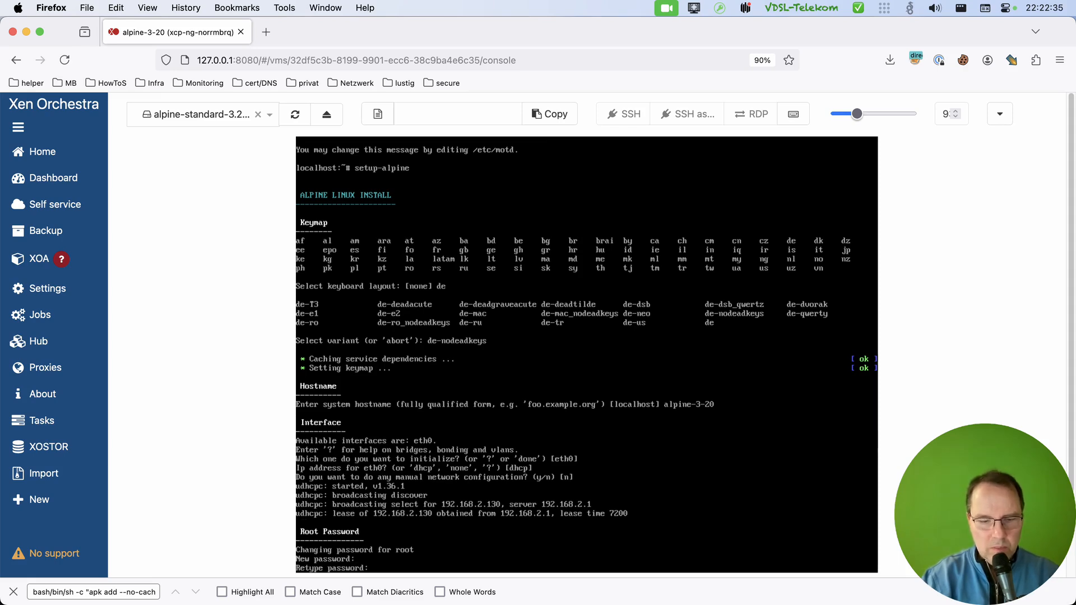
key(Return)
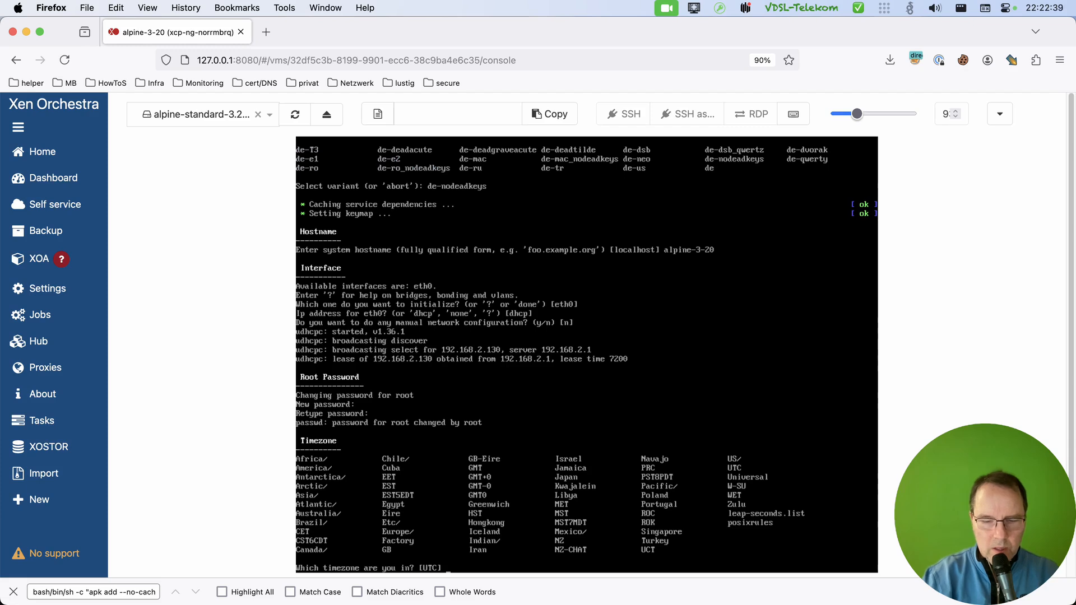
Set the timezone to Europe with the sub-timezone Berlin.
text(Europe/)
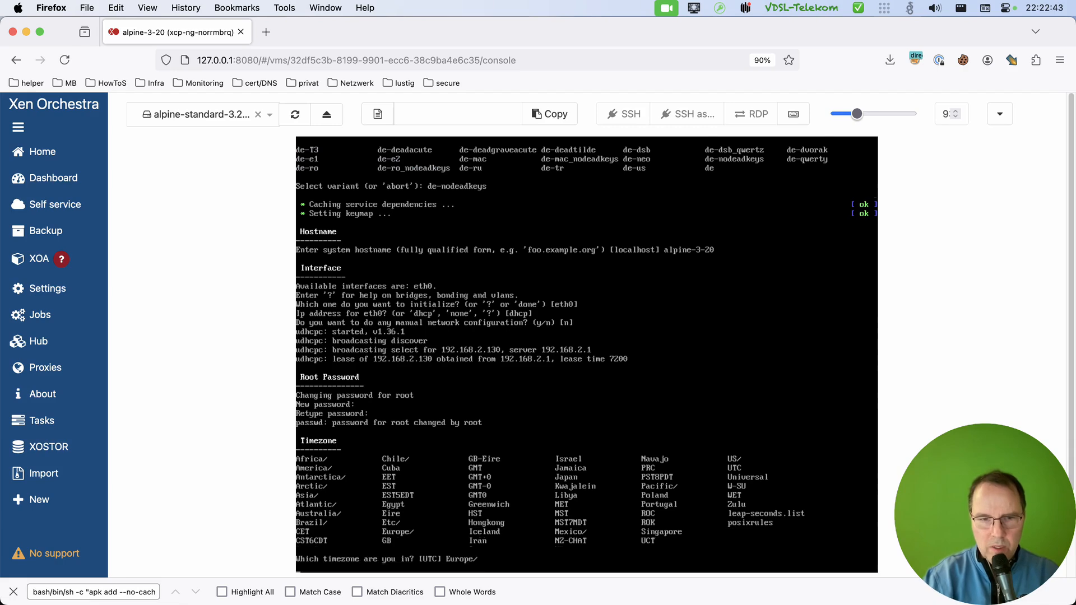
key(Return)
text(Berlin)
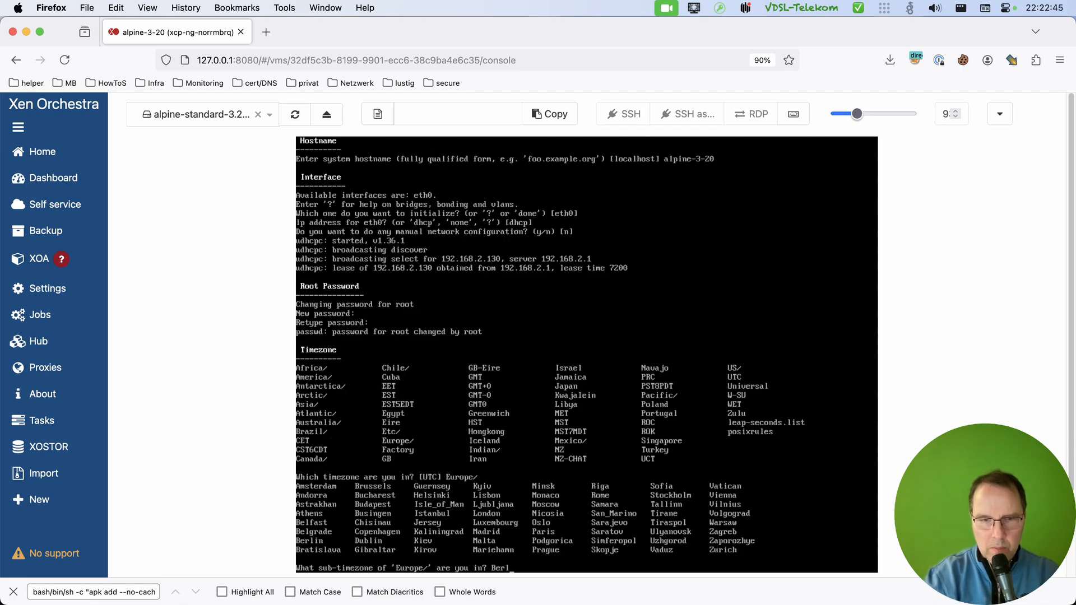
key(Return)
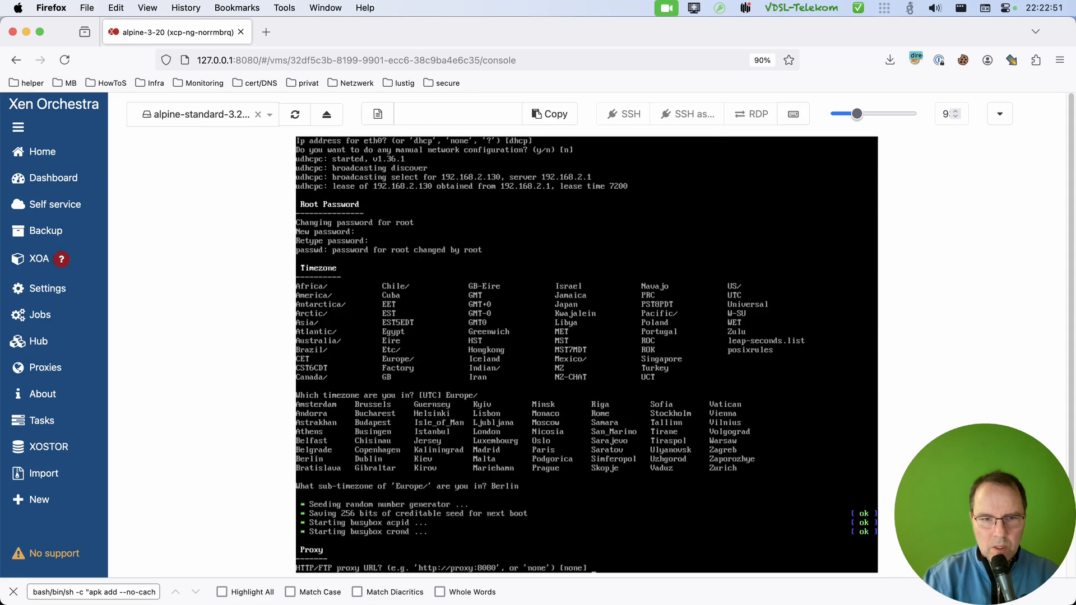
Accept the installer defaults of no proxy, chrony as the NTP client and APK mirror 1.
key(Return)
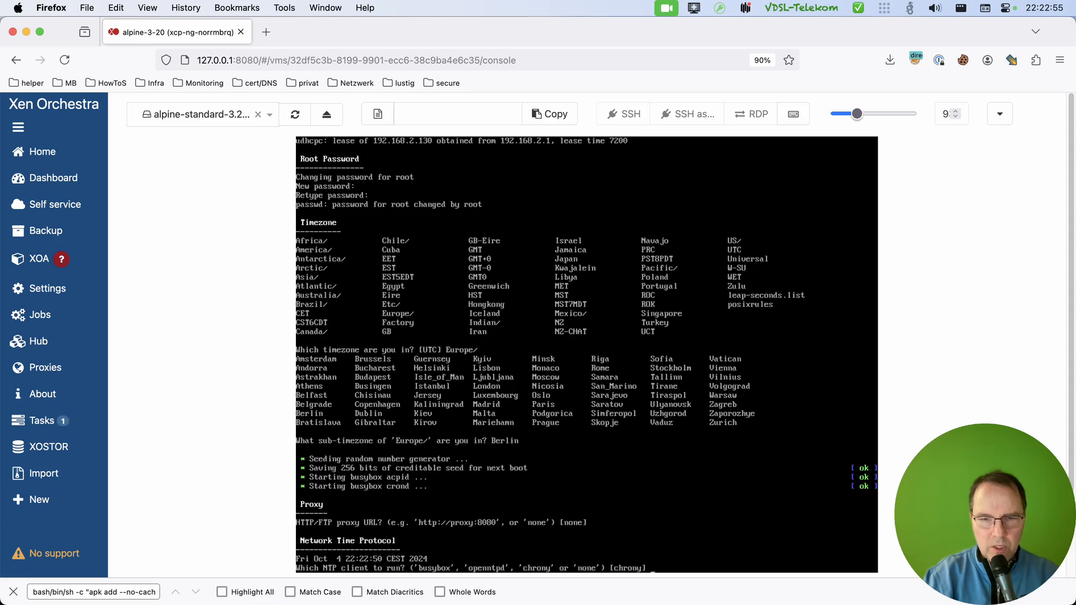
key(Return)
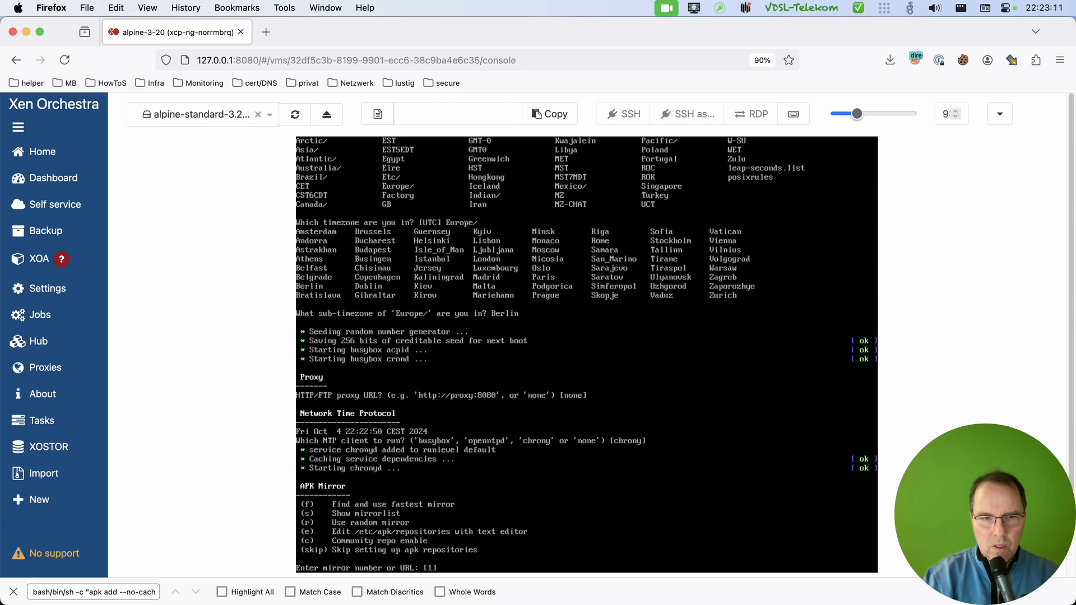
key(Return)
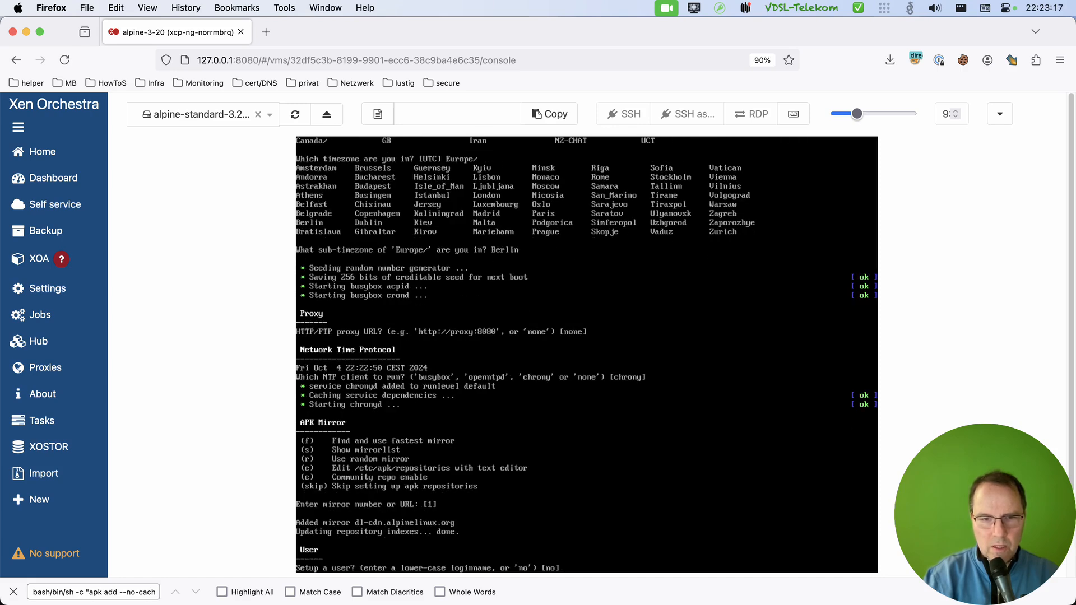
Set up a user with the personal login name, keep the default full name, and enter and repeat the user's password.
text(ogaida)
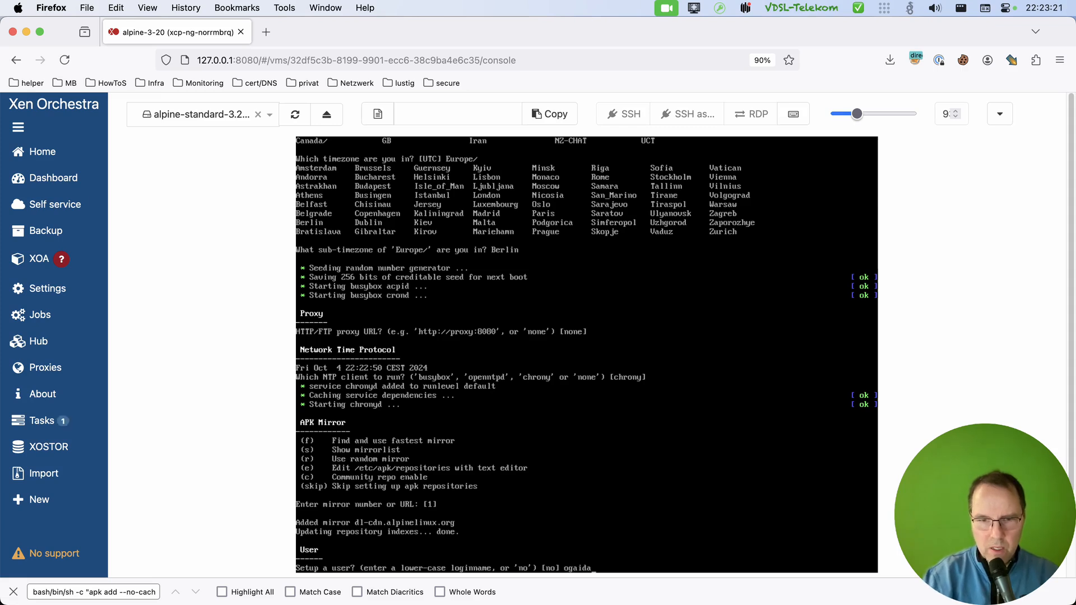
key(Return)
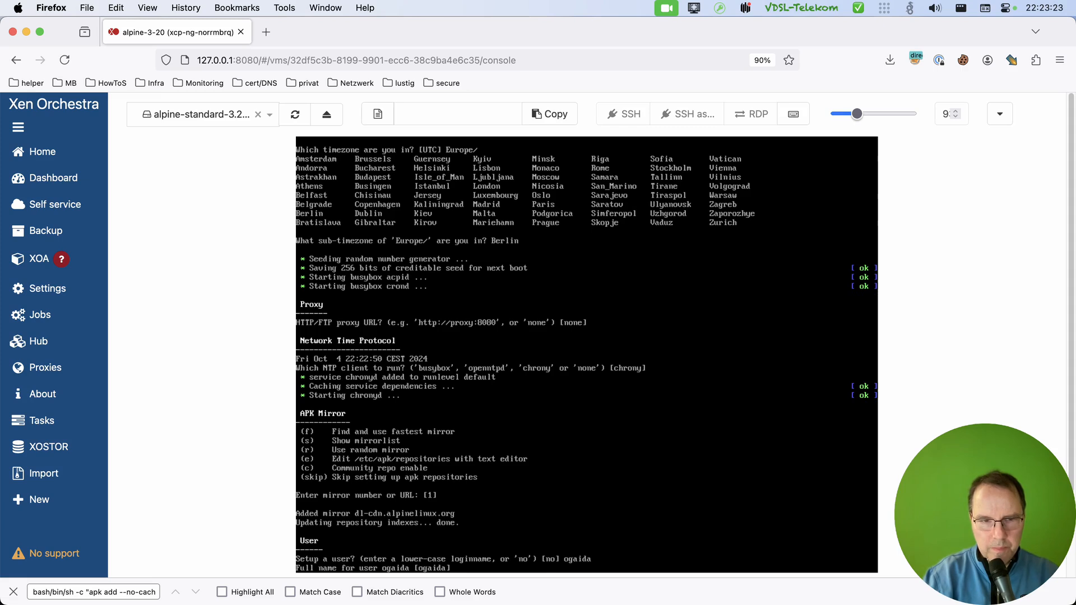
key(Return)
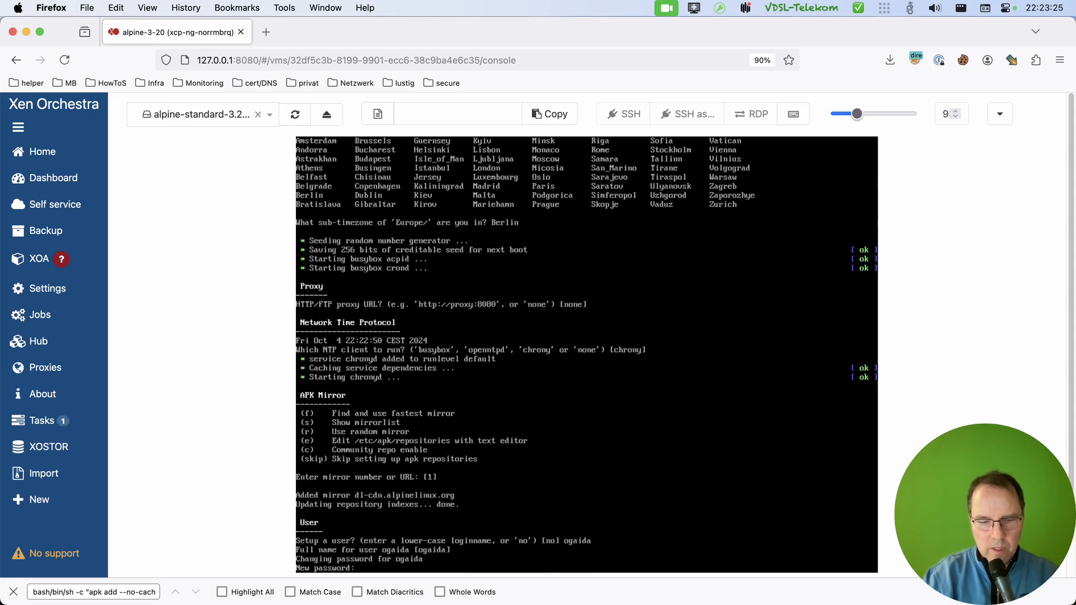
key(Return)
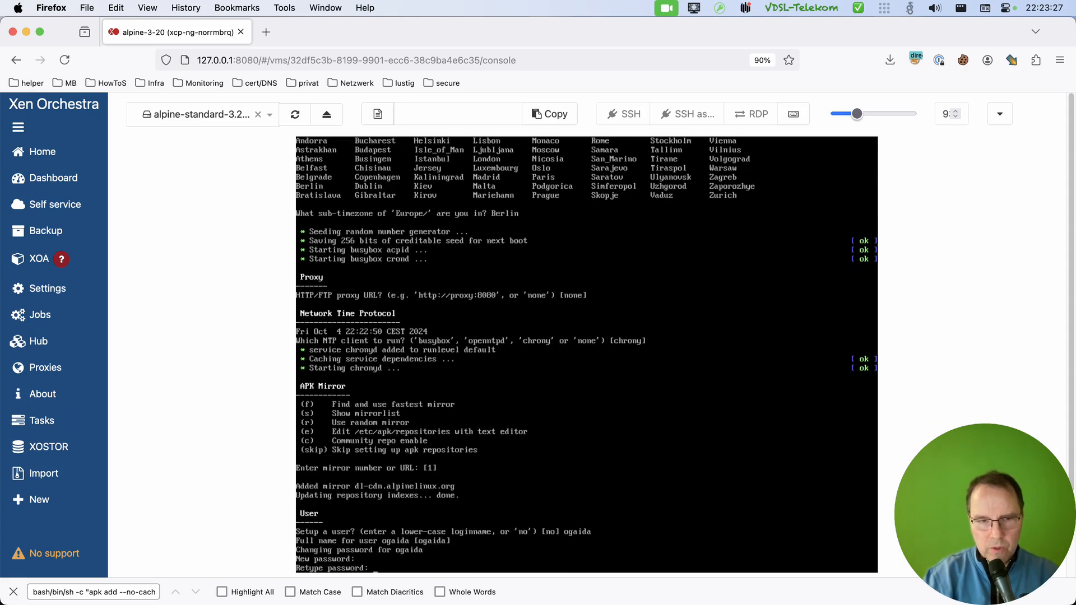
key(Return)
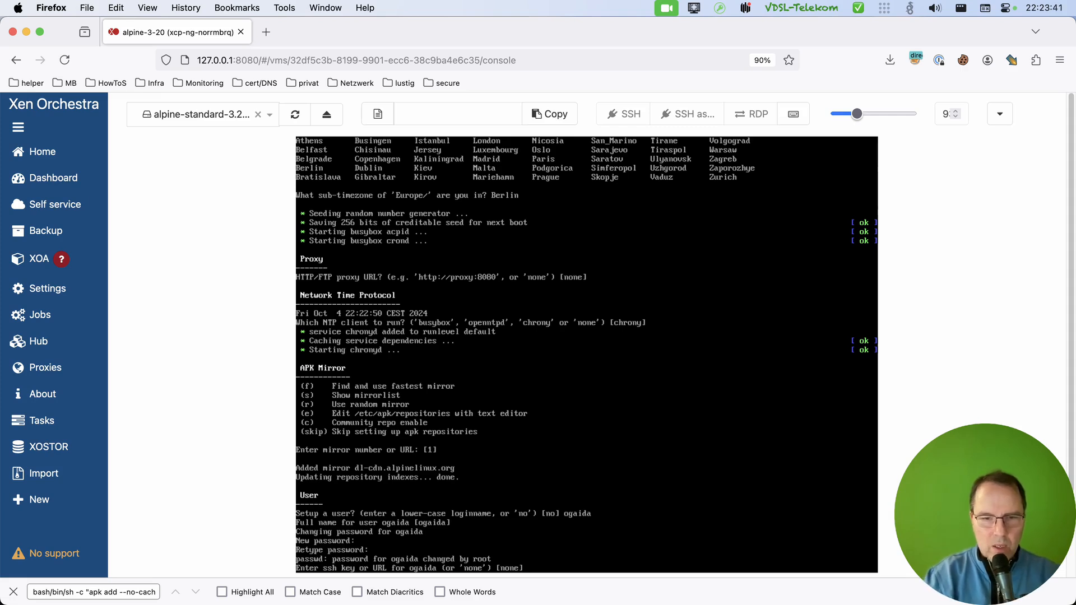
Provide the user's GitHub .keys URL as the SSH key source and accept openssh as the SSH server.
text(h)
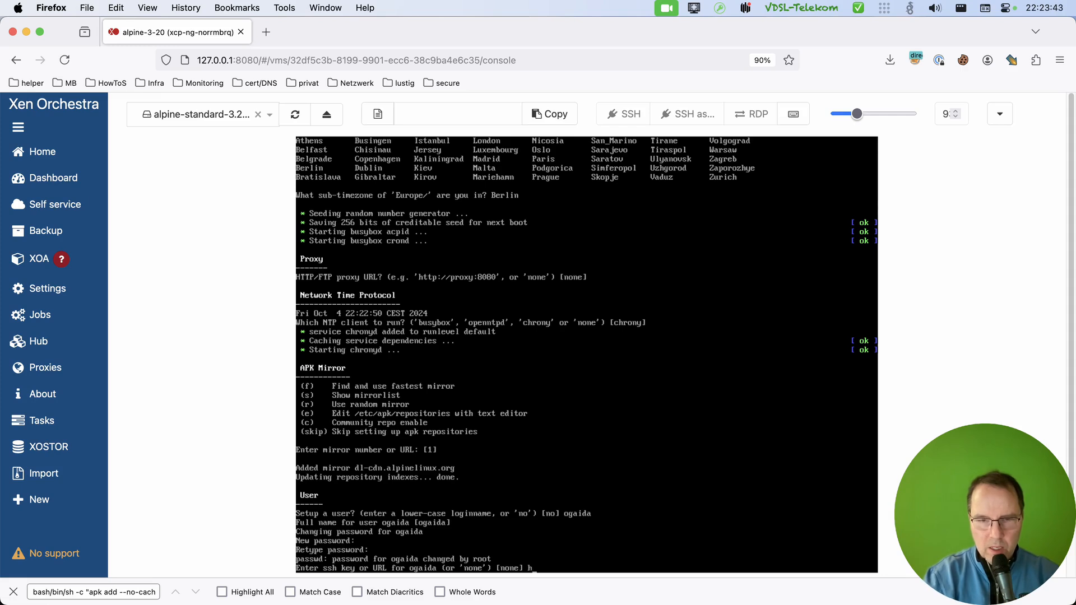
text(ttps)
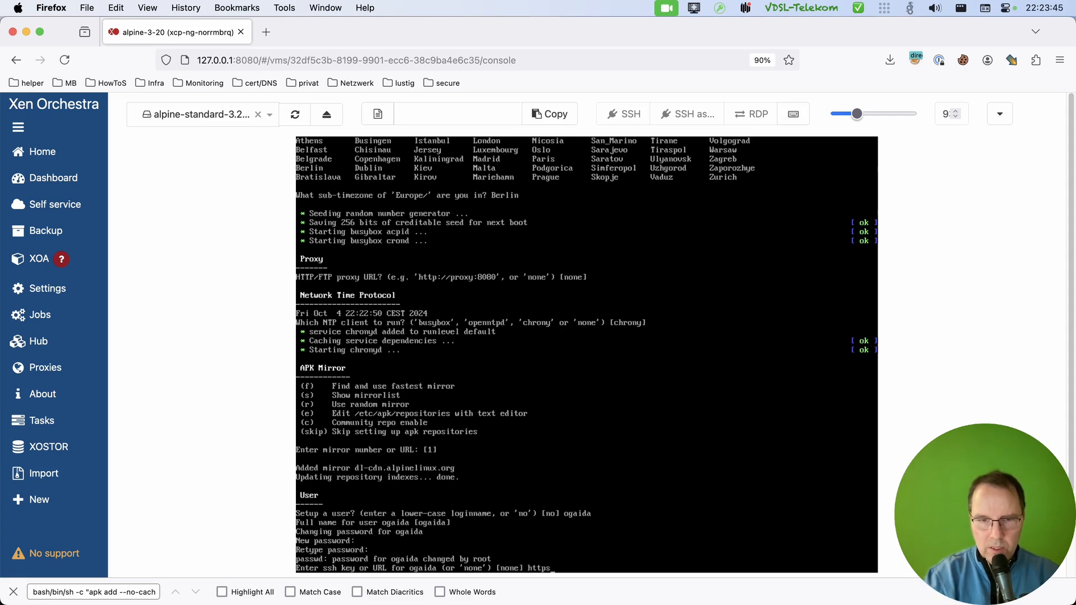
text(://)
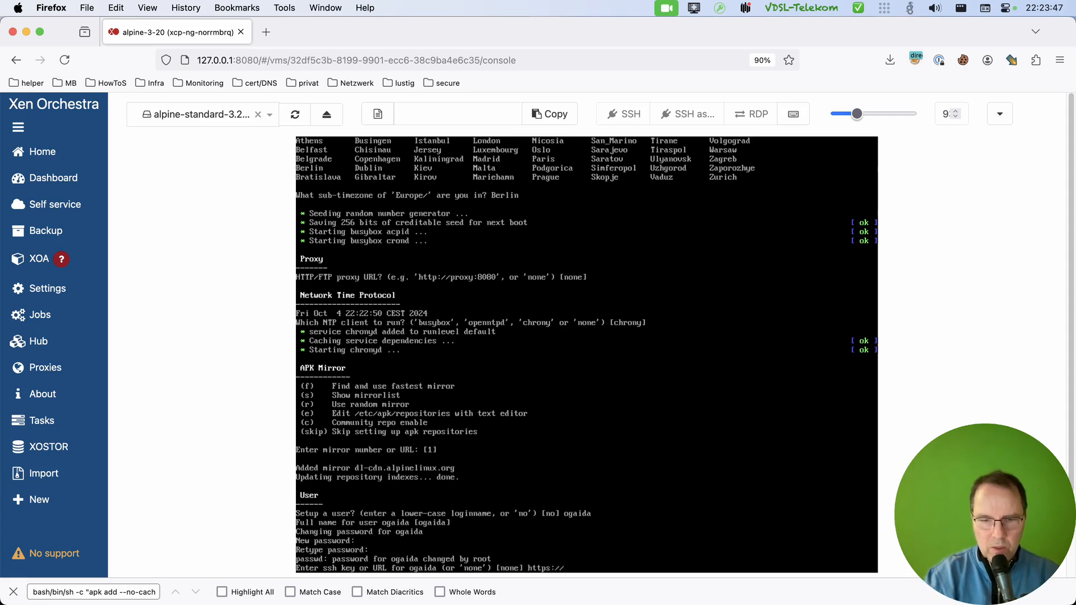
text(git)
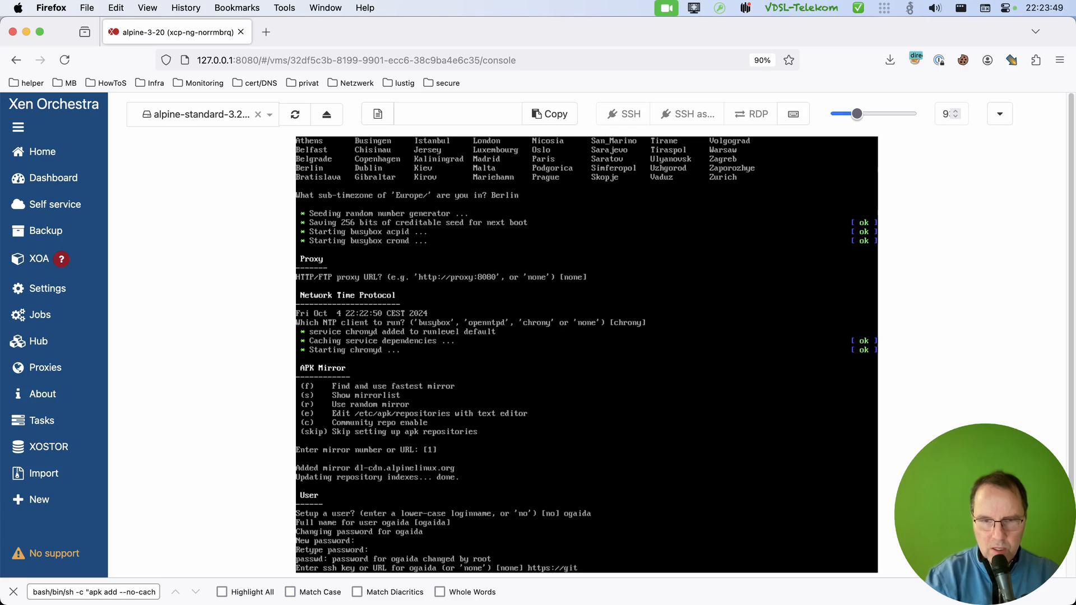
text(hub.com/ogaida)
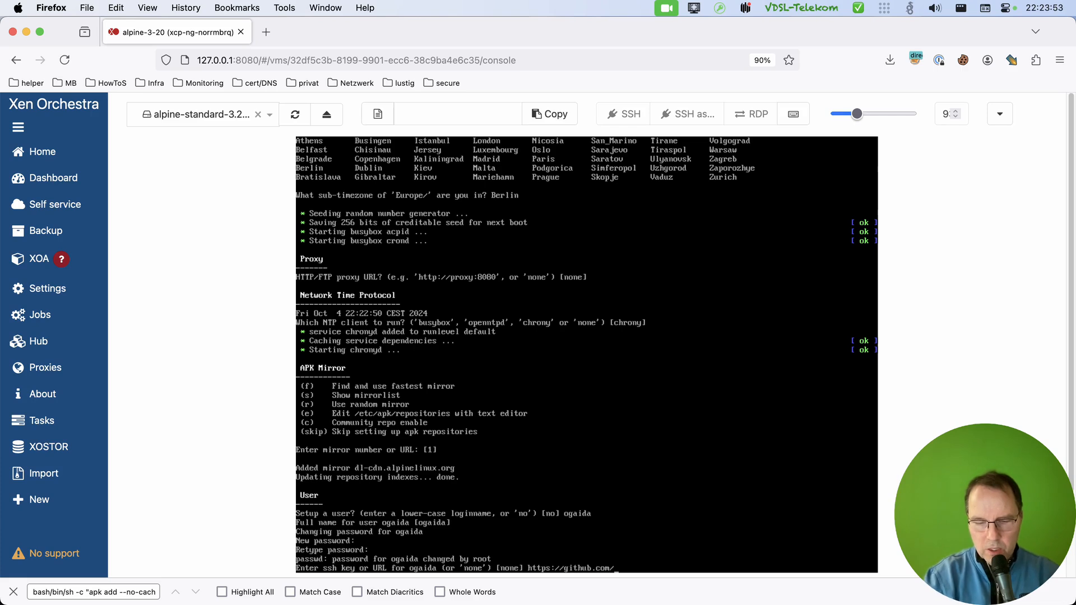
text(.)
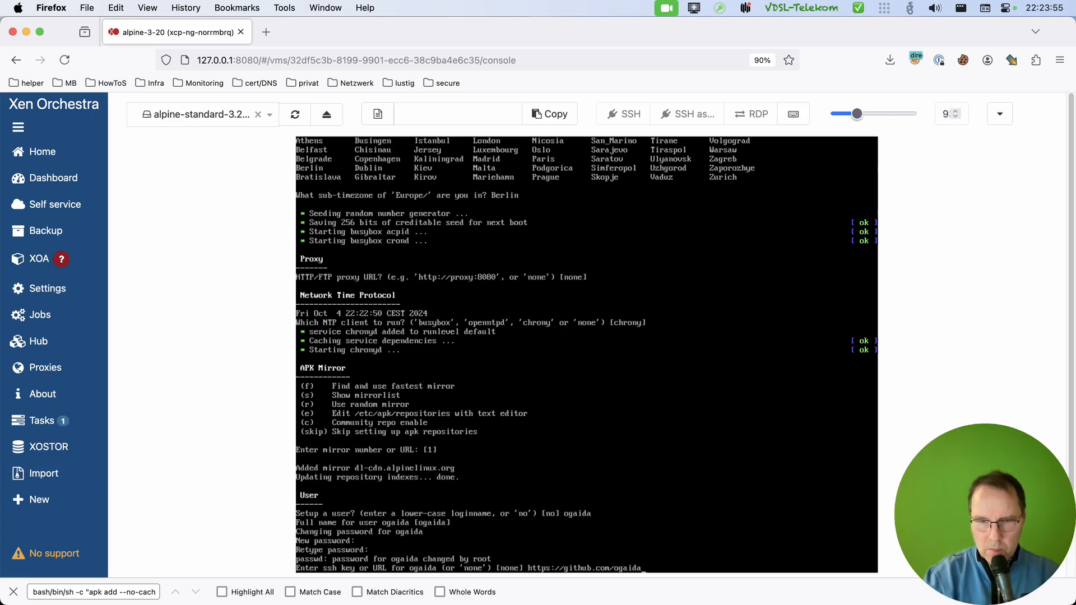
text(keys)
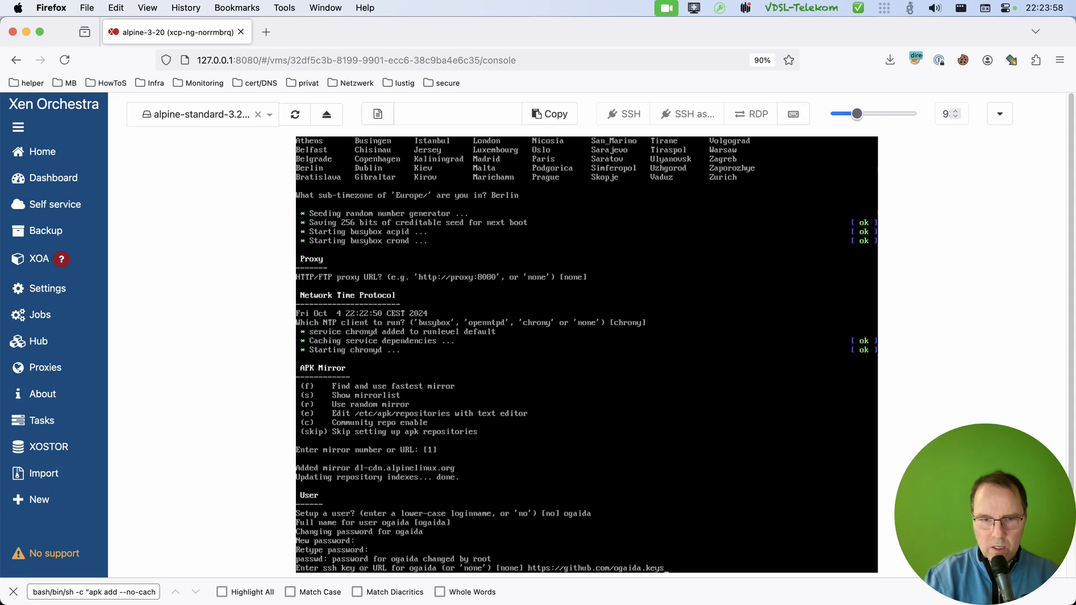
key(Return)
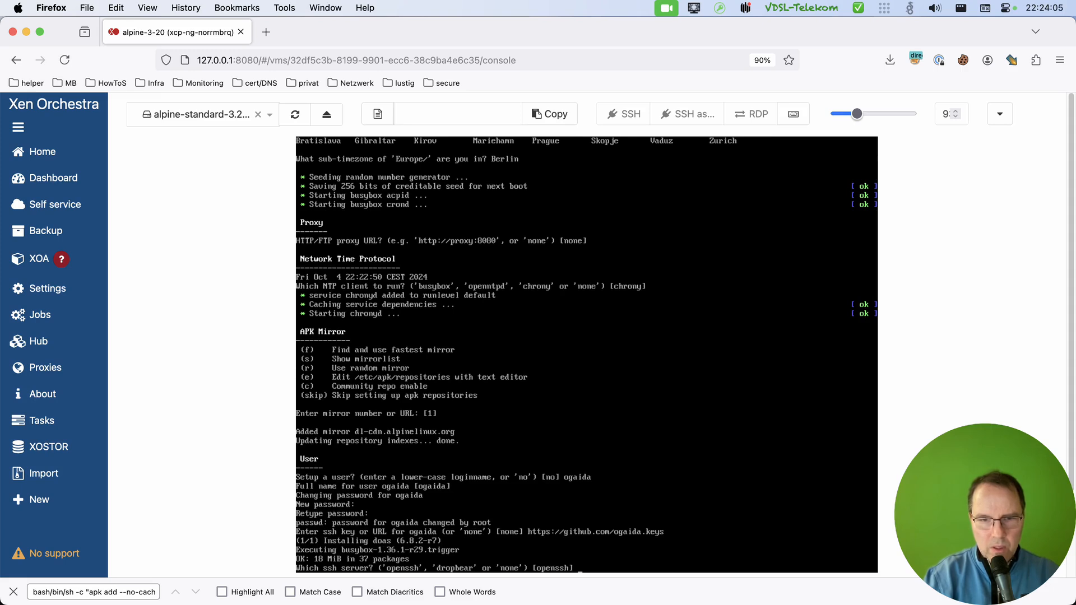
key(Return)
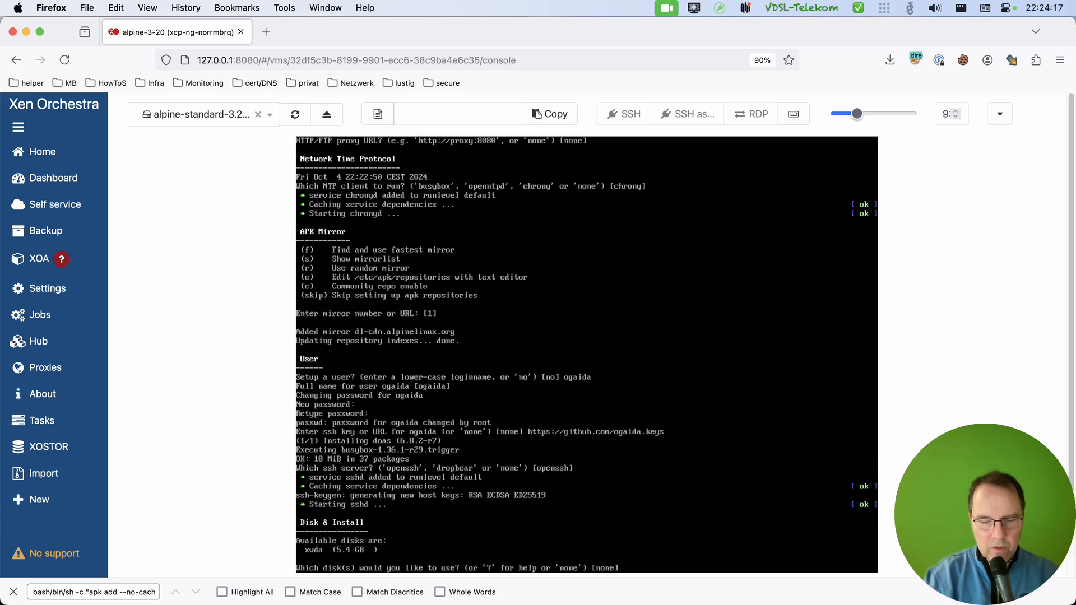
Install Alpine on disk xvda using lvm in sys mode, and agree to erase the disk.
text(xvda)
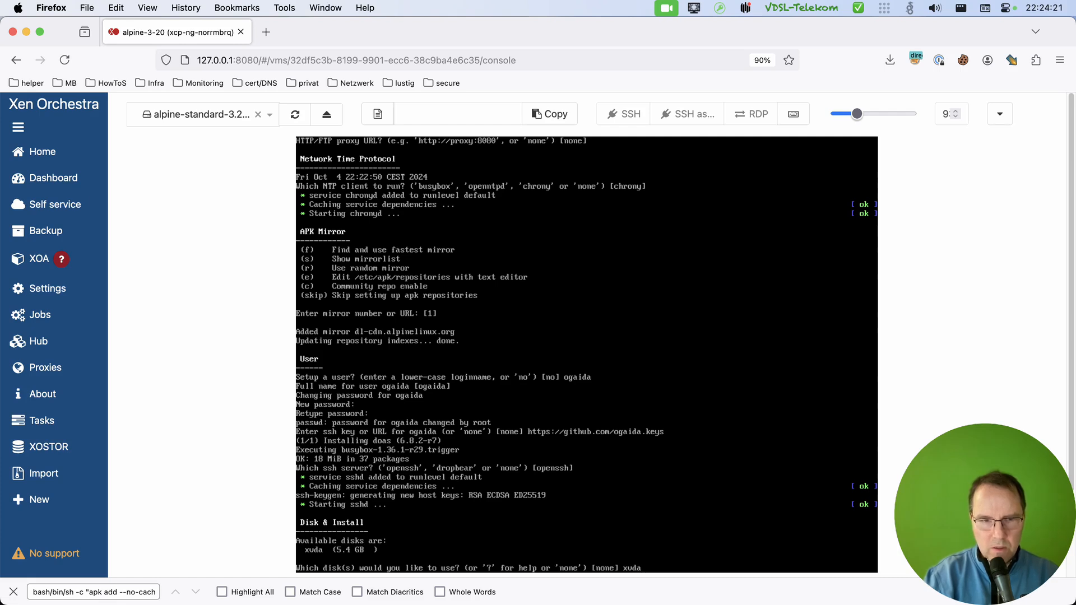
key(Return)
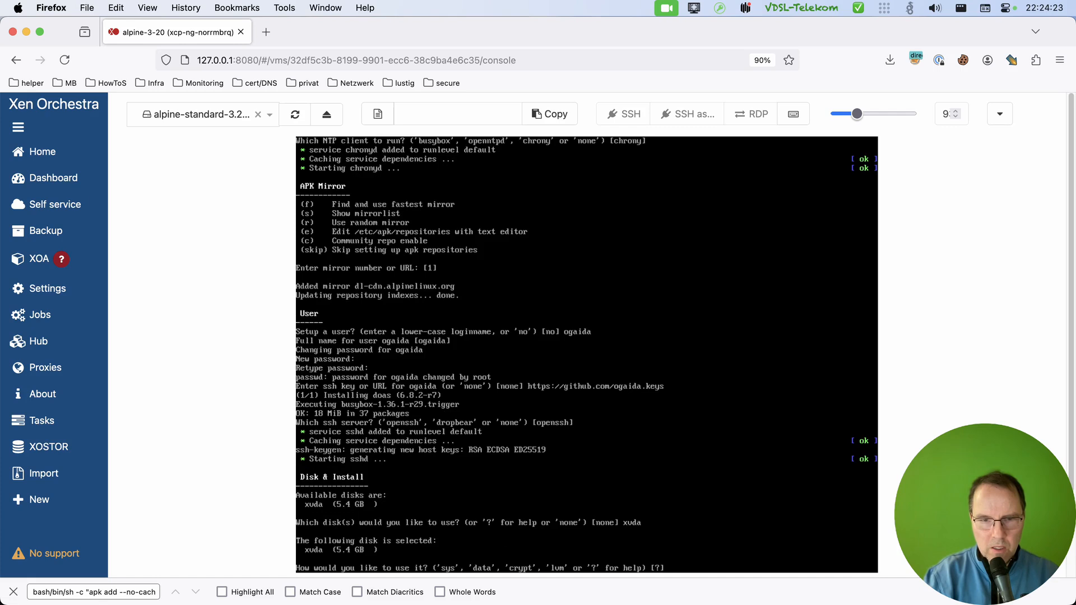
text(lv)
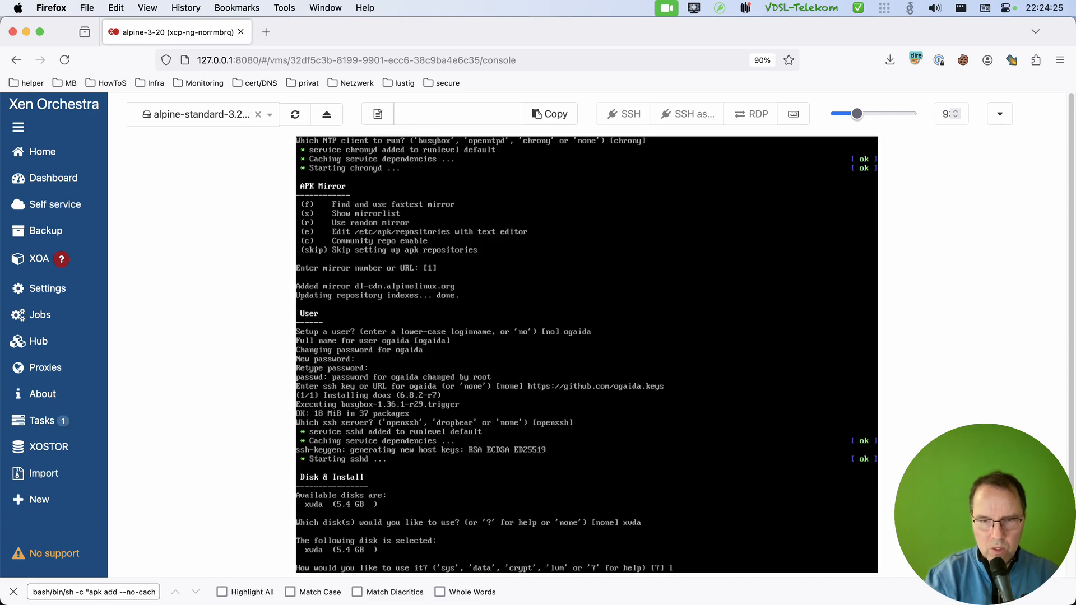
text(m)
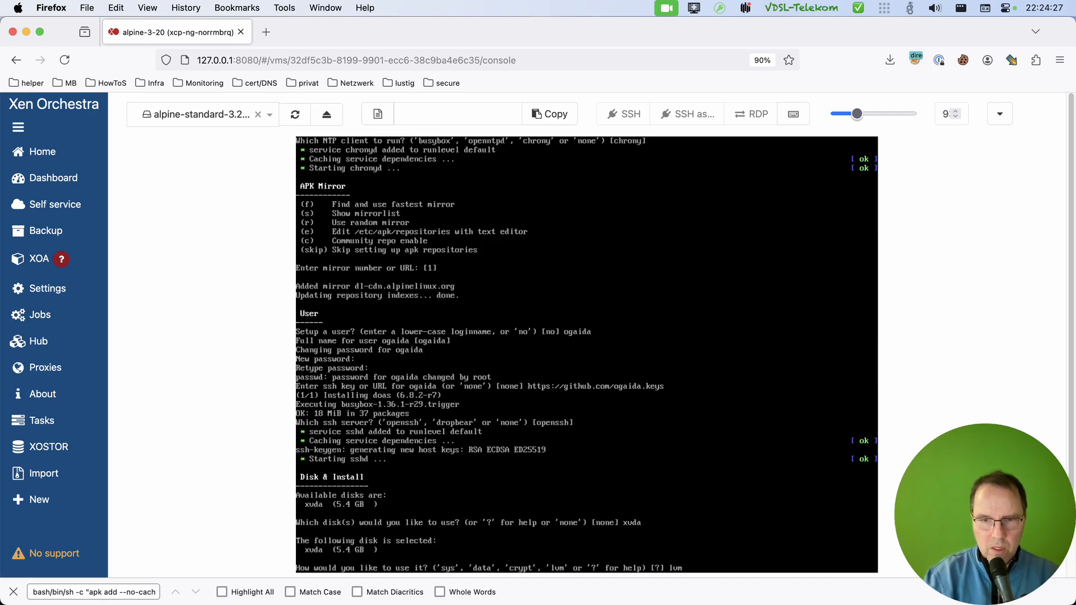
key(Return)
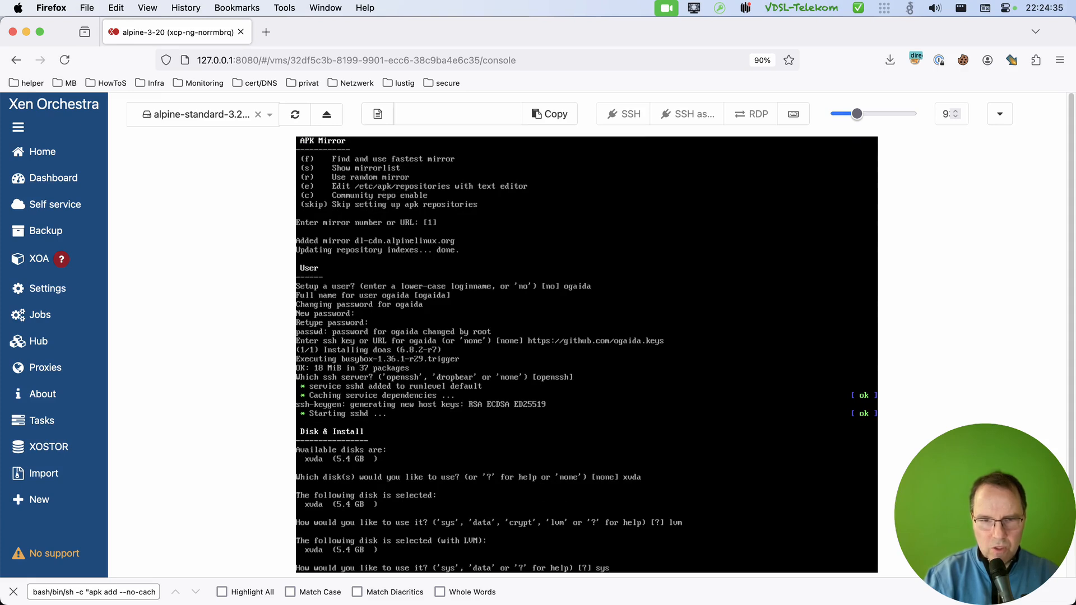
key(Return)
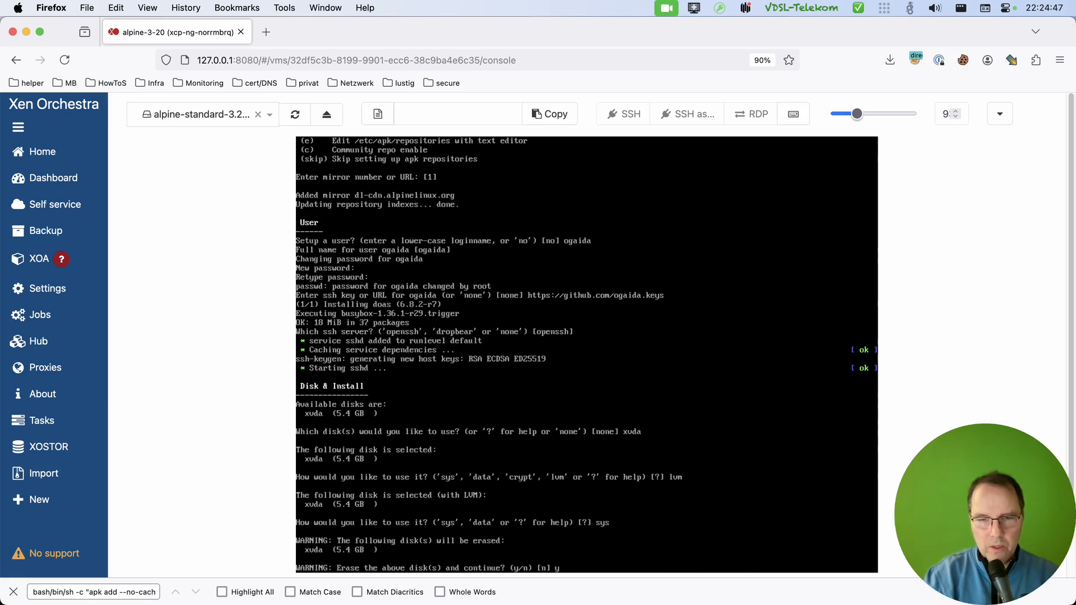
key(Return)
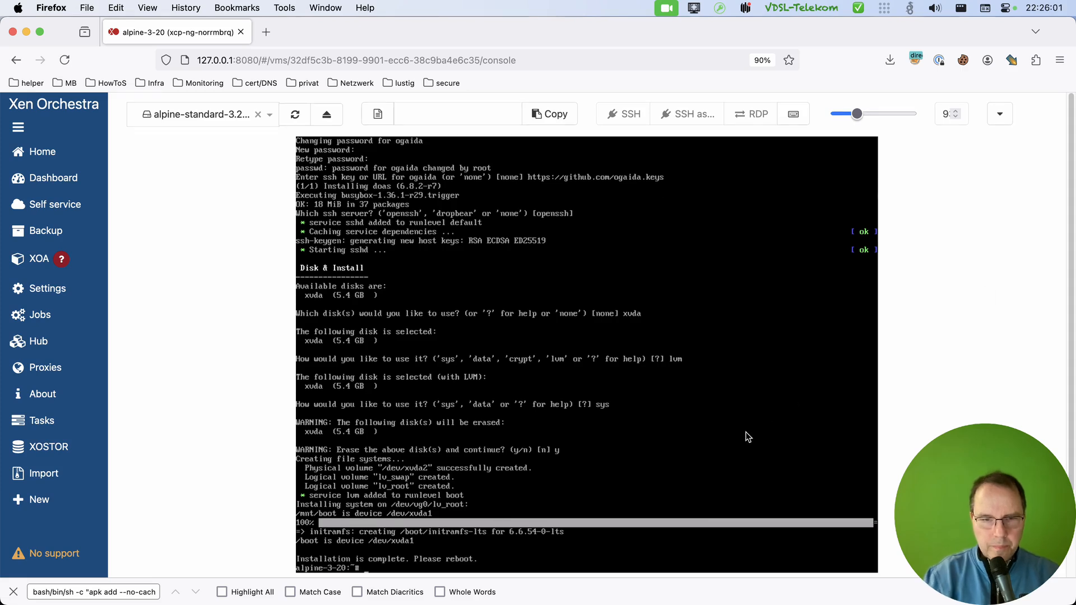
Reboot the VM with the reboot command and check the start of its boot in the console.
text(rebo)
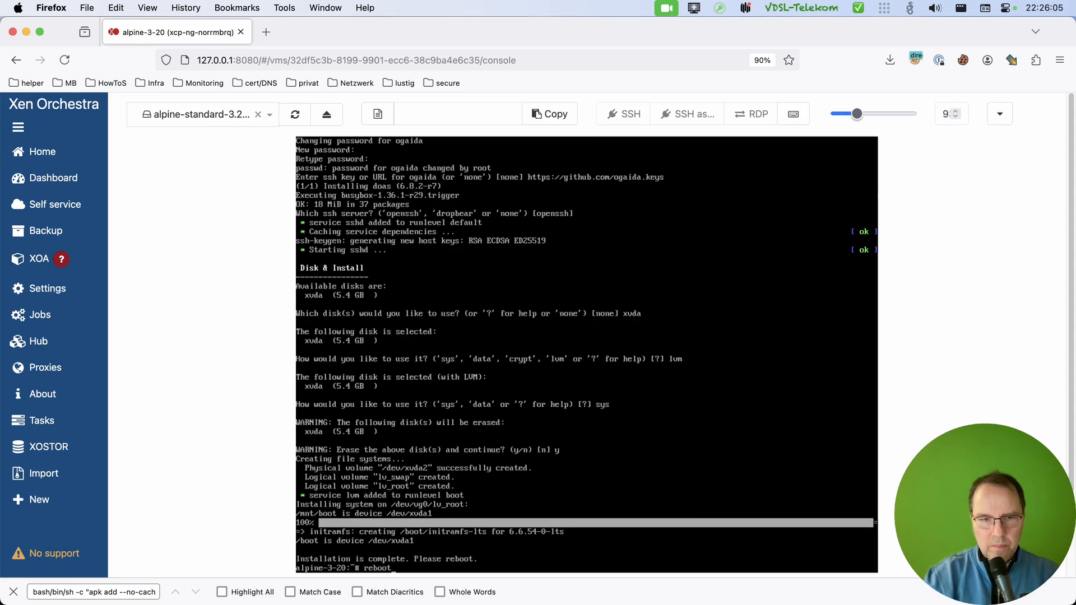
text(ot)
key(Return)
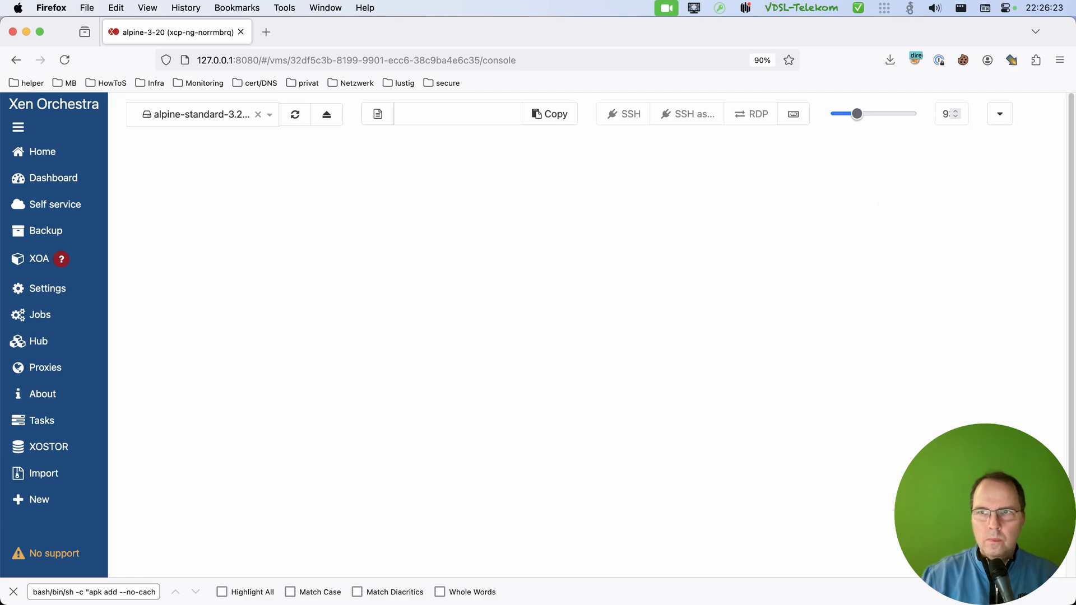
click(1001, 114)
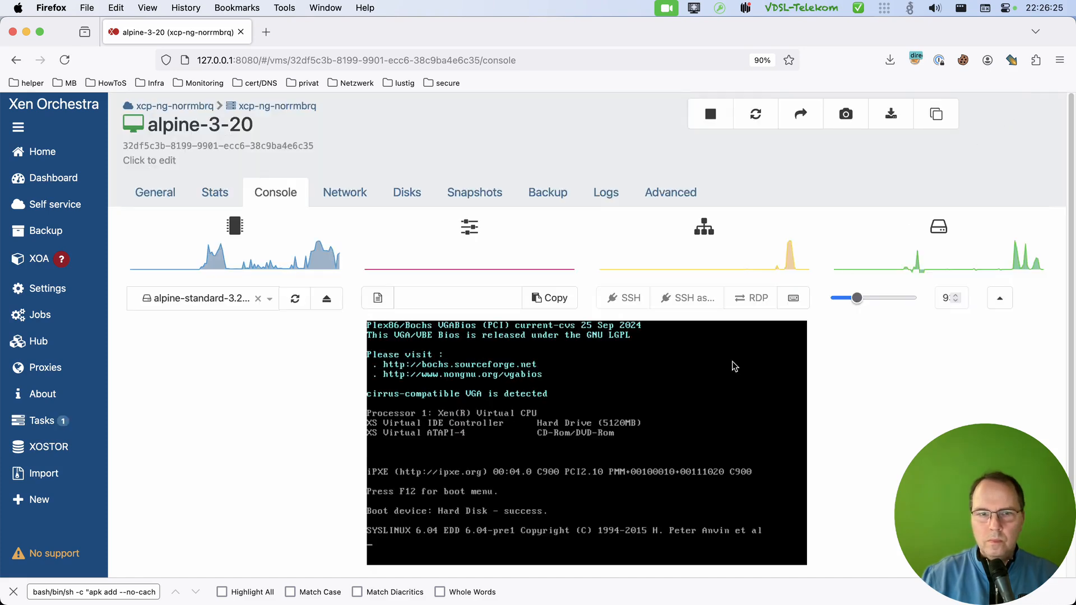
click(992, 302)
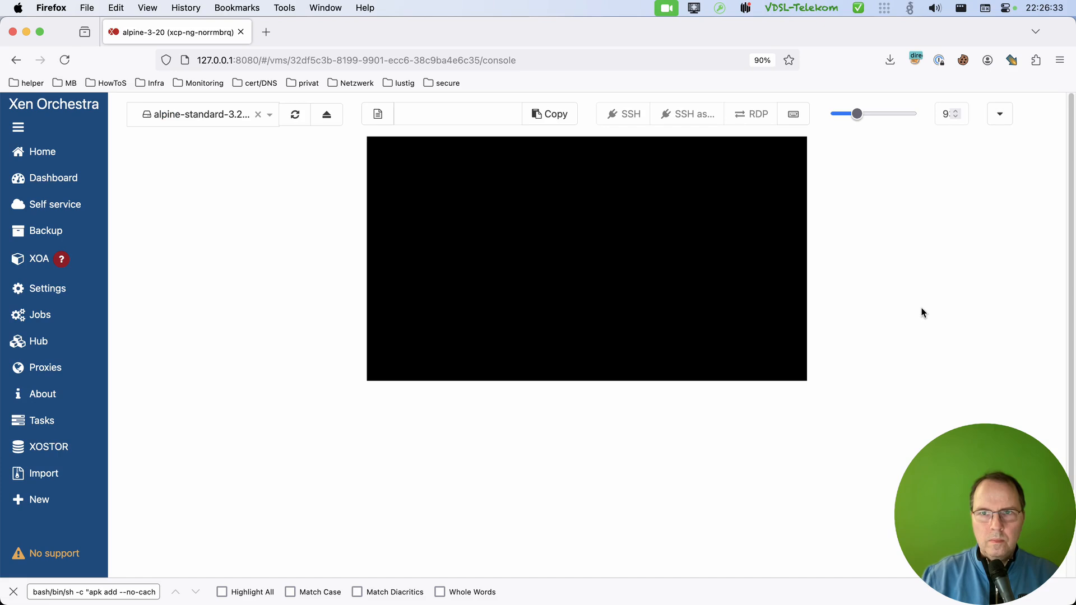
Review the VM's CPU, memory, network and disk statistics, including the guest tools notice under memory usage.
click(1000, 115)
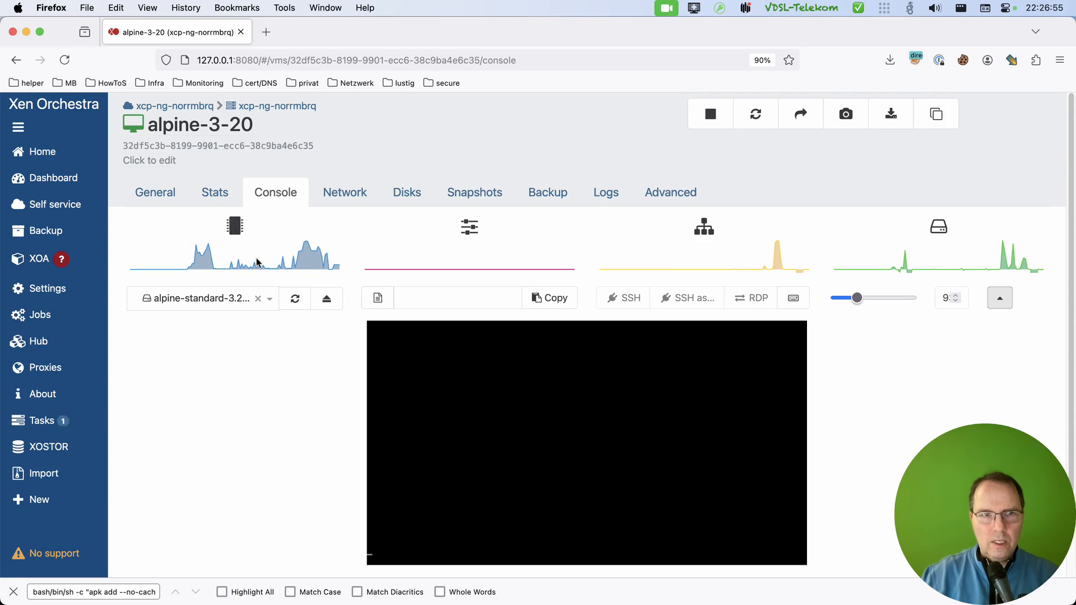
click(217, 198)
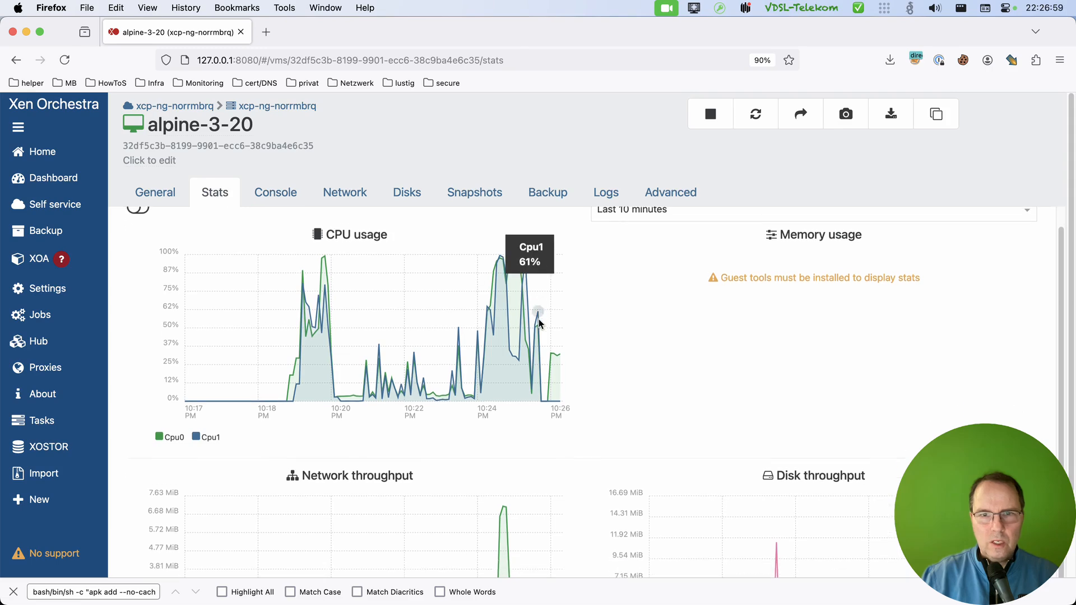
scroll(615, 407, down, 4)
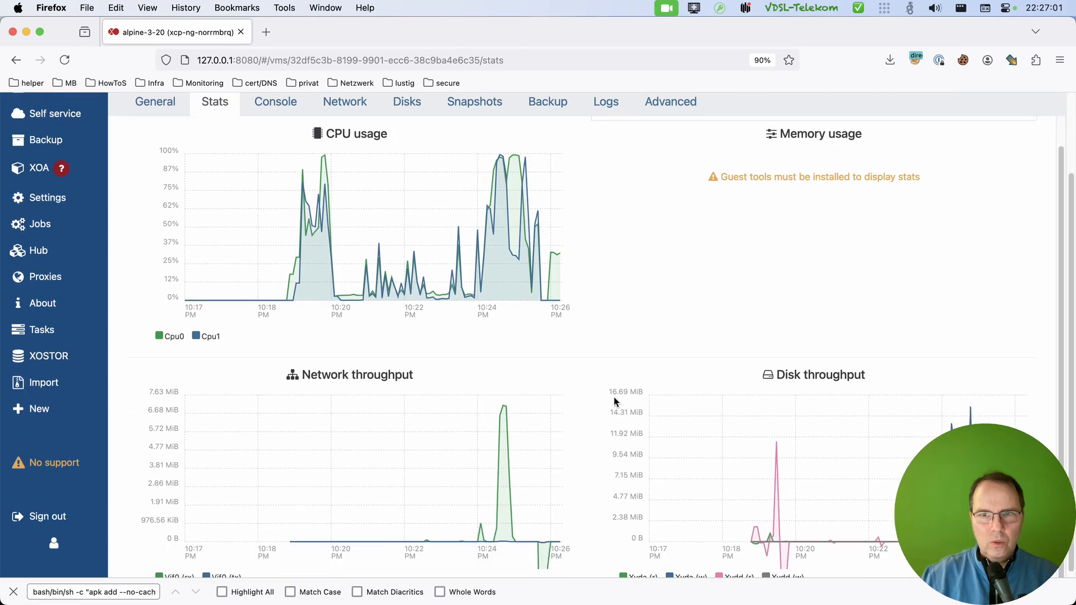
scroll(614, 405, up, 4)
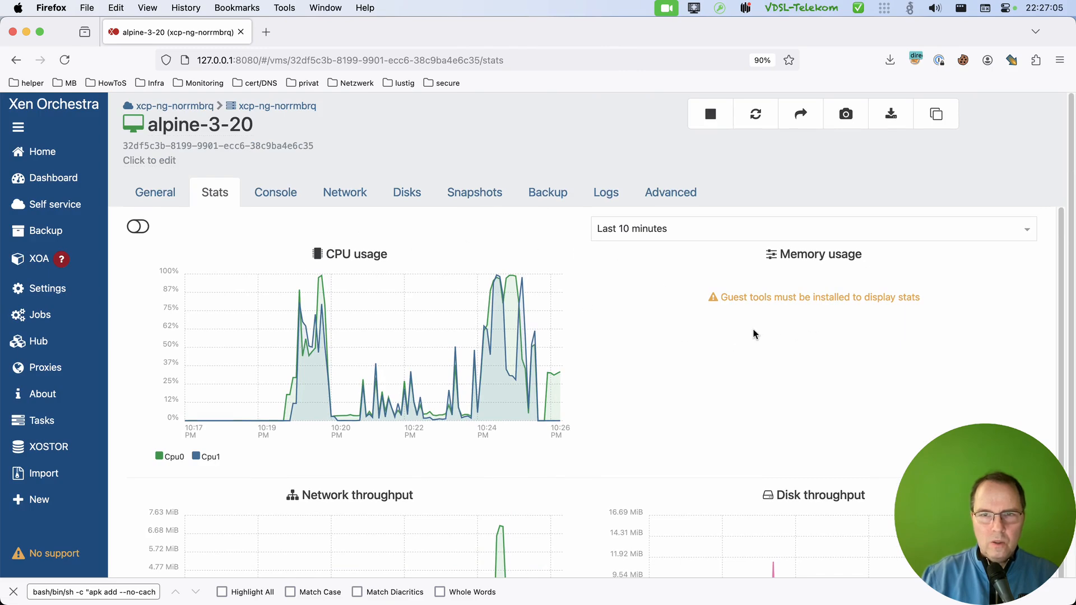
drag(721, 297, 771, 297)
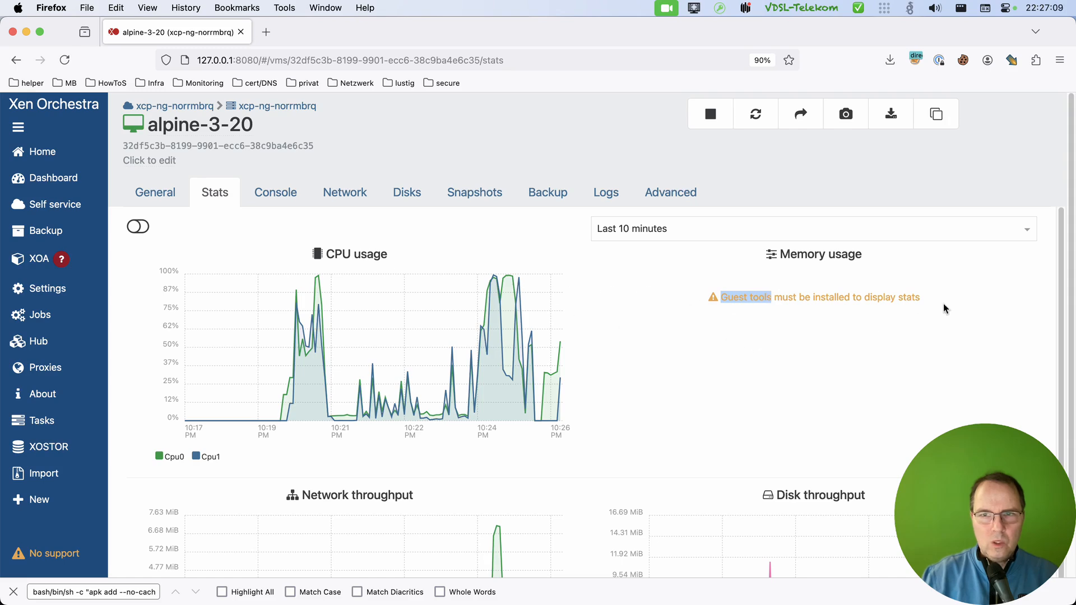
Return to the VM console and follow the boot output down to the login prompt.
click(272, 195)
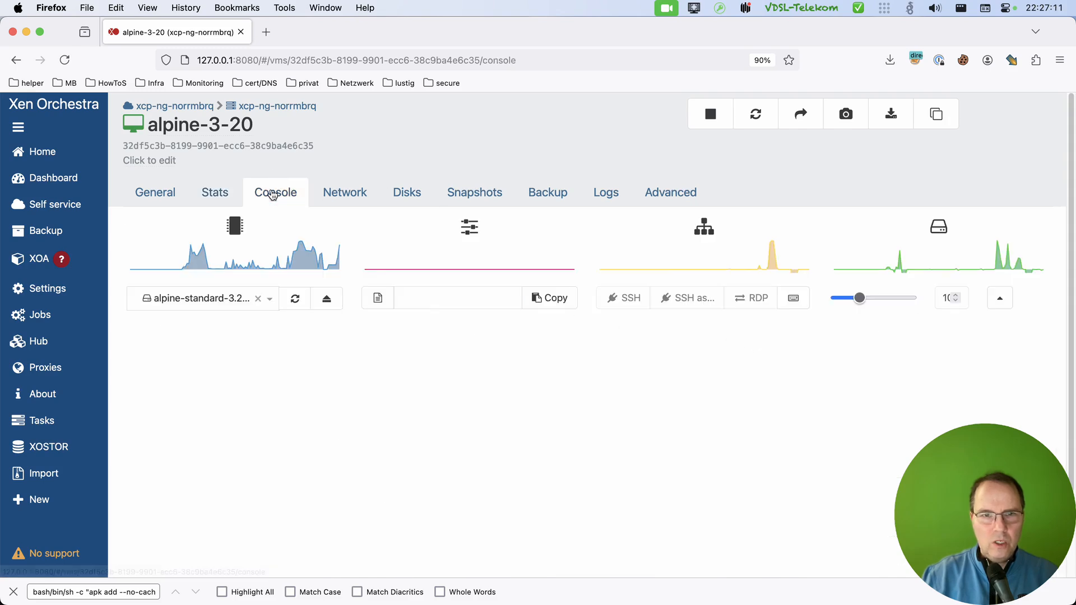
scroll(862, 386, down, 2)
scroll(862, 391, down, 1)
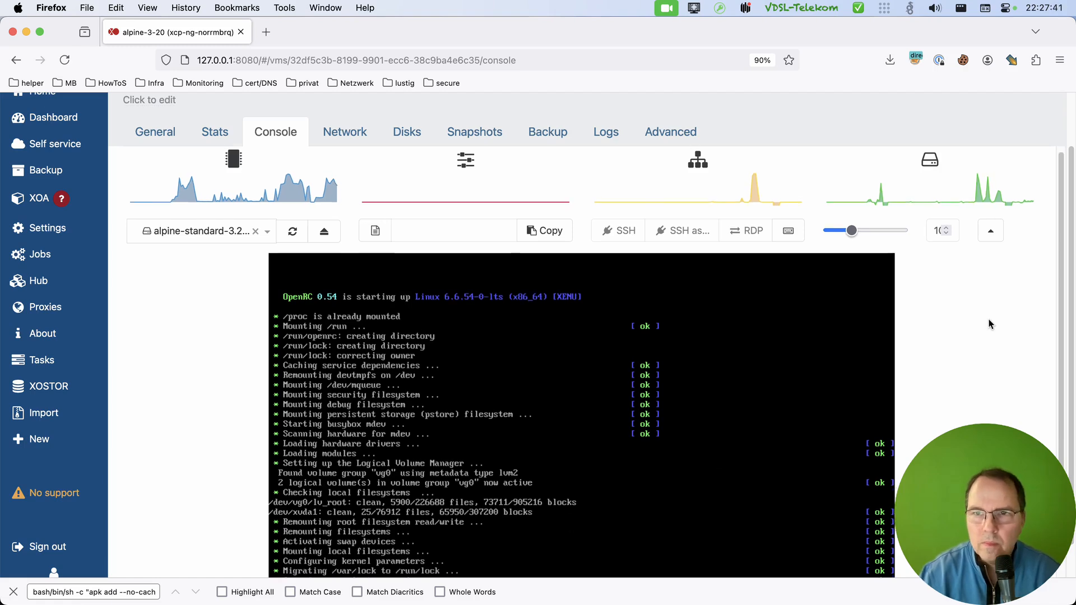
scroll(989, 241, down, 5)
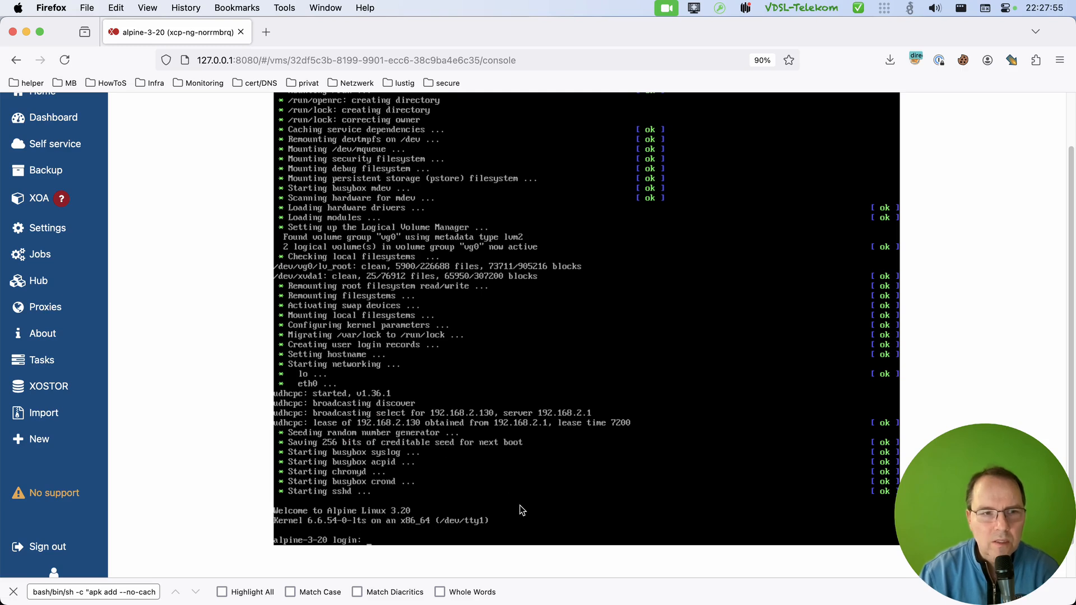
Switch to iTerm2, connect to the VM over SSH at 192.168.2.130, and inspect the known_hosts entry in the output.
key(super+Tab)
key(super+Tab)
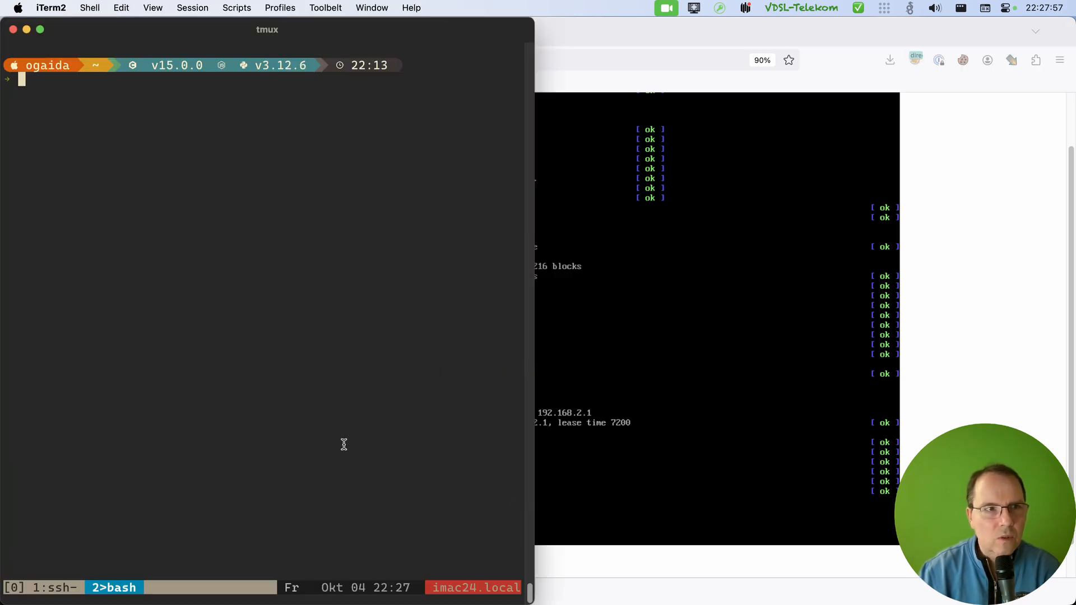
text(ssh )
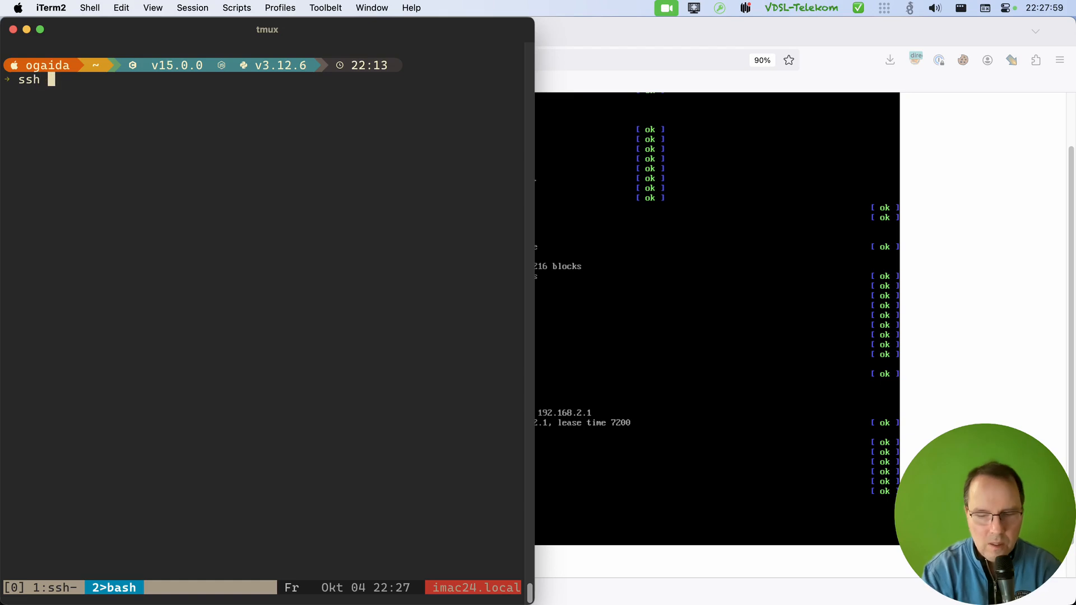
text(192.1)
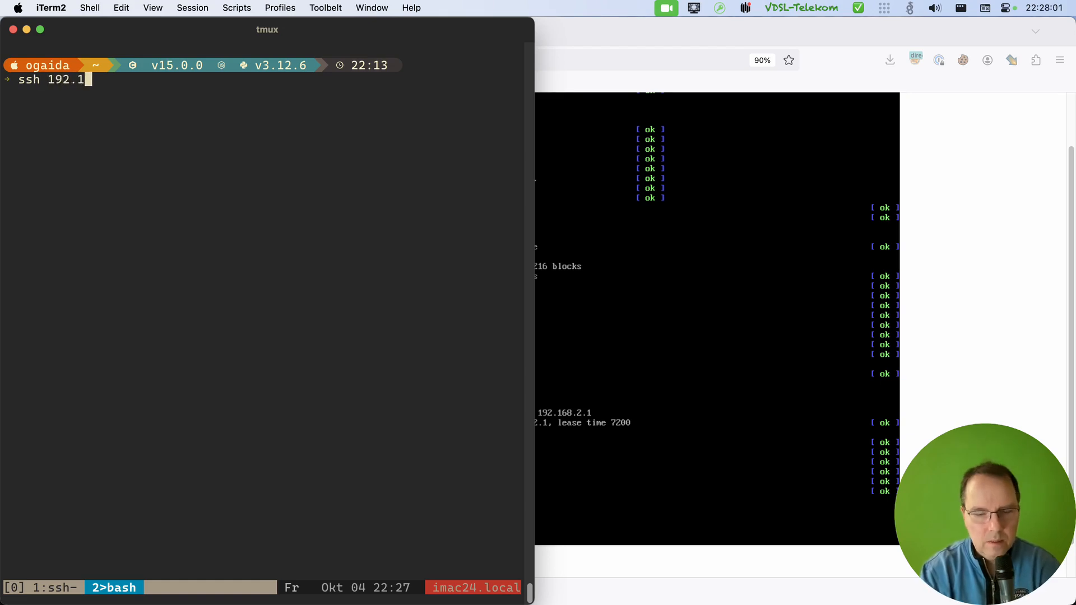
text(68.2)
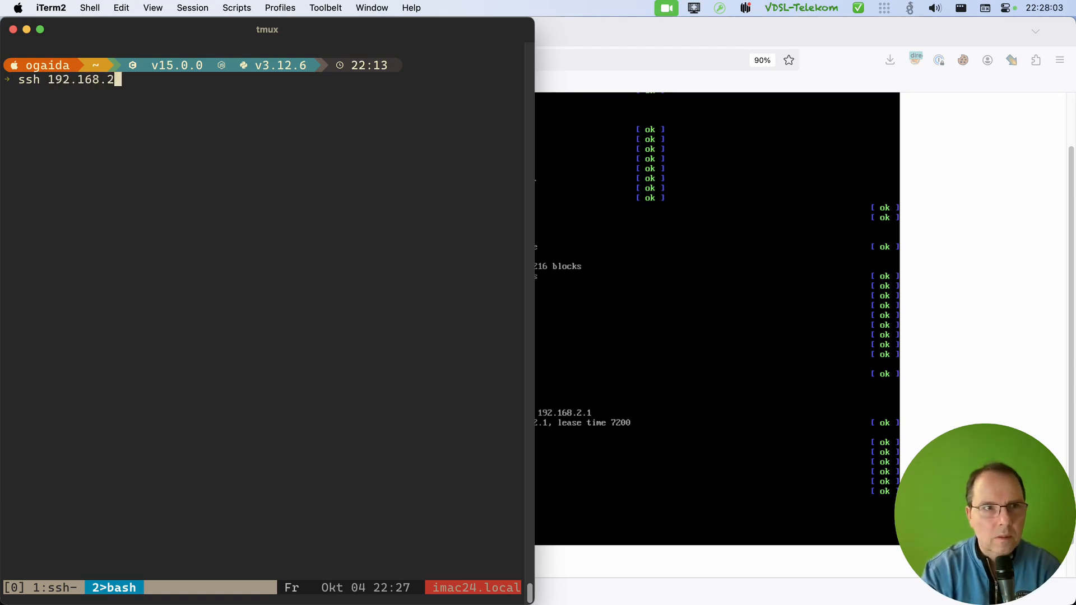
text(.130)
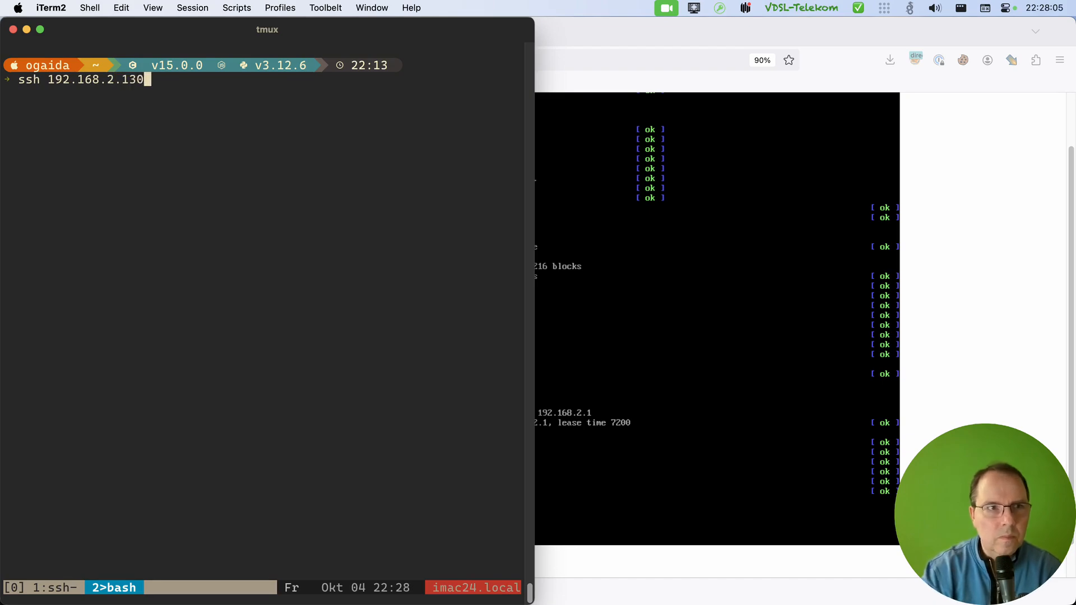
key(Return)
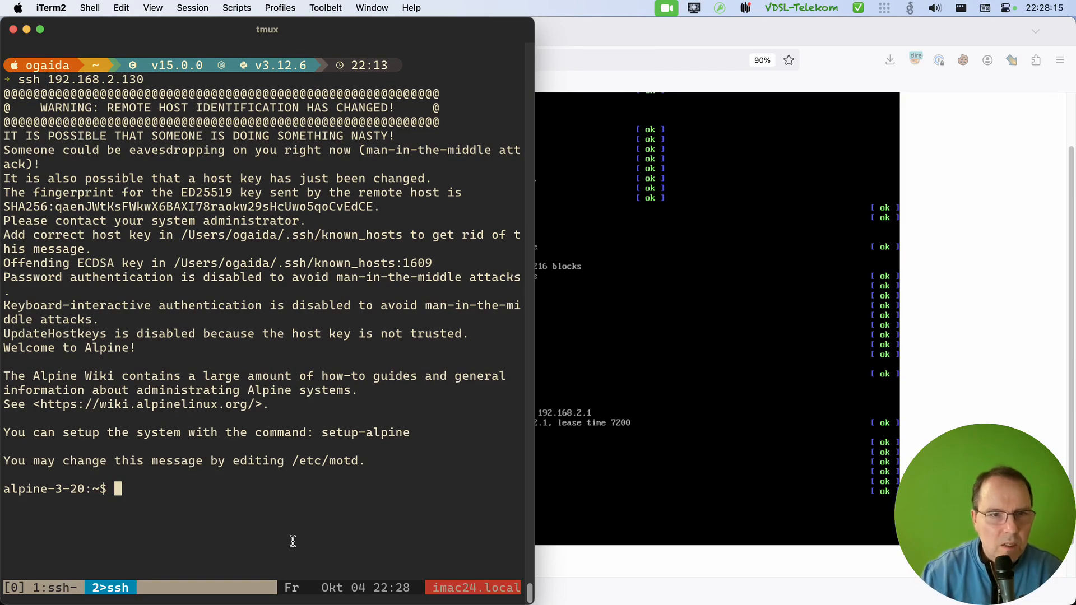
drag(396, 263, 154, 263)
click(228, 538)
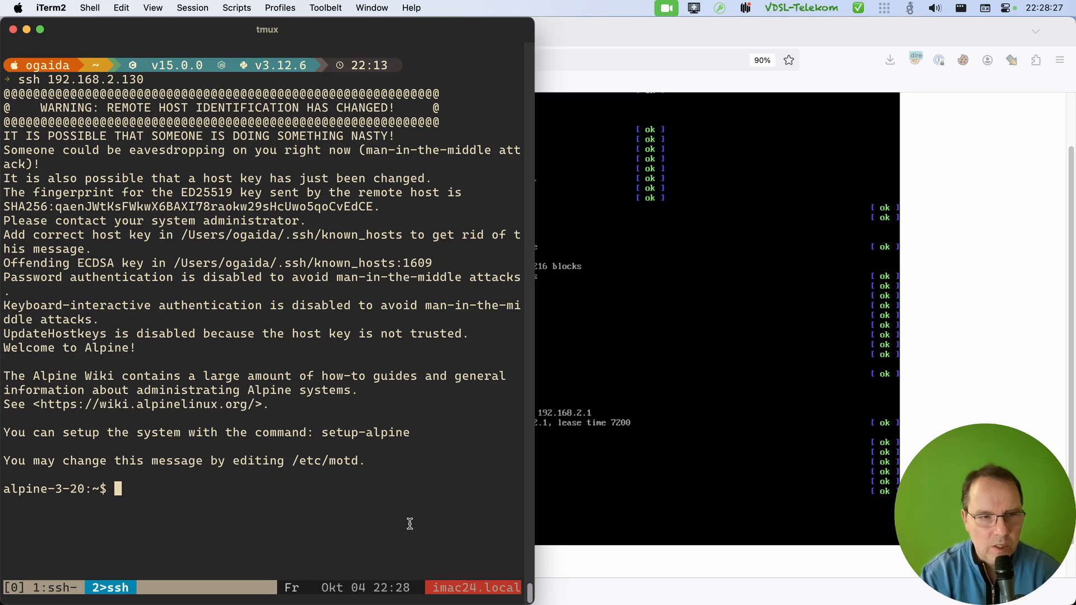
Check how long the VM has been running with the uptime command in the SSH session.
text(upt)
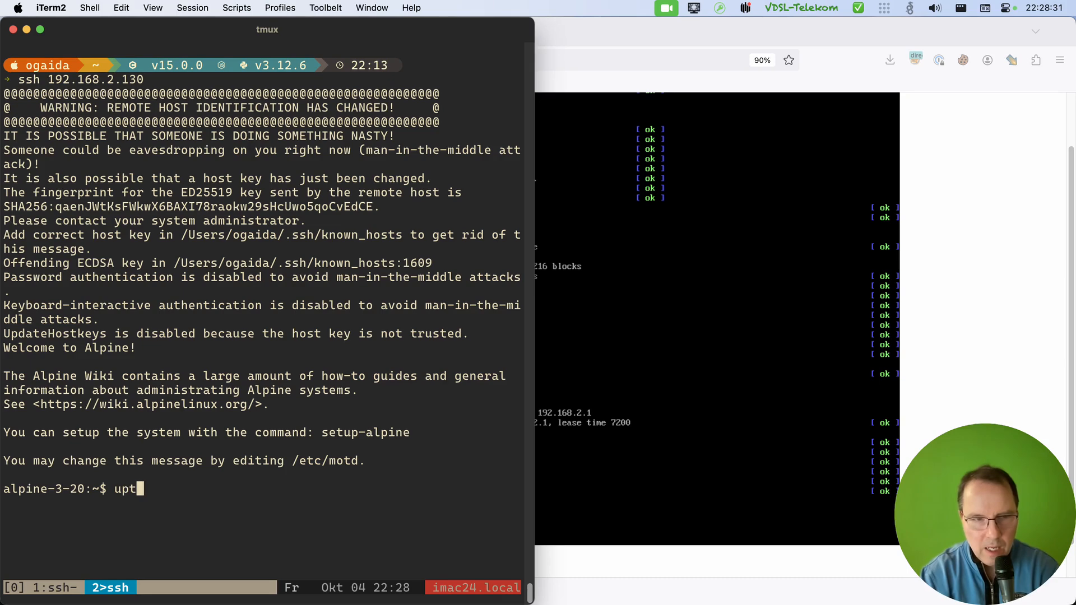
text(ime)
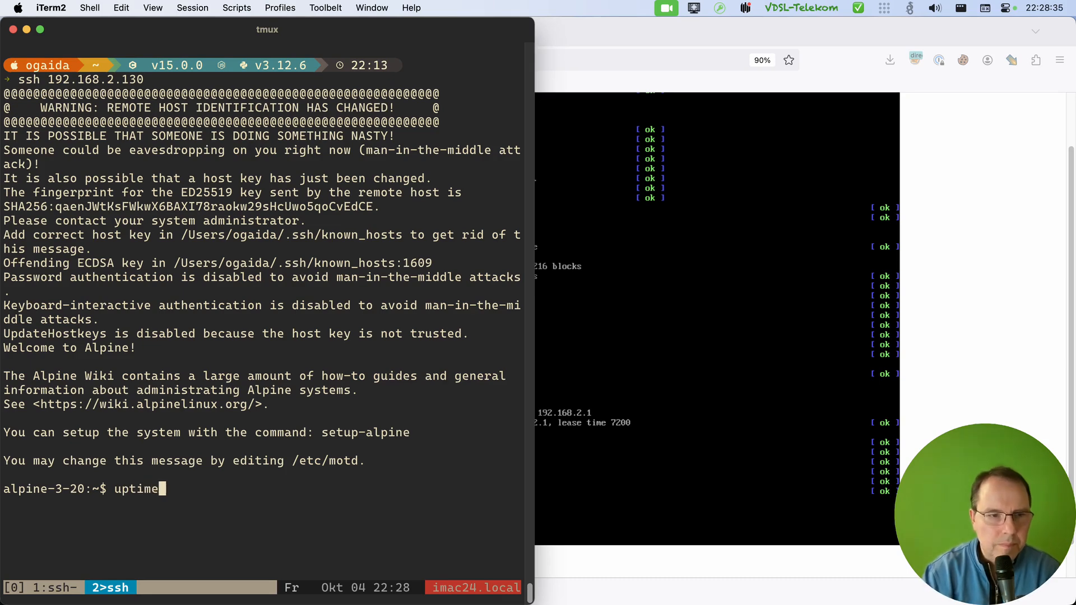
key(Return)
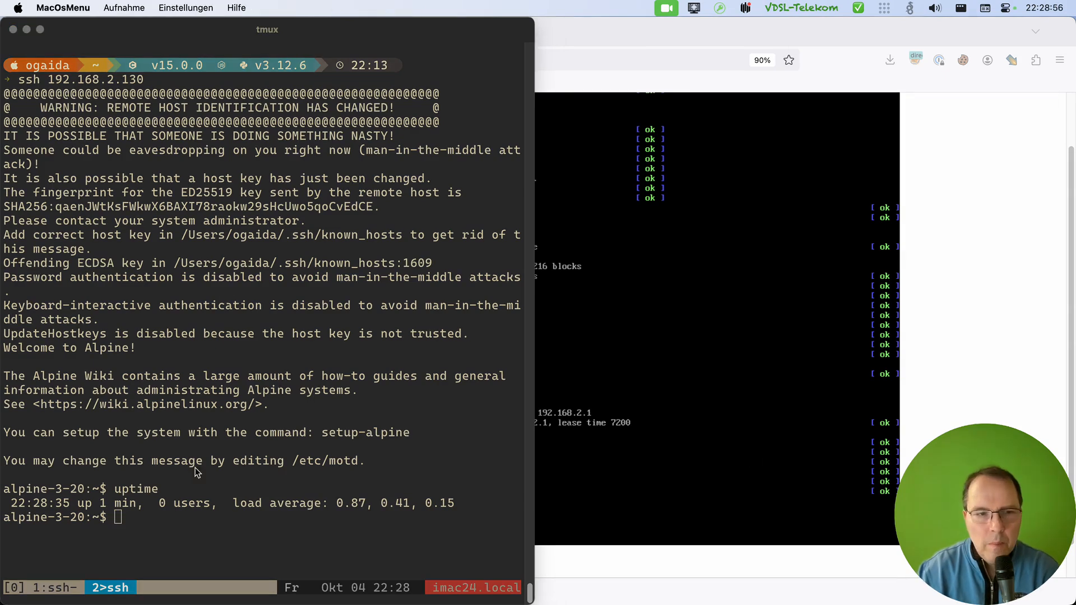
click(290, 533)
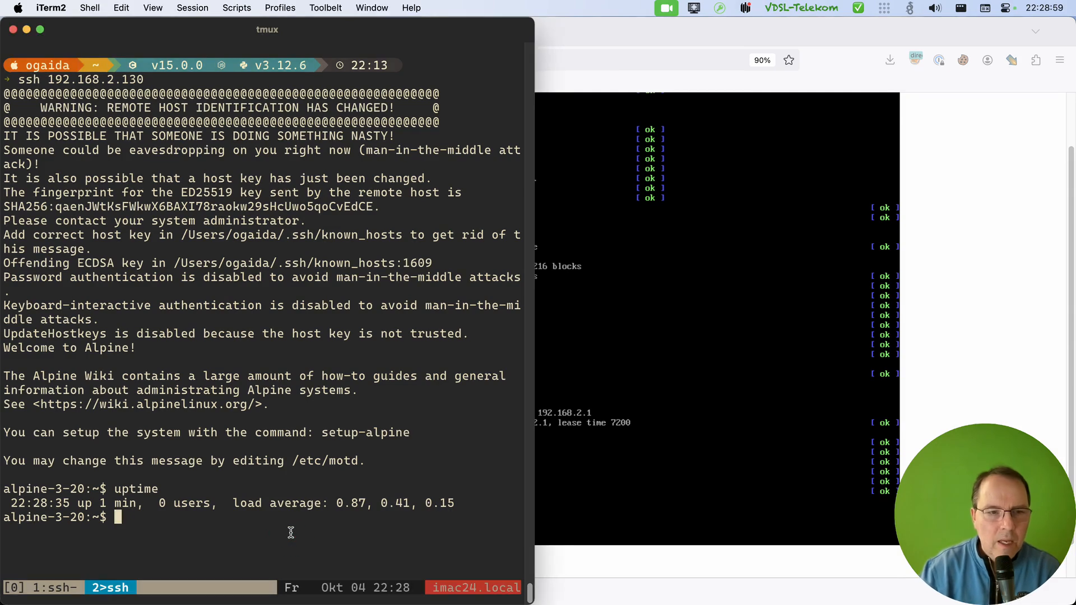
Switch to Firefox and log in to the VM console as root, entering the account password.
click(613, 488)
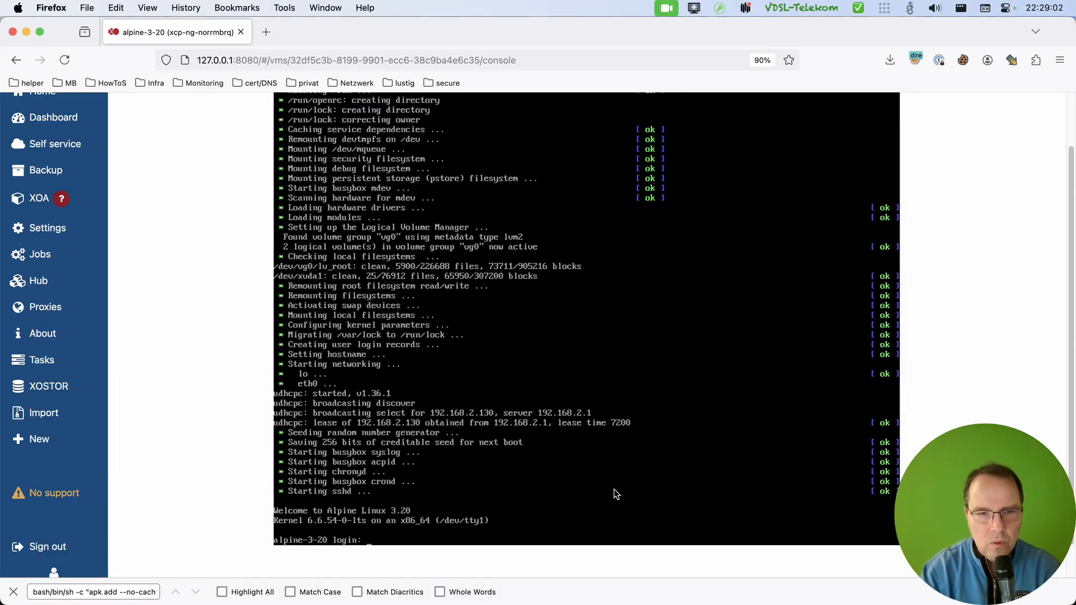
text(root)
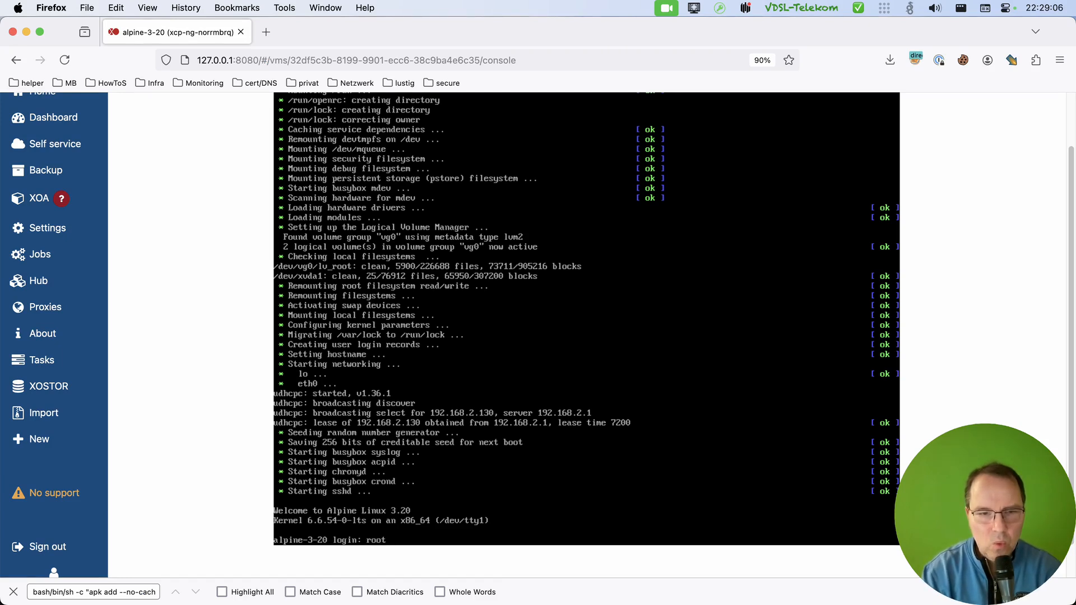
key(Return)
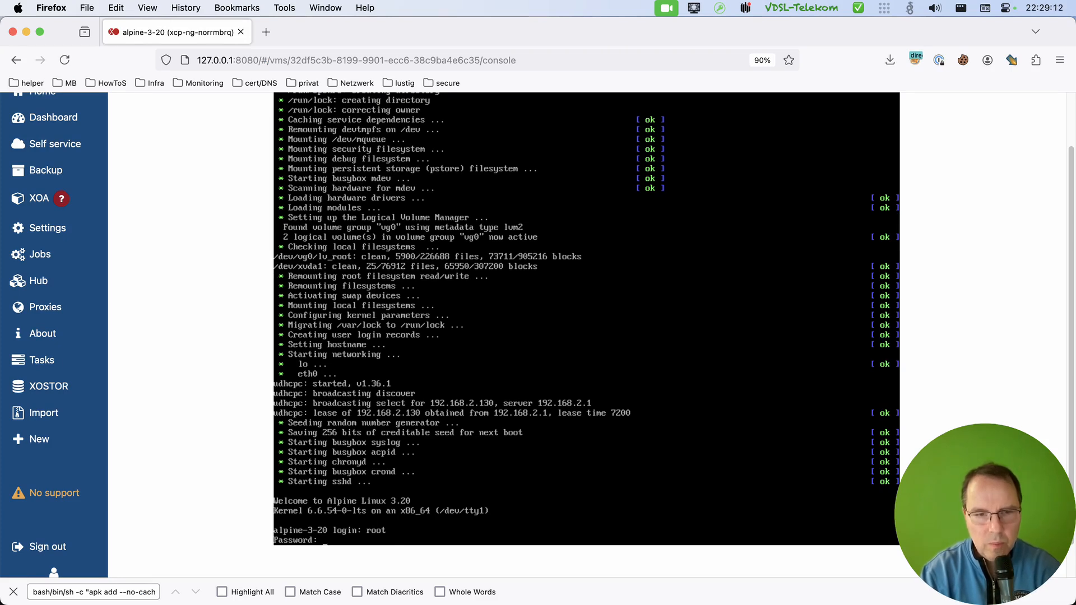
key(Return)
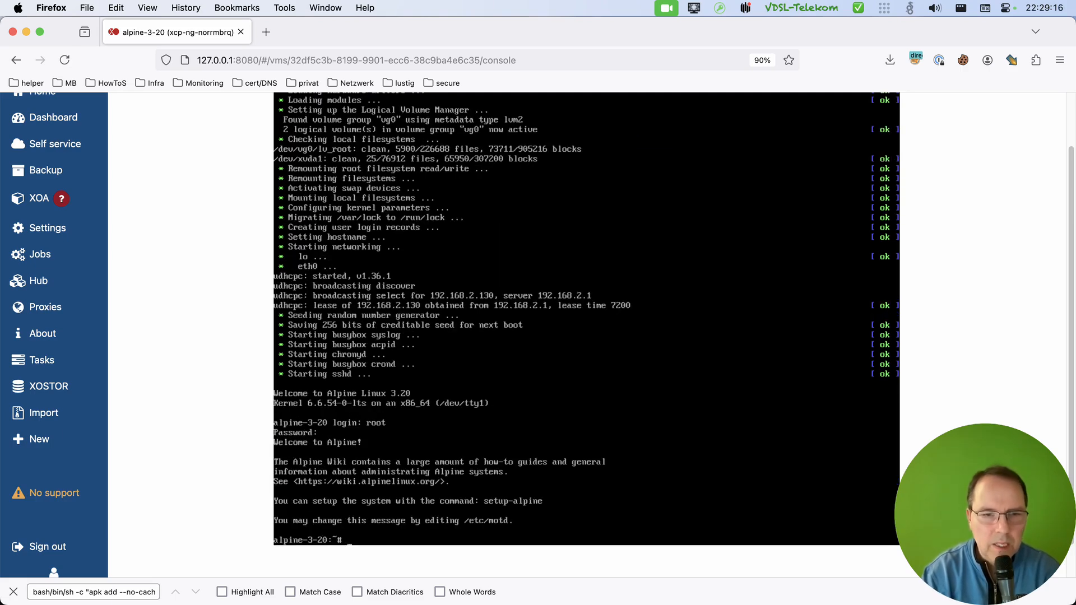
Try to open the sudoers file from the root shell with the visudo command.
text(visudo)
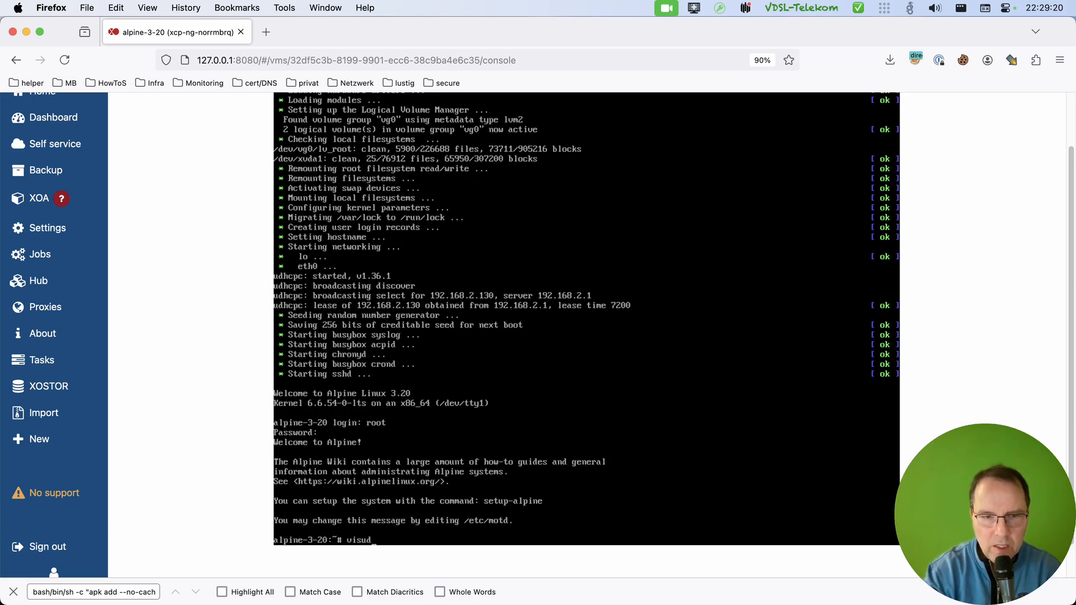
key(Return)
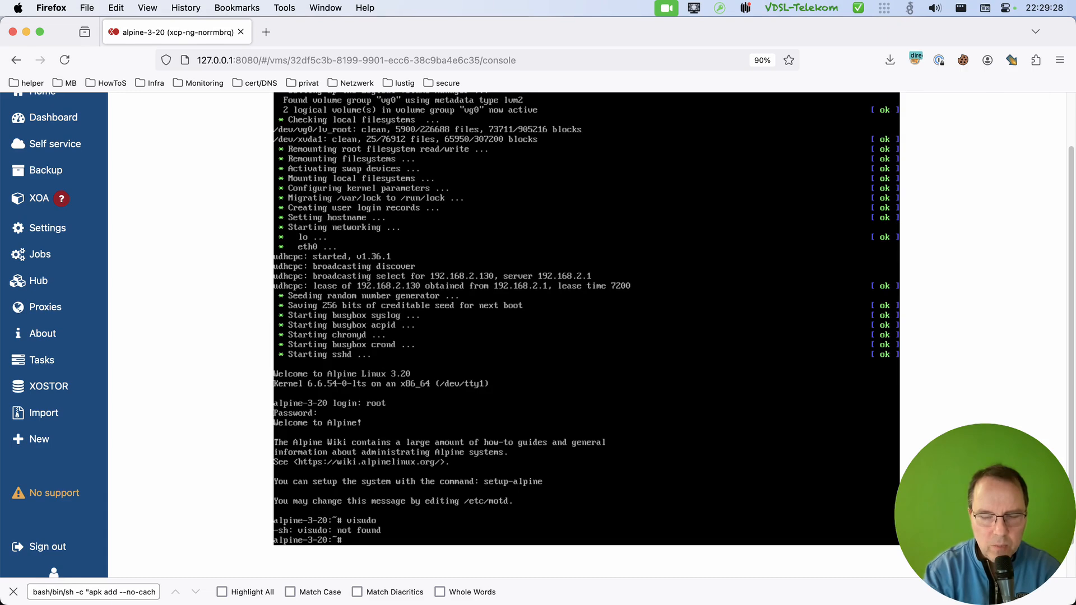
Try to install the sudo package with apk add sudo.
text(pk)
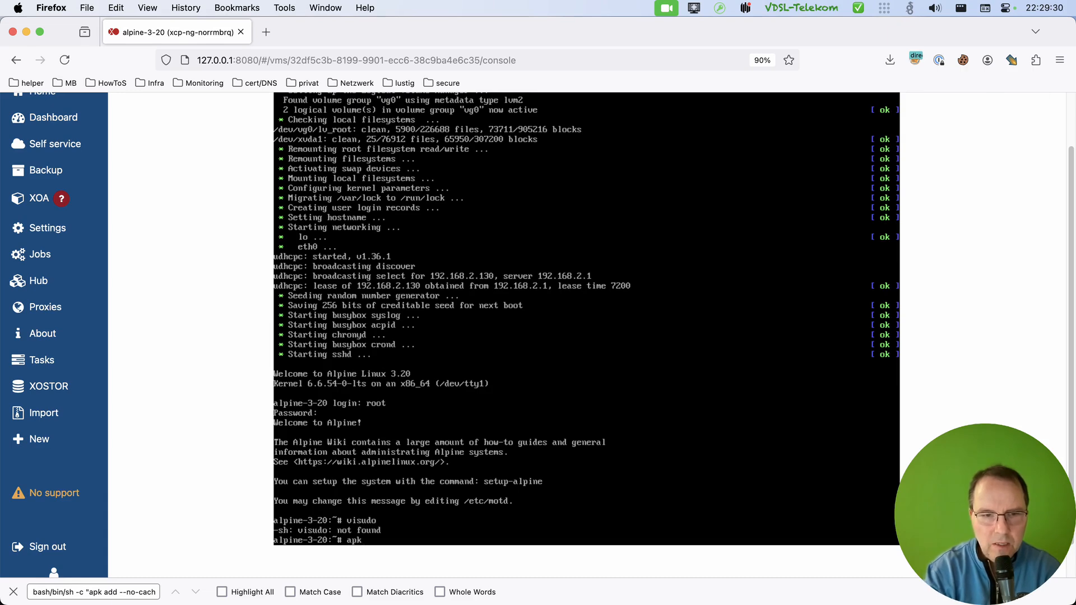
text( add sudo)
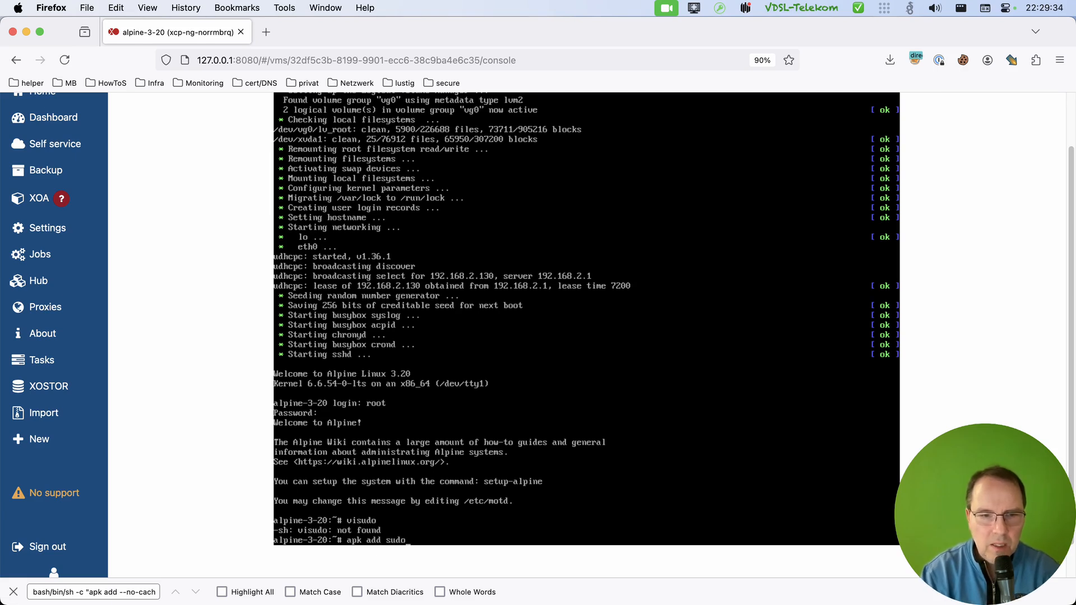
key(Return)
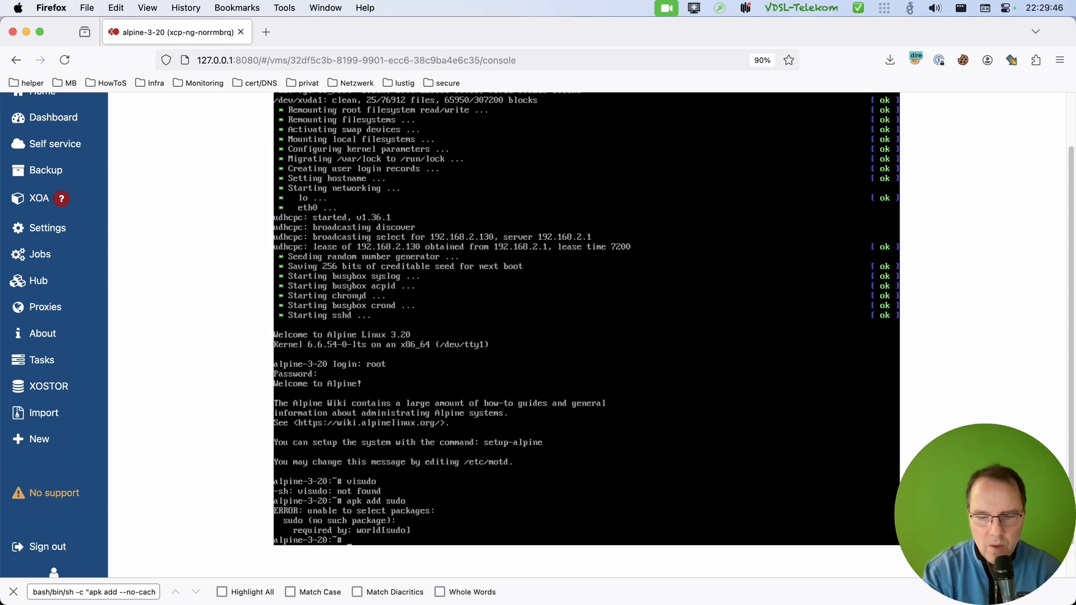
Install the vim editor on the VM with apk add vim.
text(ap)
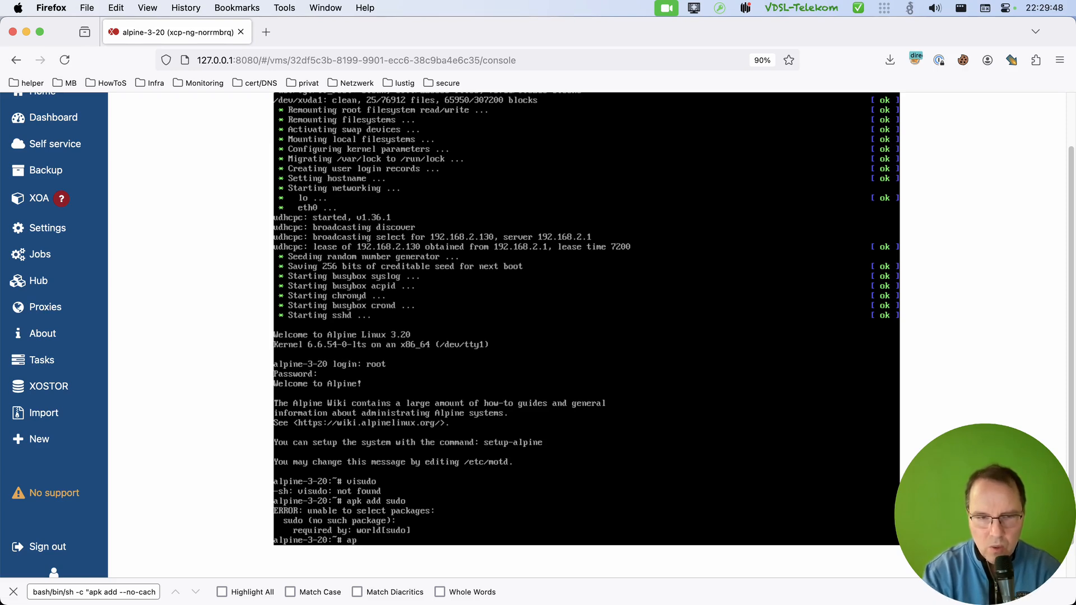
text(k)
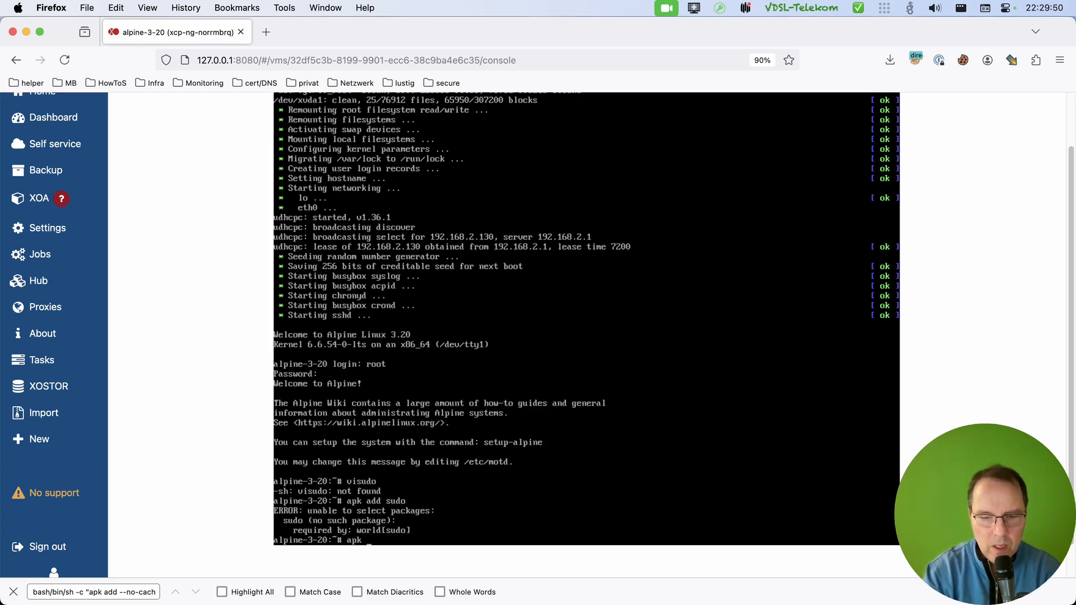
text( add vim)
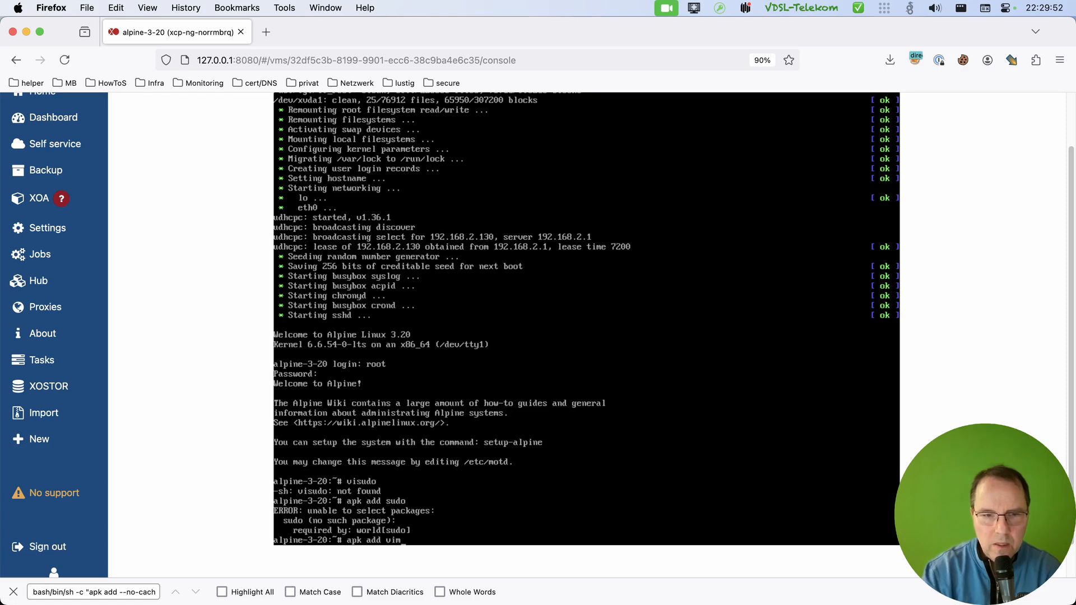
key(Return)
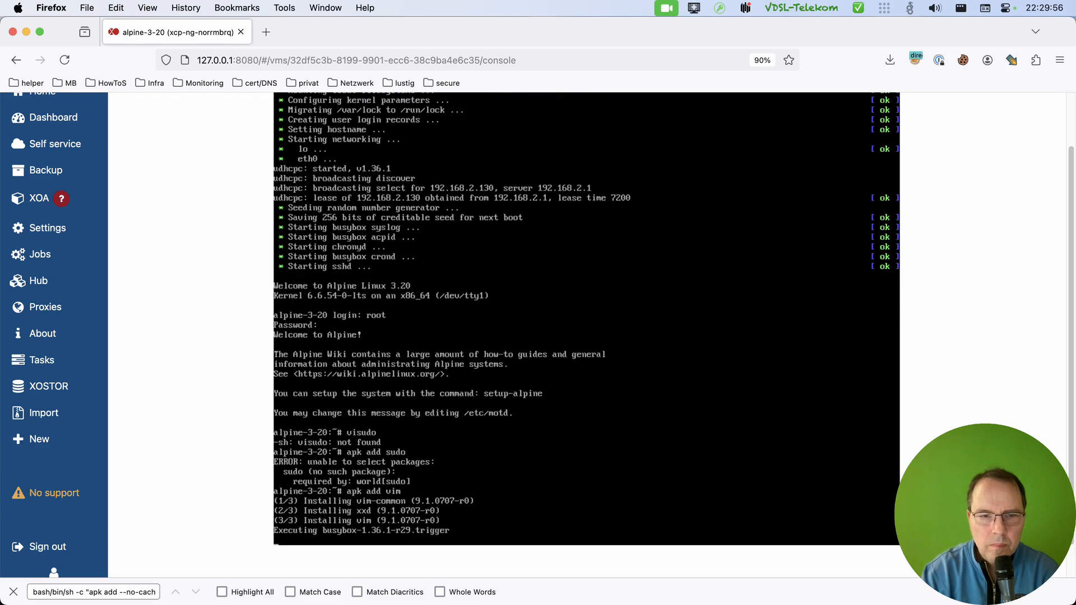
Open the package repository list /etc/apk/repositories in vim.
text(vi)
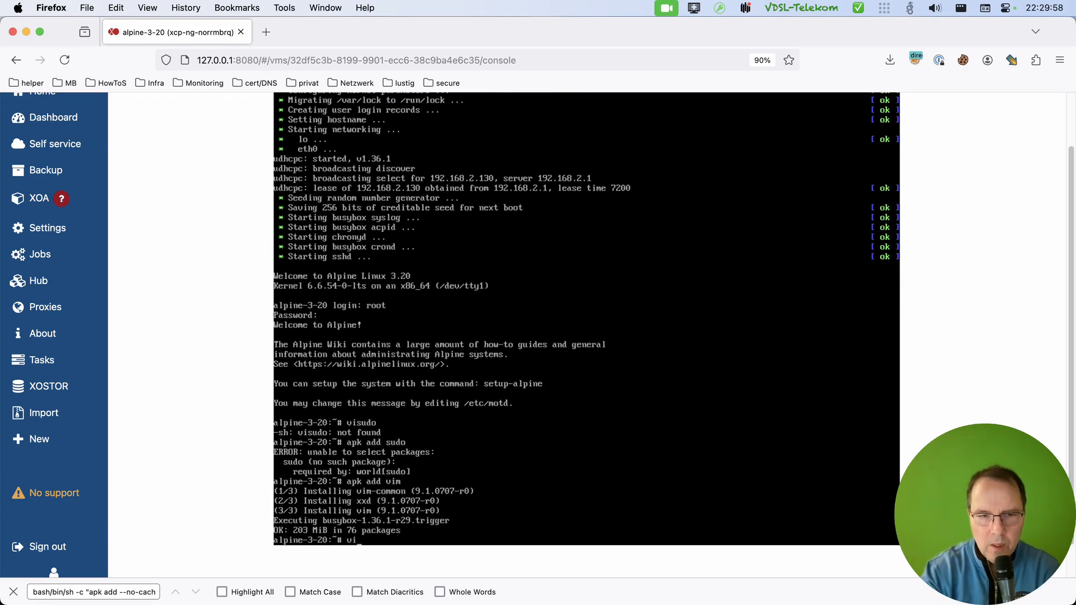
text(m &ether-wake)
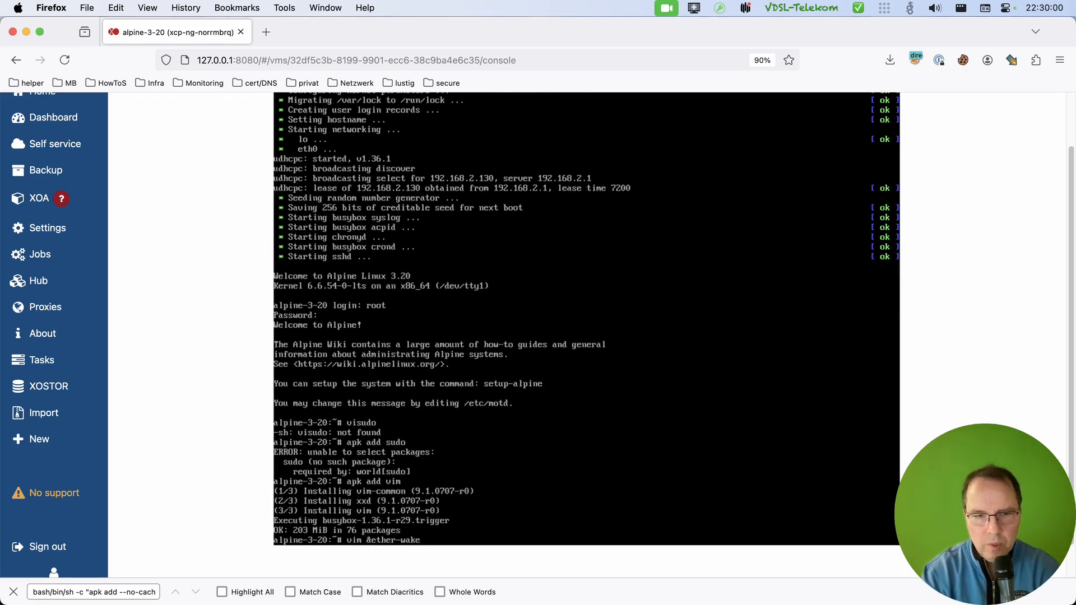
key(BackSpace)
key(BackSpace)
key(BackSpace)
key(BackSpace)
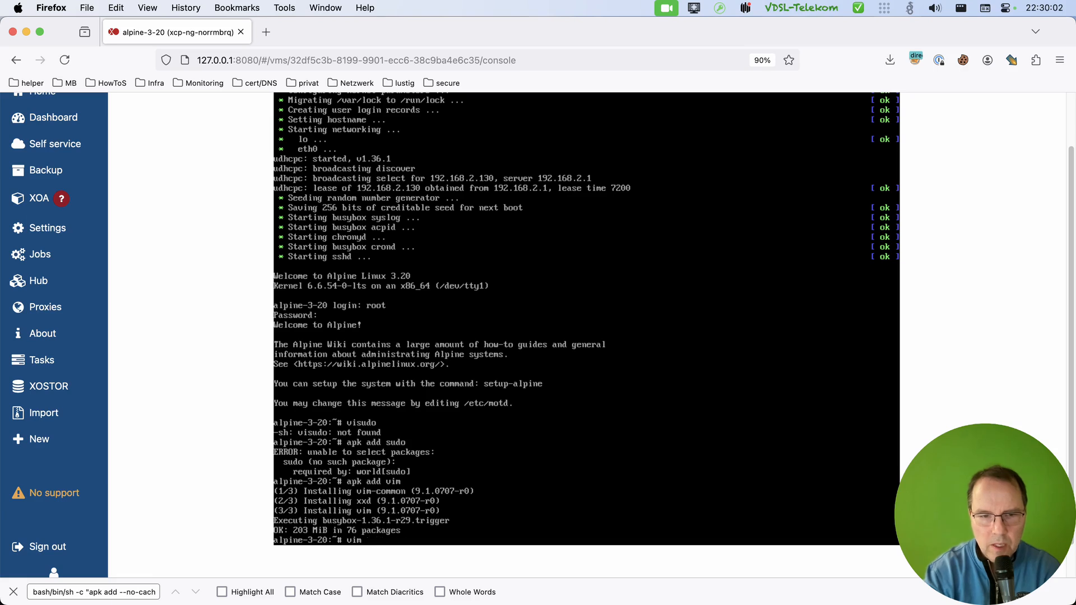
key(BackSpace)
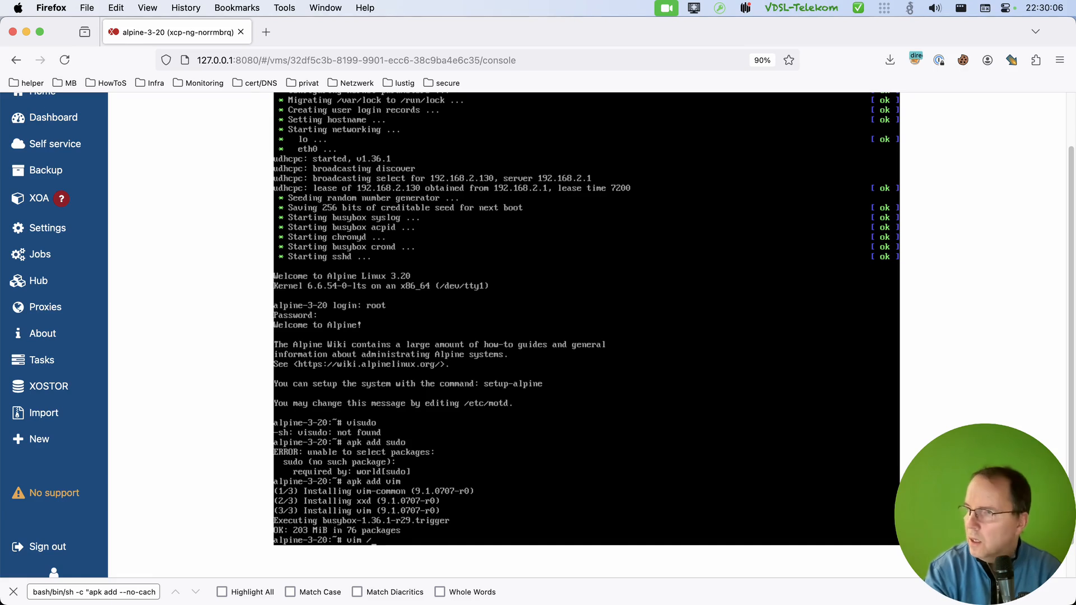
text(/etc/)
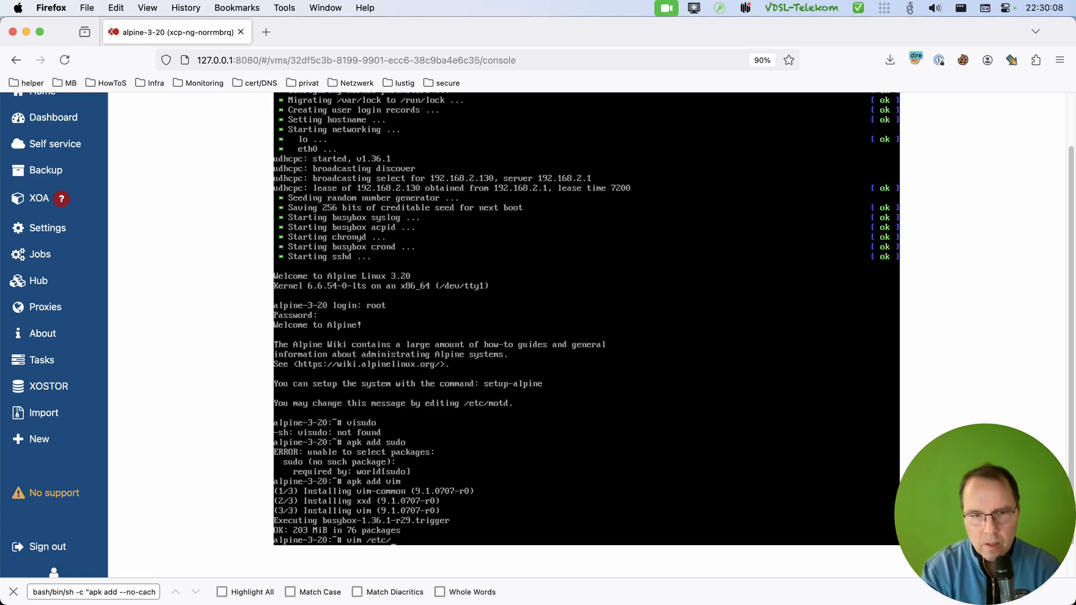
text(ap)
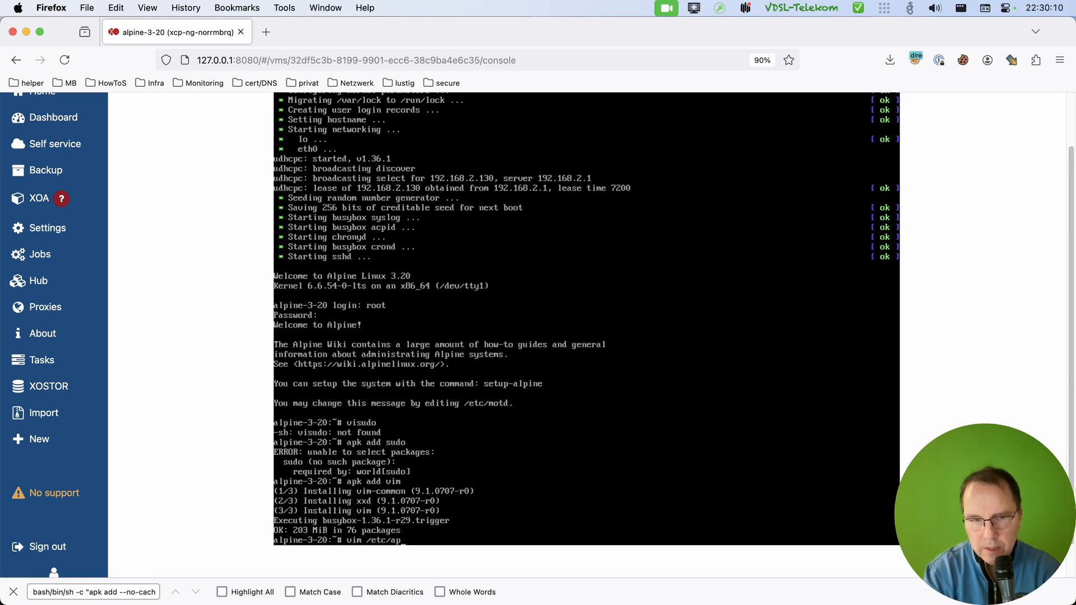
text(k/re)
key(Tab)
key(Return)
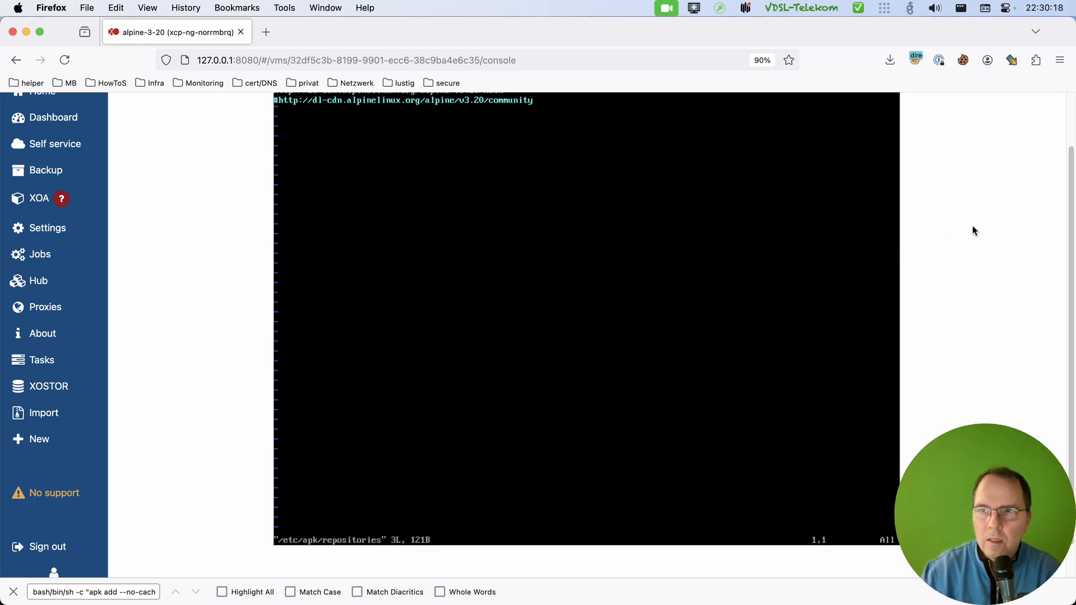
Uncomment the v3.20 community repository line in the repositories file, write the file and quit vim.
scroll(1070, 202, up, 1)
scroll(1070, 202, up, 2)
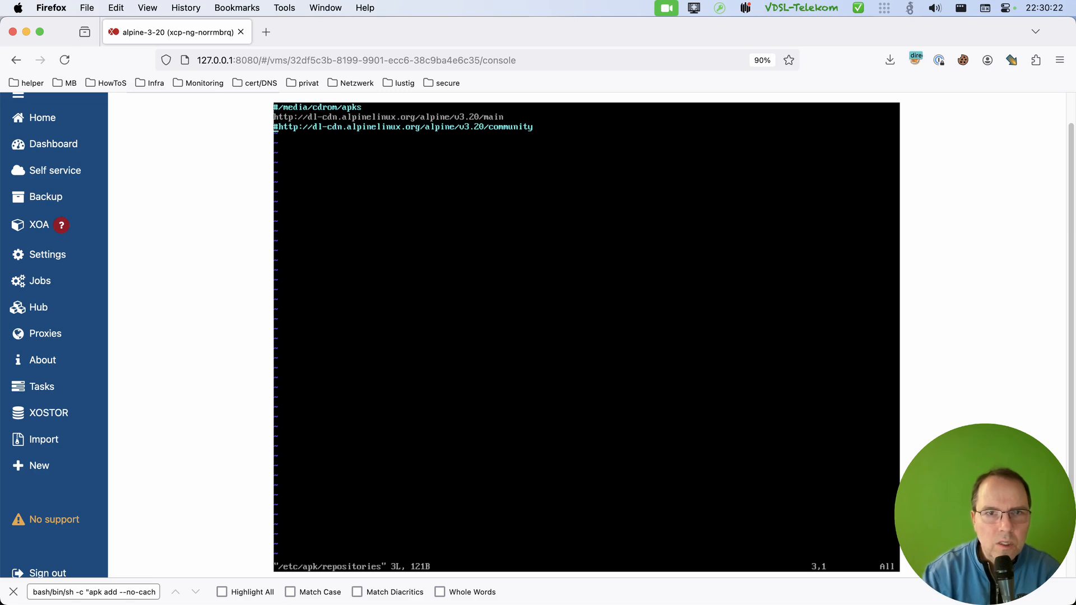
key(x)
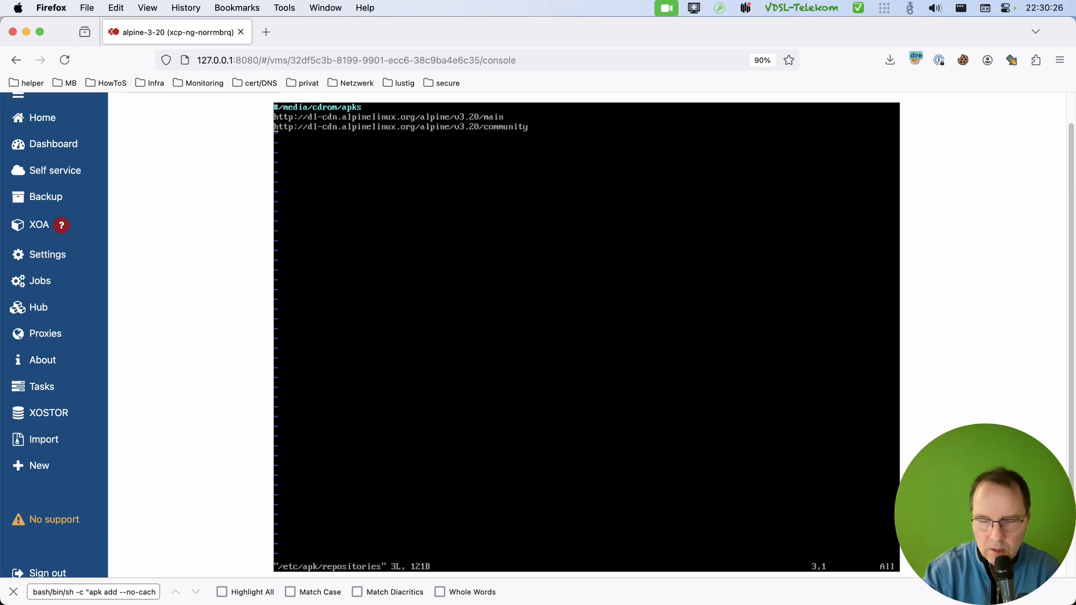
text(:w)
key(Return)
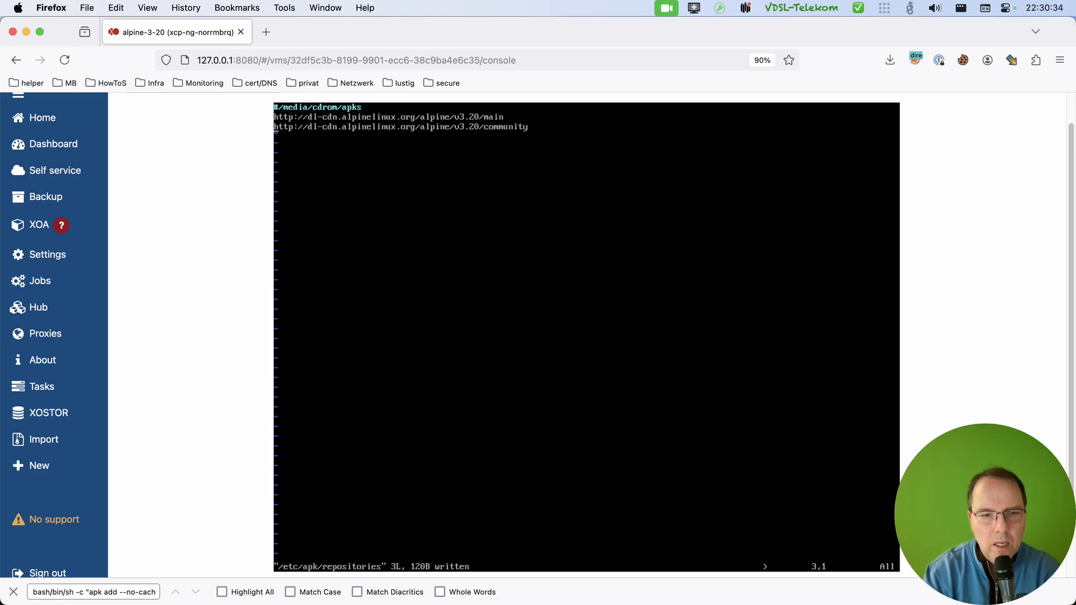
text(:)
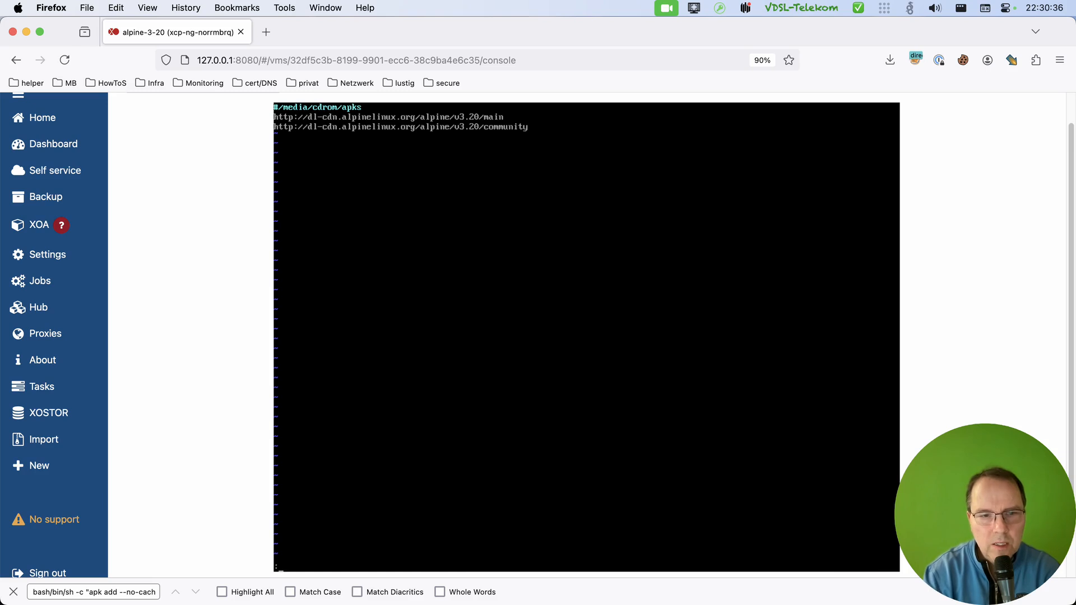
text(q)
key(Return)
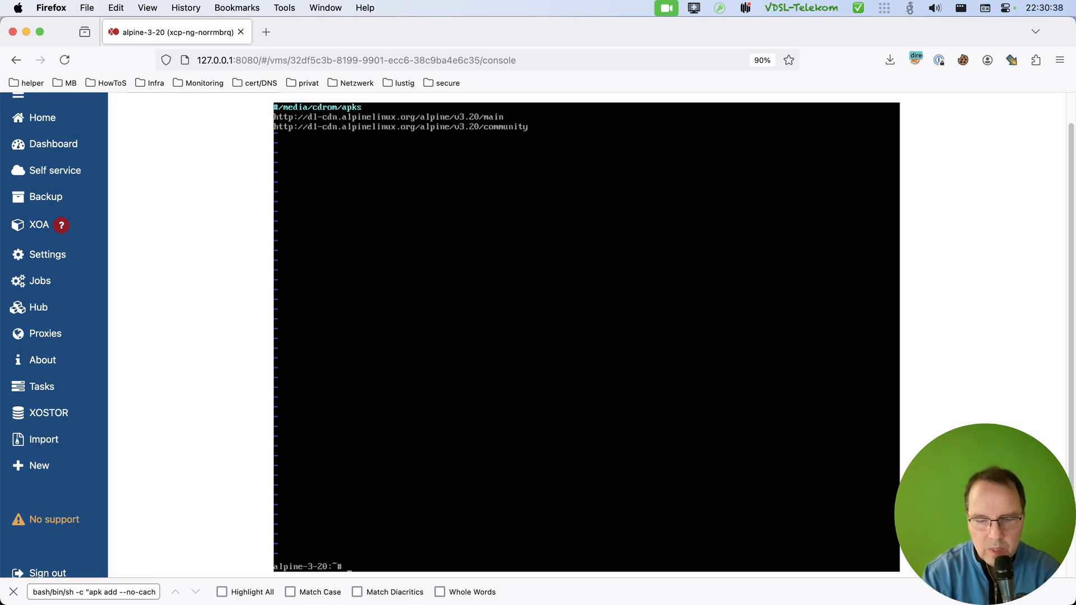
Refresh the package indexes with apk update.
text(a)
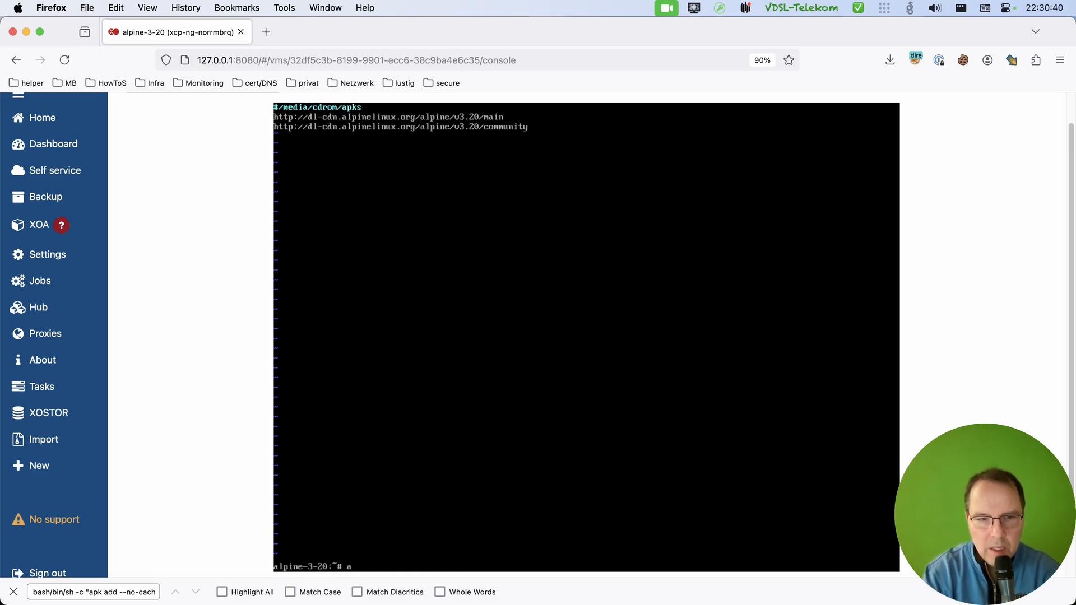
text(pk update)
key(Return)
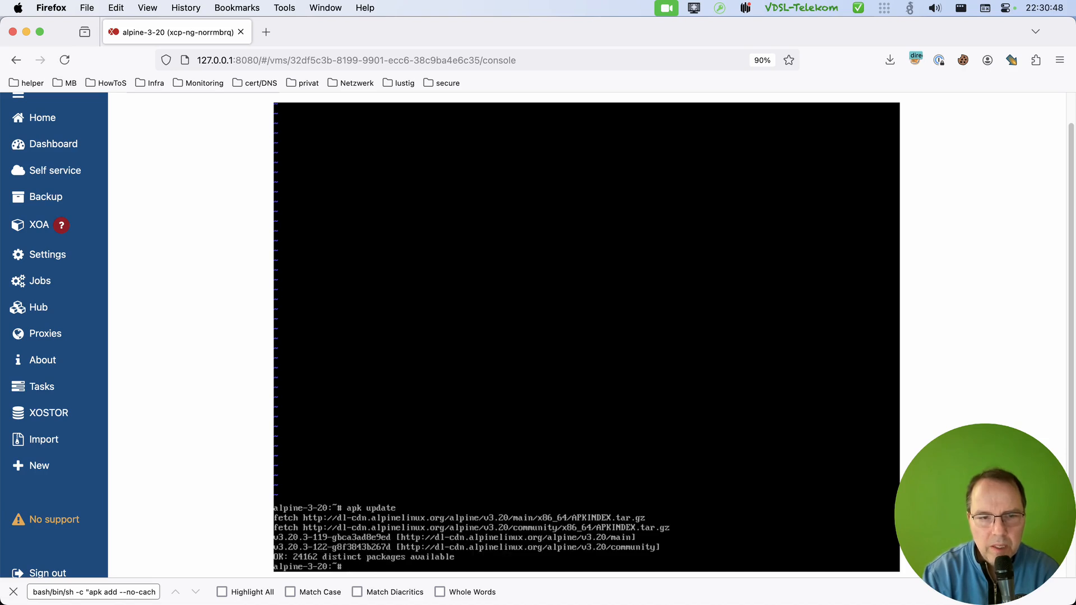
Install the sudo package with apk add sudo and open the sudoers file with visudo.
text(apk)
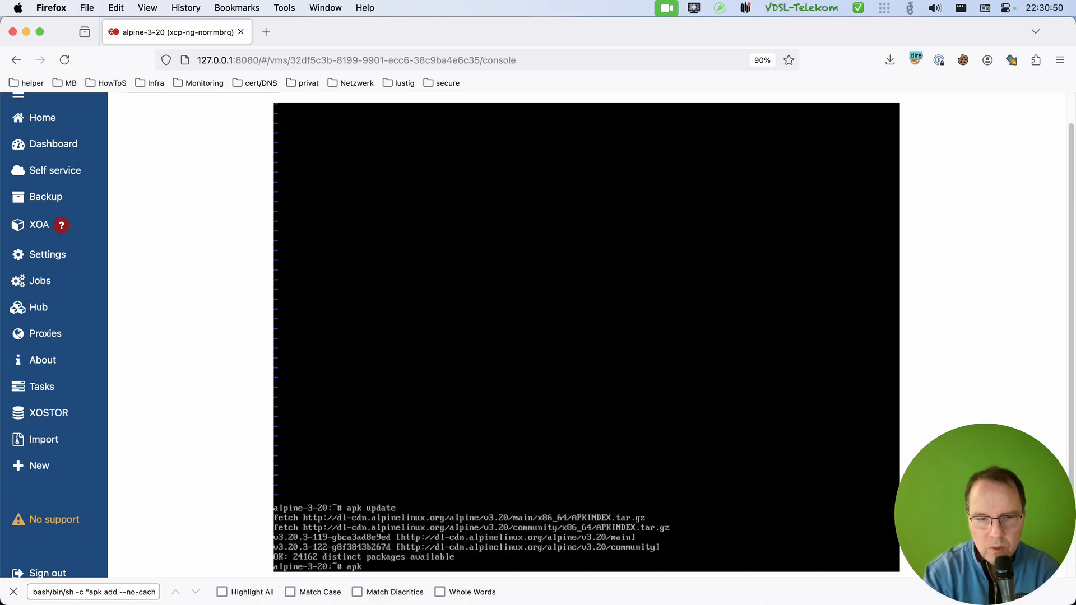
text( add sudo)
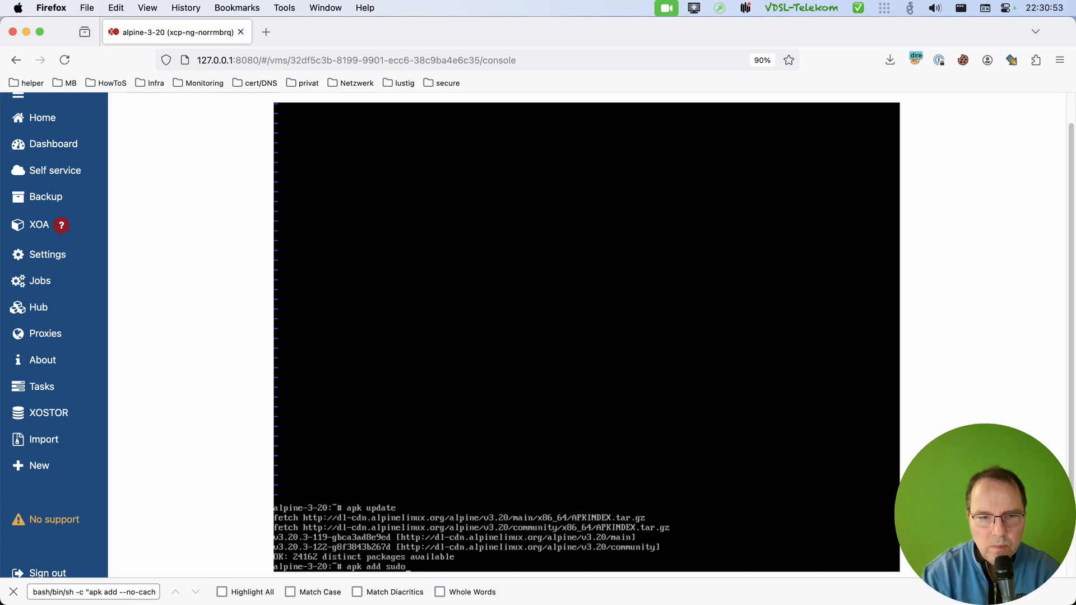
key(Return)
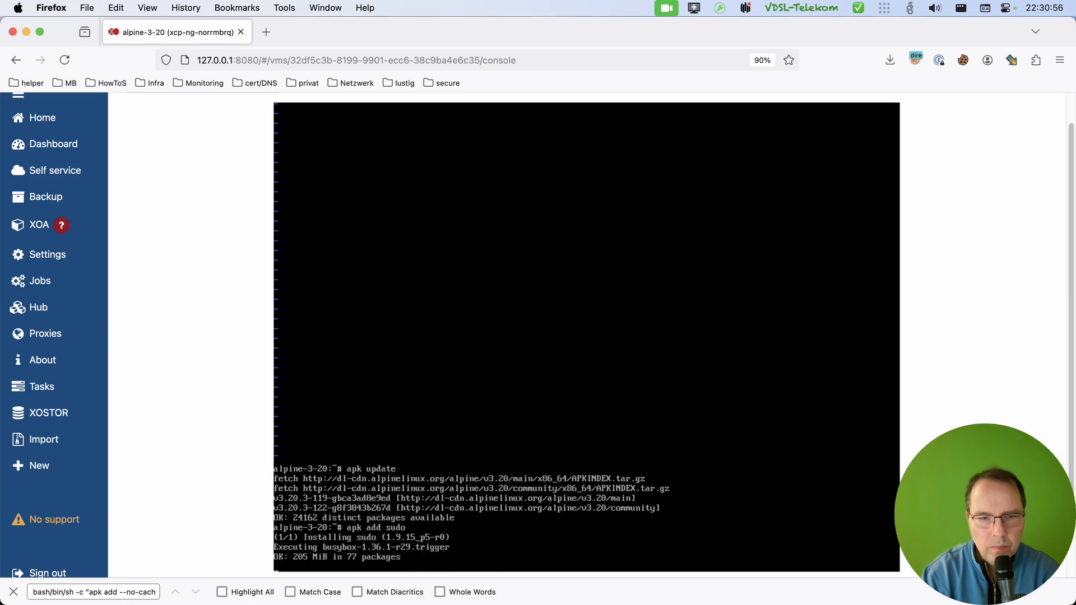
text(visudo)
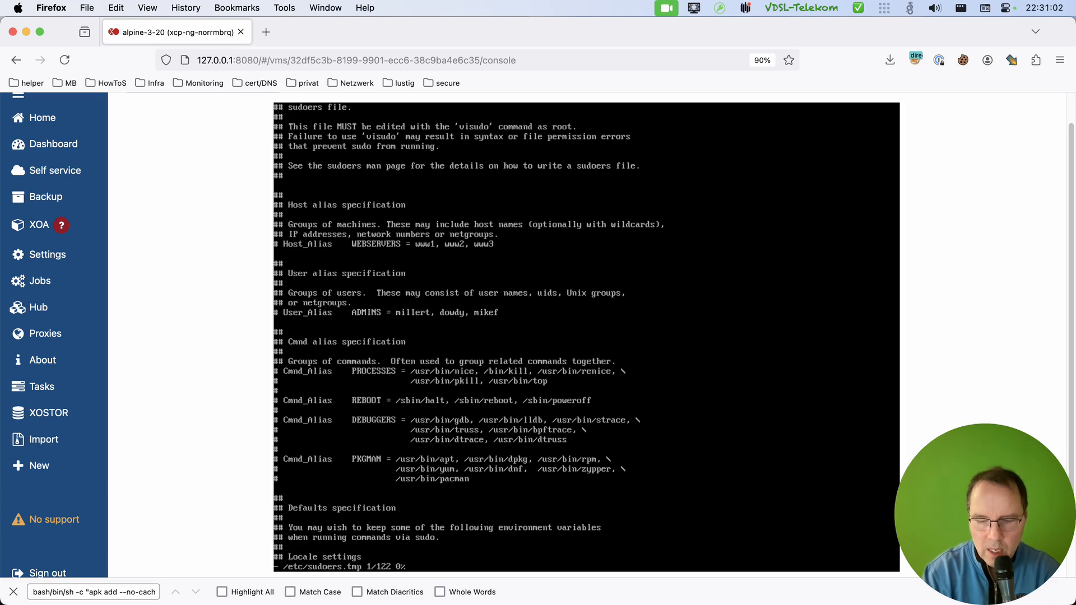
text(>>)
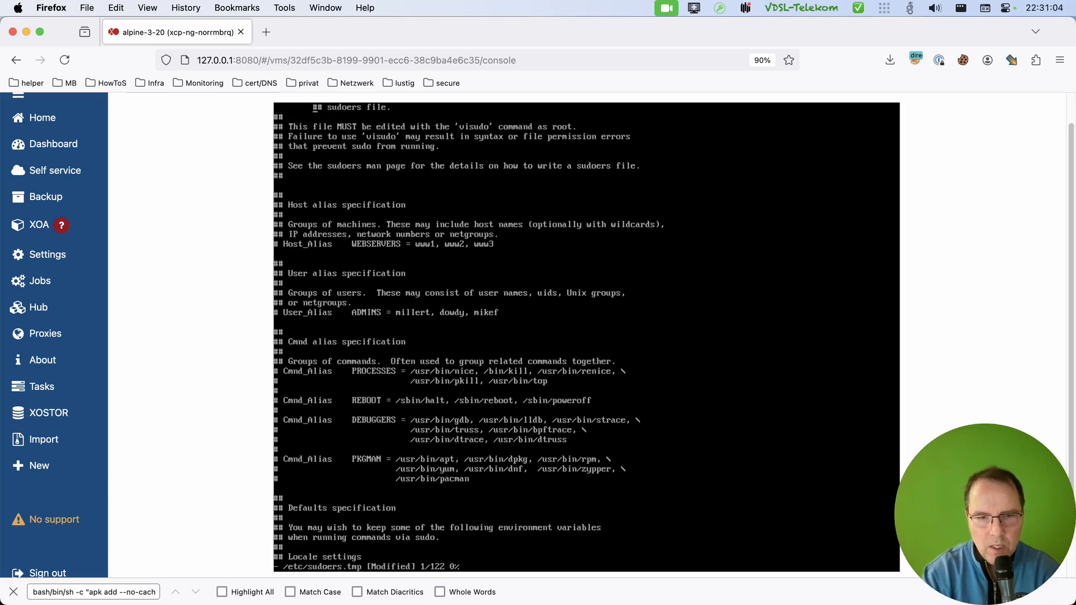
Examine the wheel and sudo group rules at the end of the sudoers file, and quit the editor without saving.
key(shift+g)
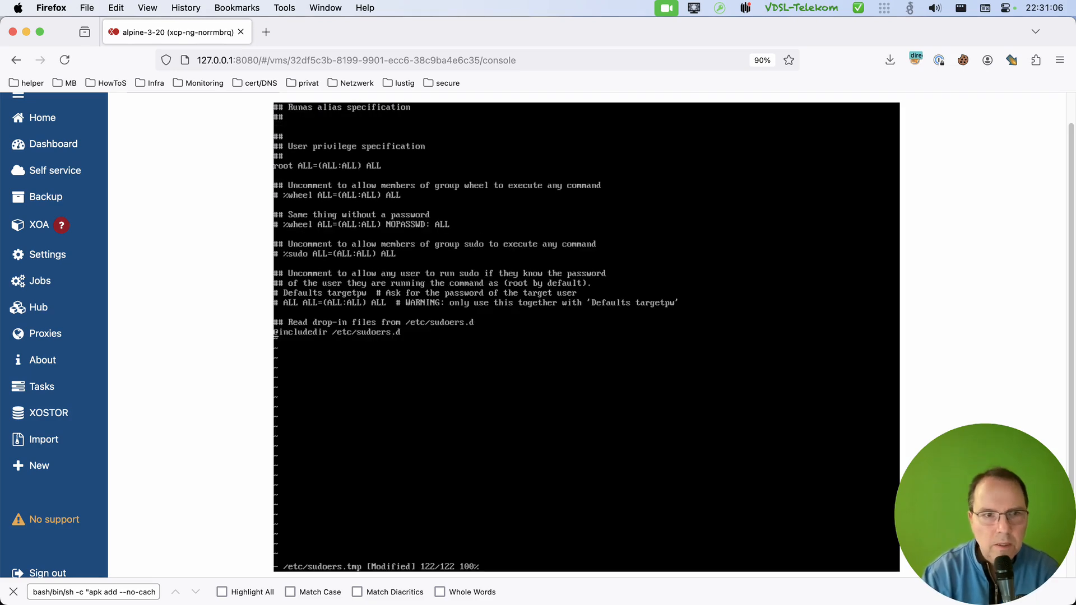
key(Up)
key(Up)
key(Up)
key(Up)
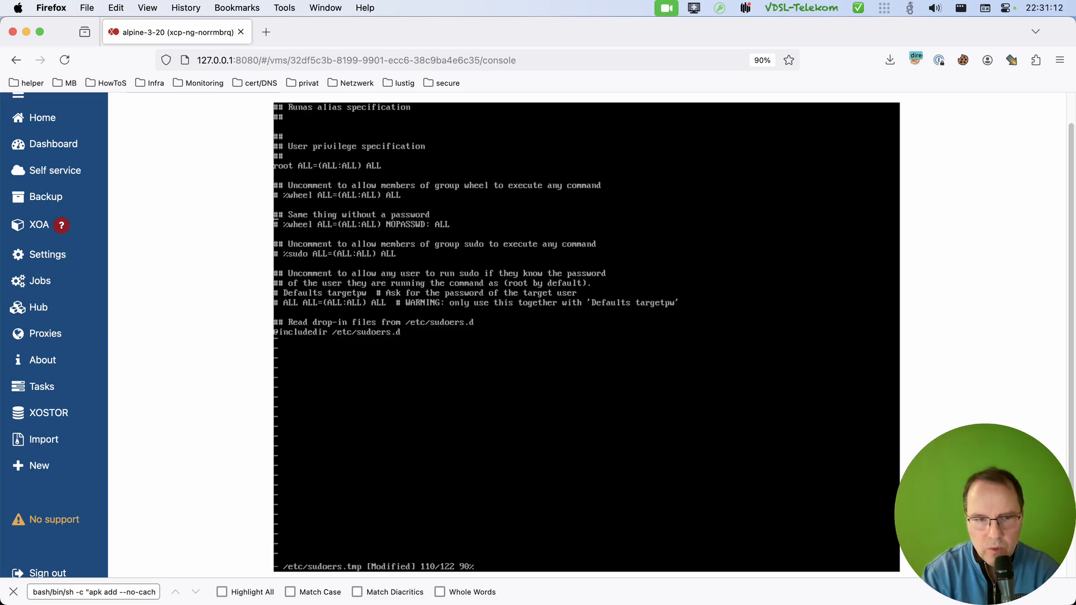
text(:)
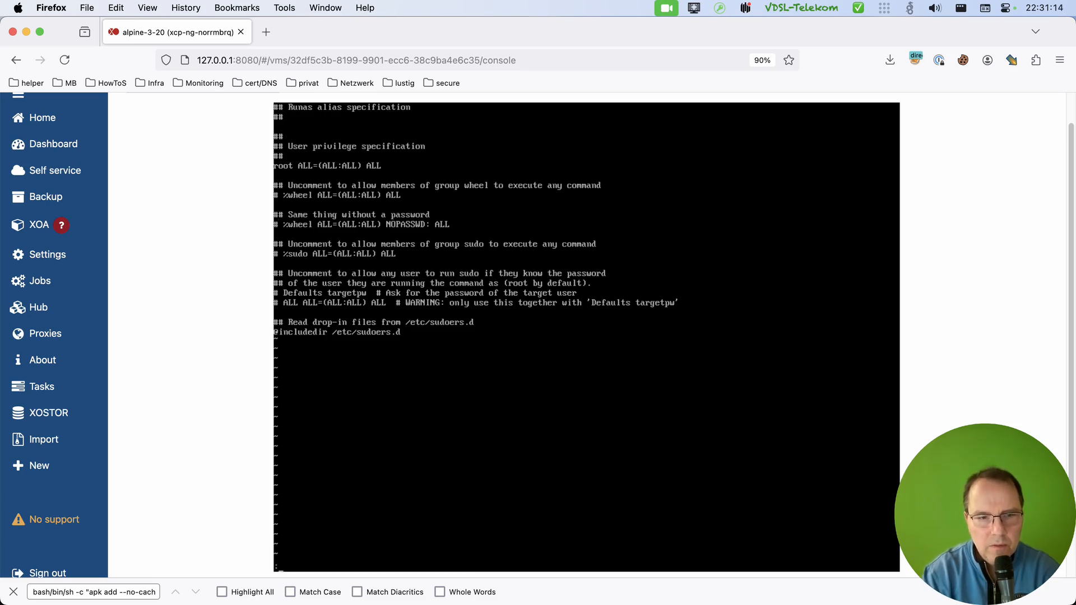
text(q)
key(Return)
text(:)
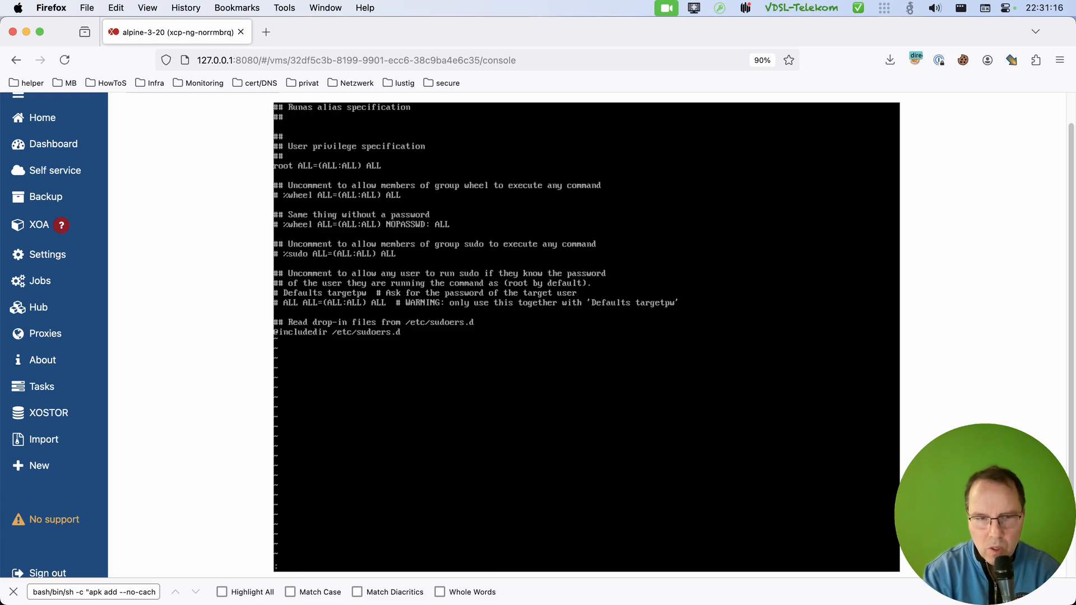
text(q!)
key(Return)
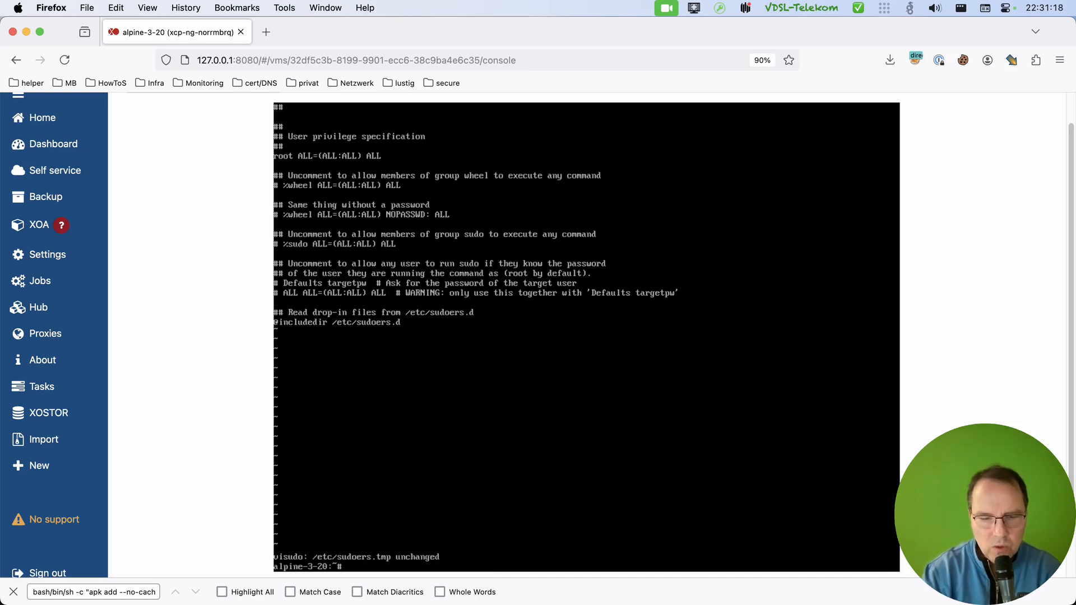
List the group memberships of the regular user account with the groups command.
text(groups )
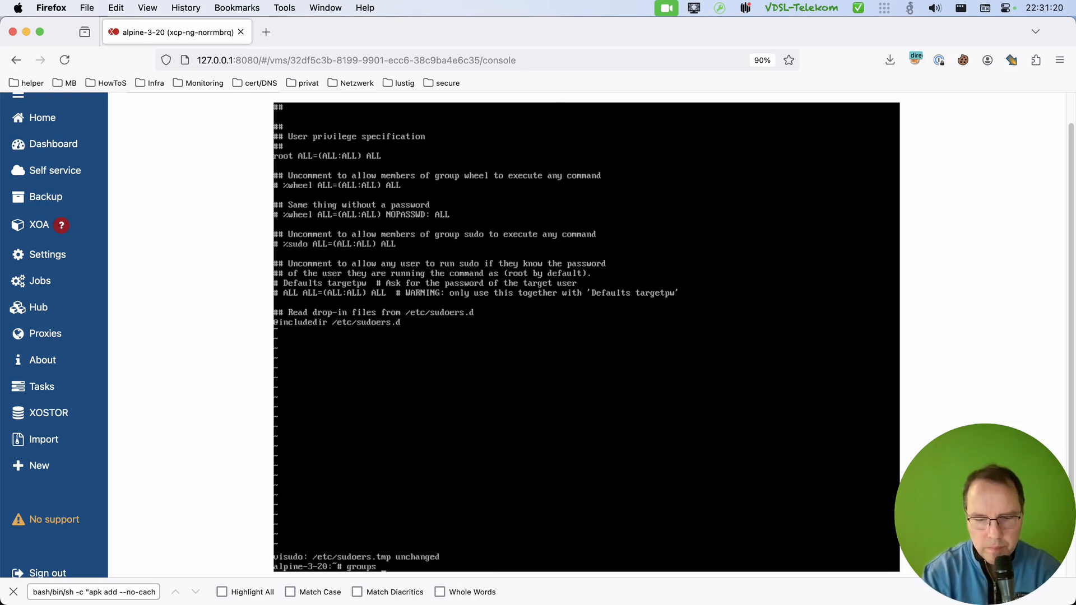
text(ogaida)
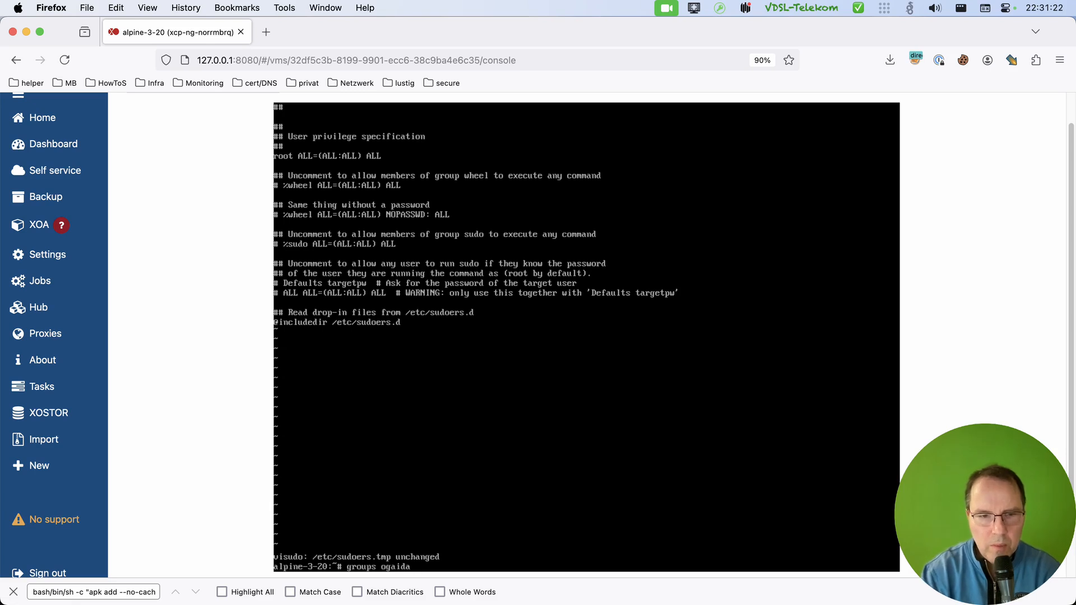
key(Return)
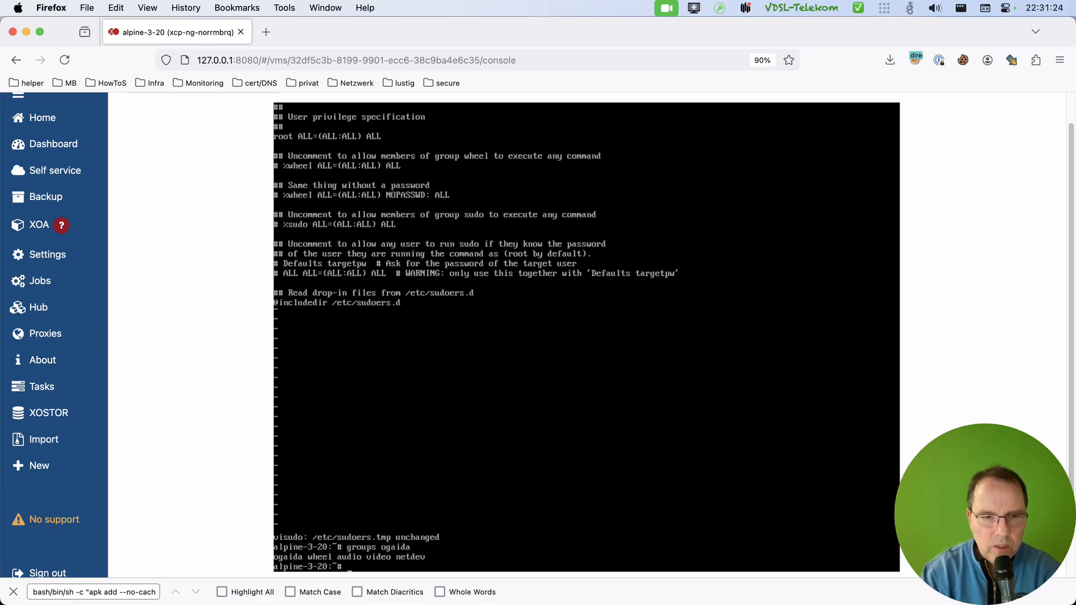
Reopen the sudoers file with visudo and find the wheel group section by searching for "whe".
key(Up)
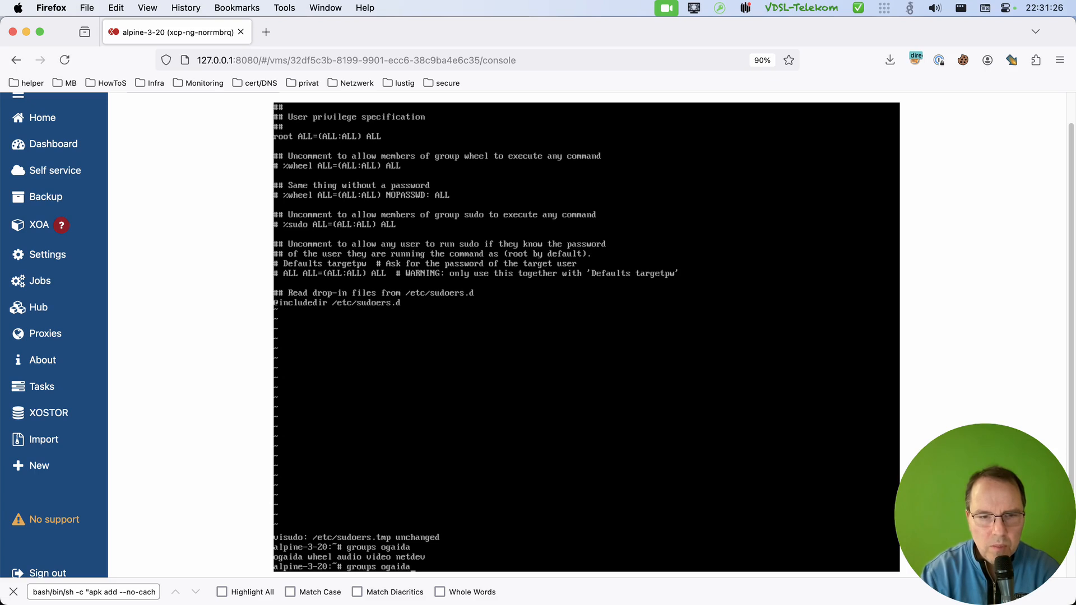
key(Up)
key(Return)
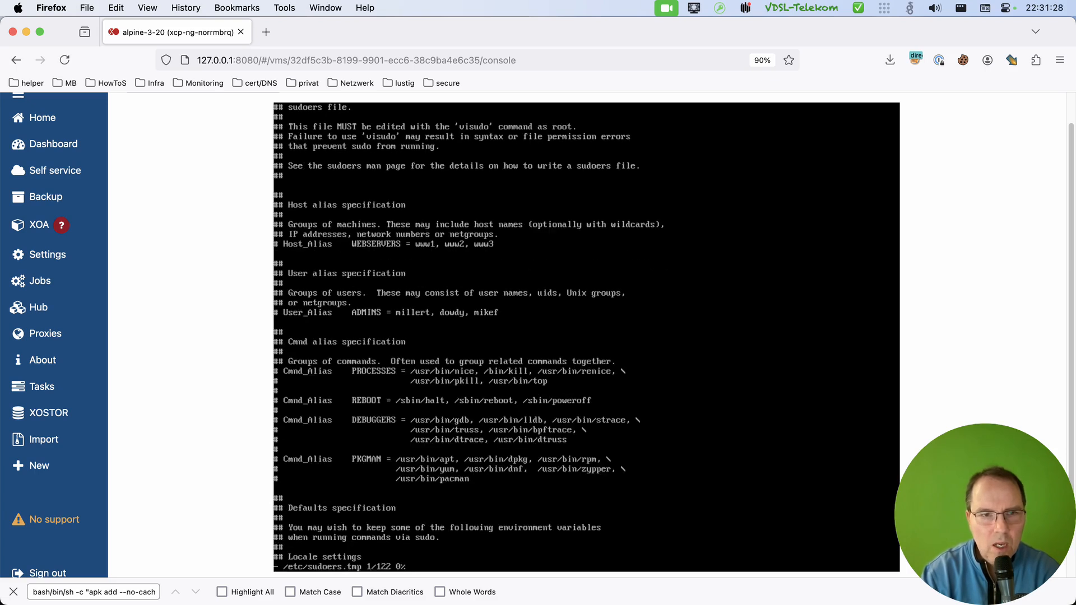
key(Down)
key(Down)
key(Down)
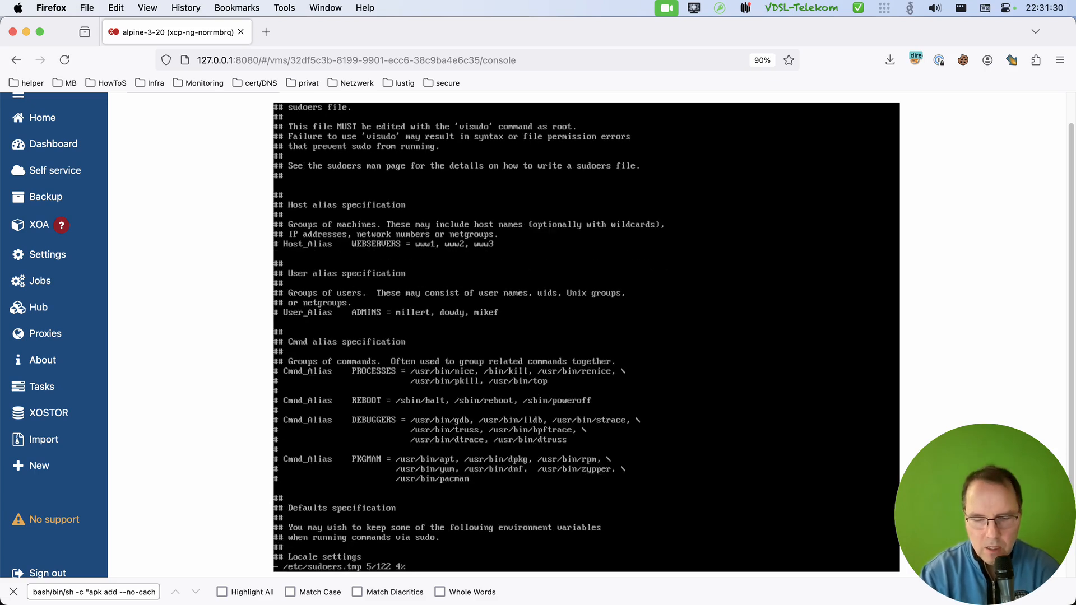
text(/whe)
key(Return)
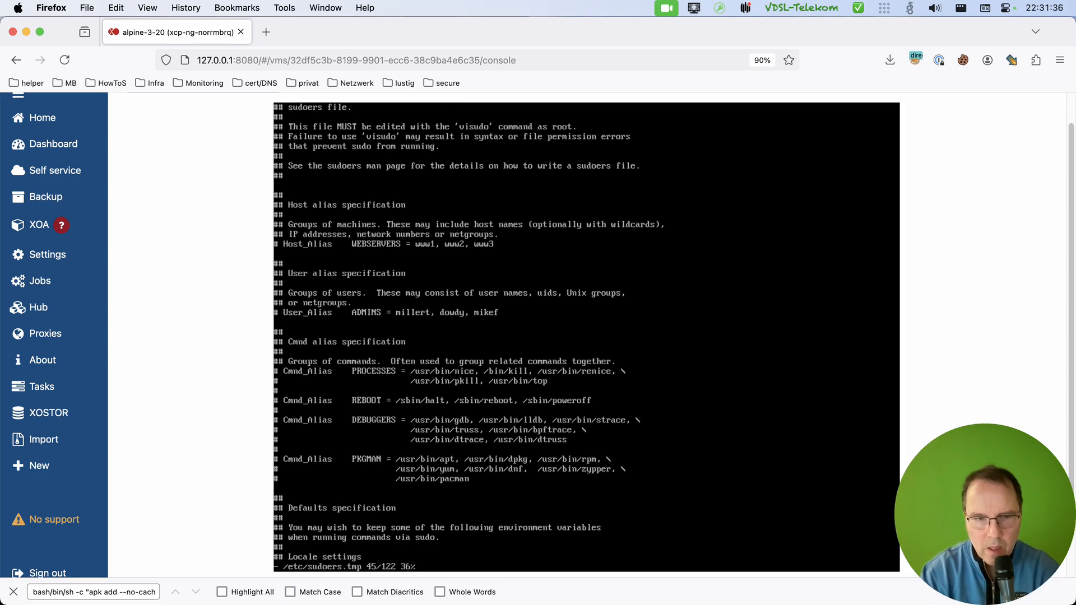
key(n)
key(Down)
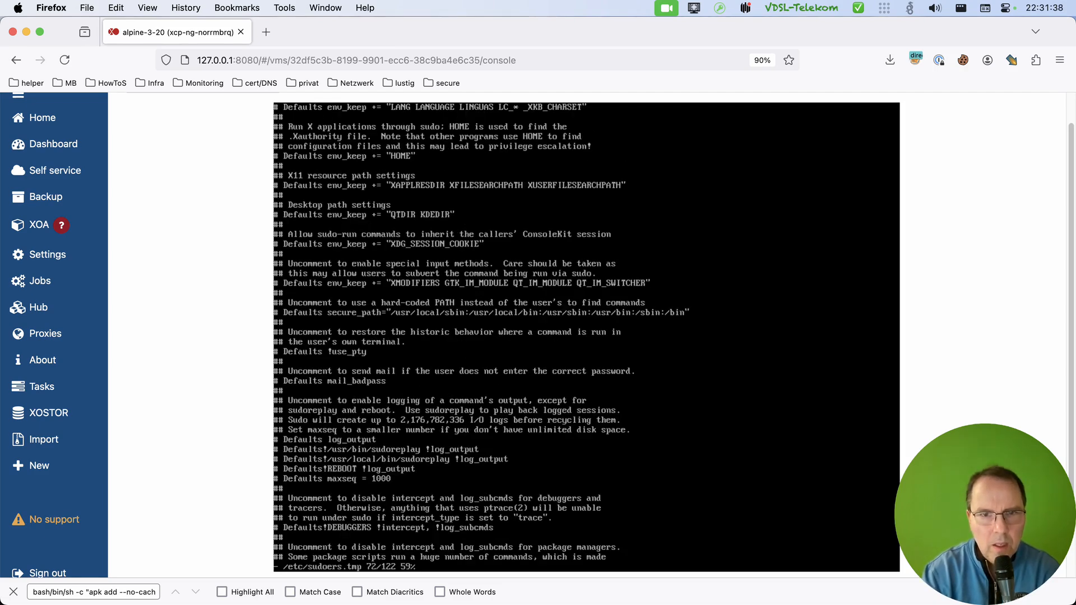
key(n)
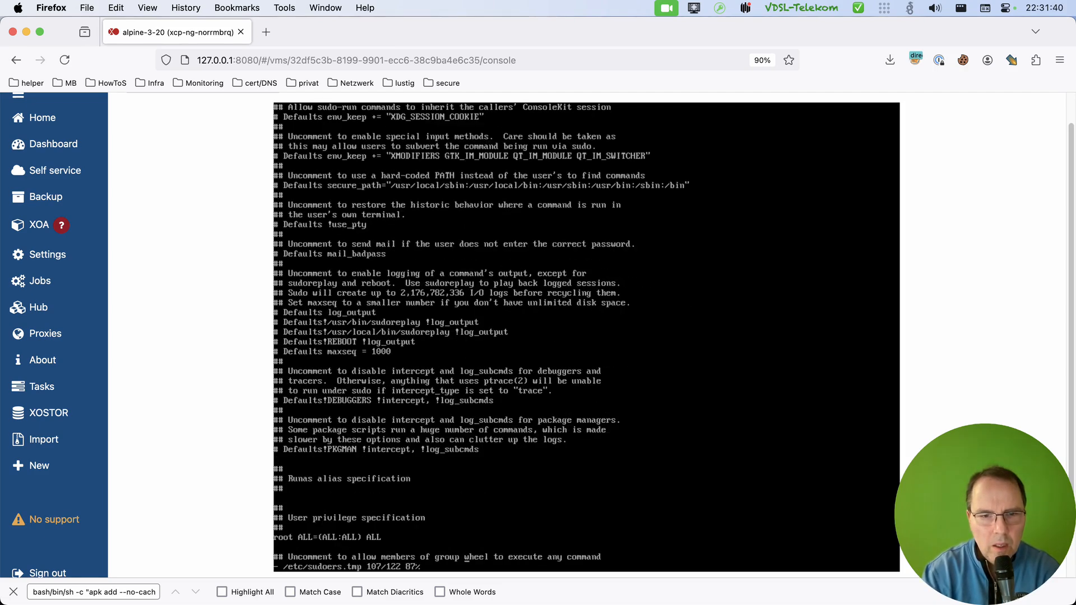
Uncomment the %wheel rule that allows any command and make it read %wheel ALL=(ALL:ALL) NOPASSWD: ALL.
key(Down)
key(Down)
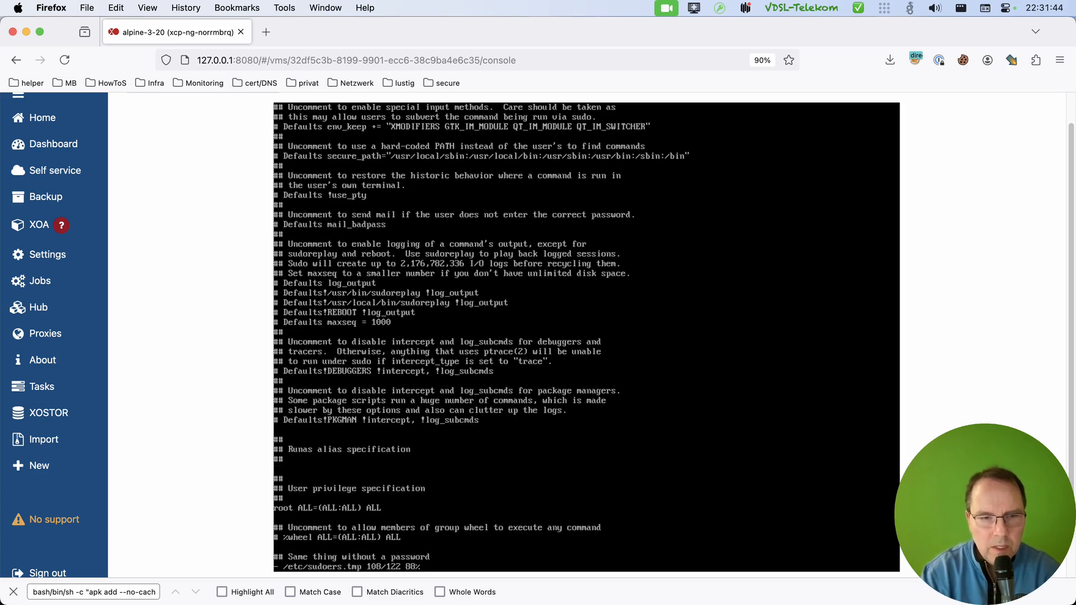
key(x)
key(x)
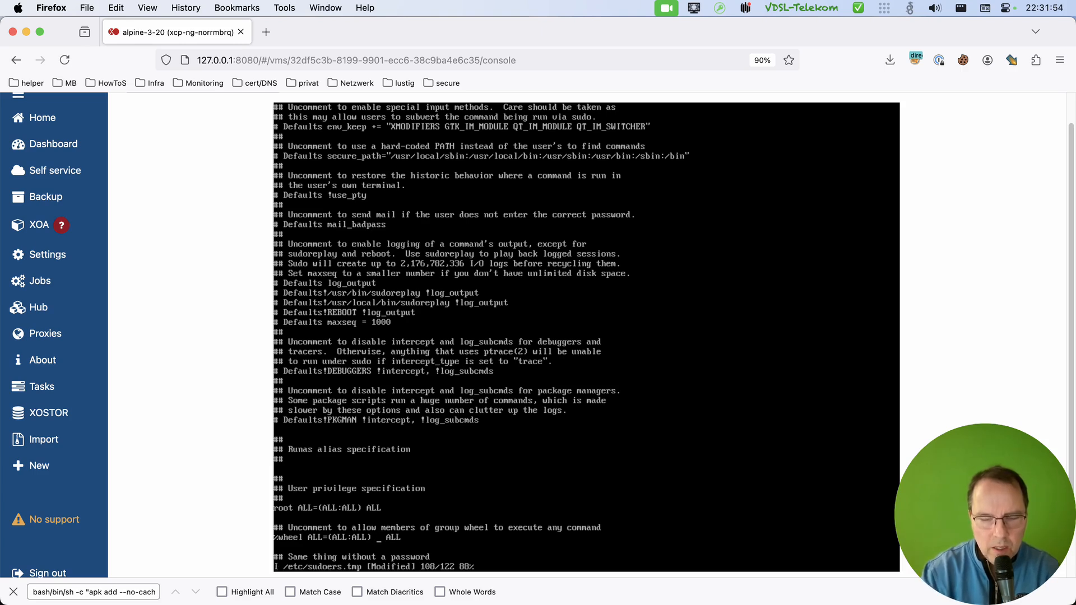
text(NO)
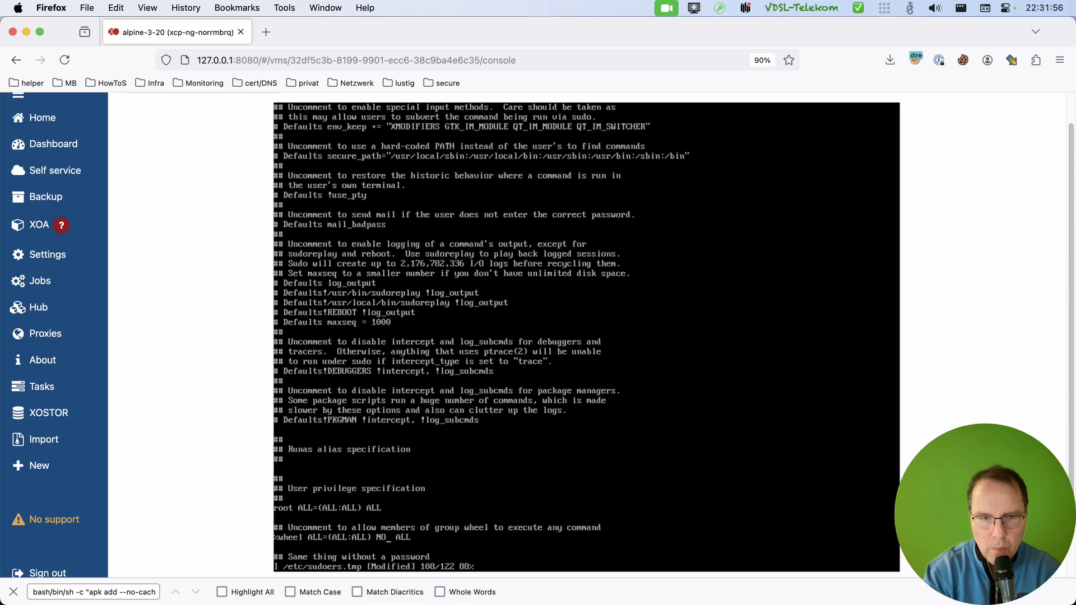
text(PASSWD)
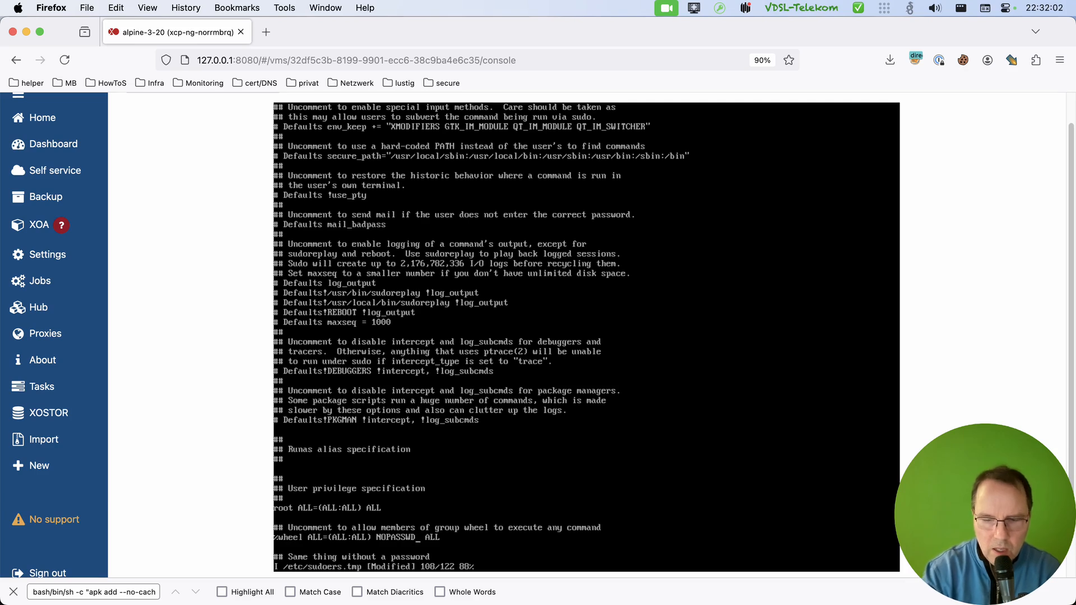
text(:)
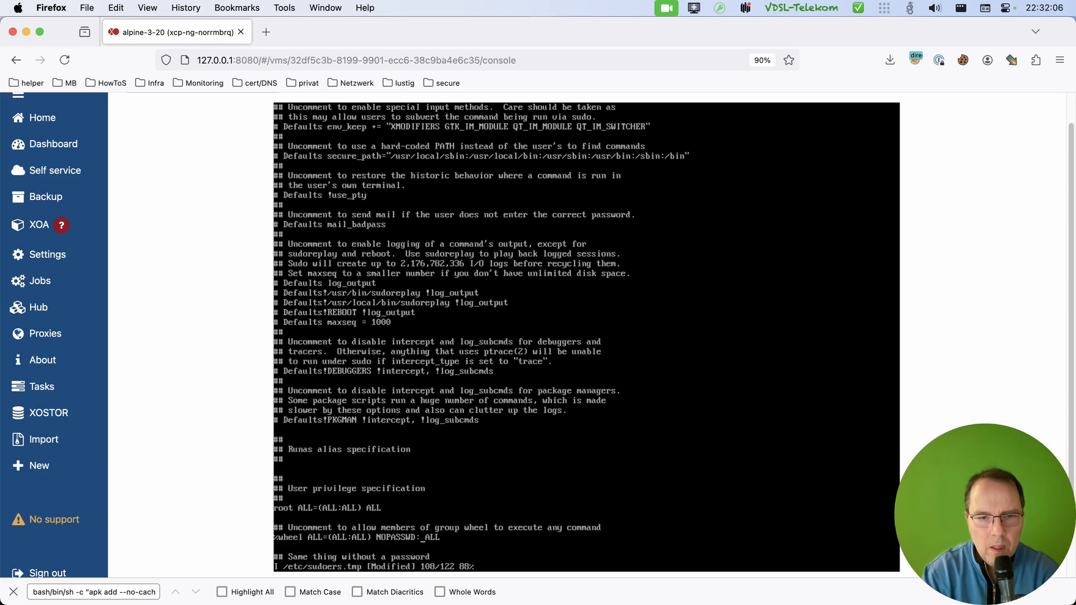
text(:)
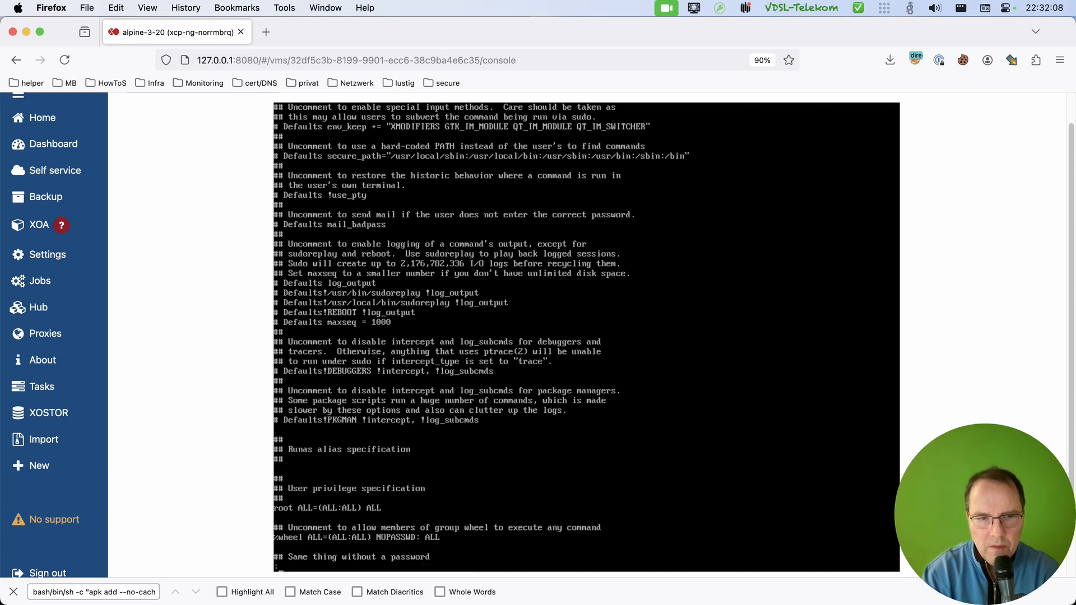
text(w)
Write the edited sudoers file and quit the editor.
key(Return)
text(:)
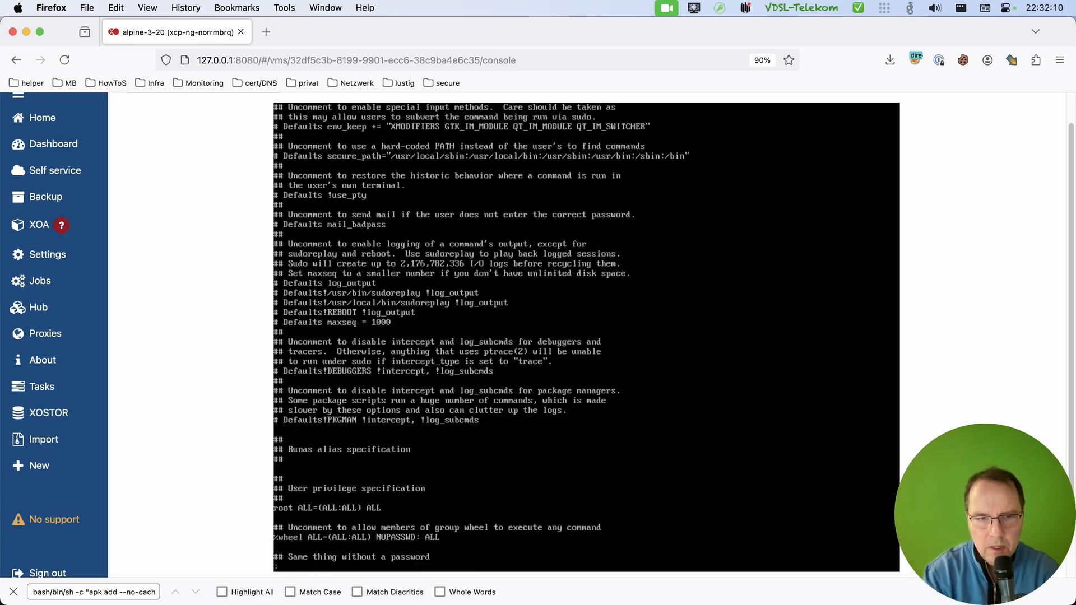
text(q)
key(Return)
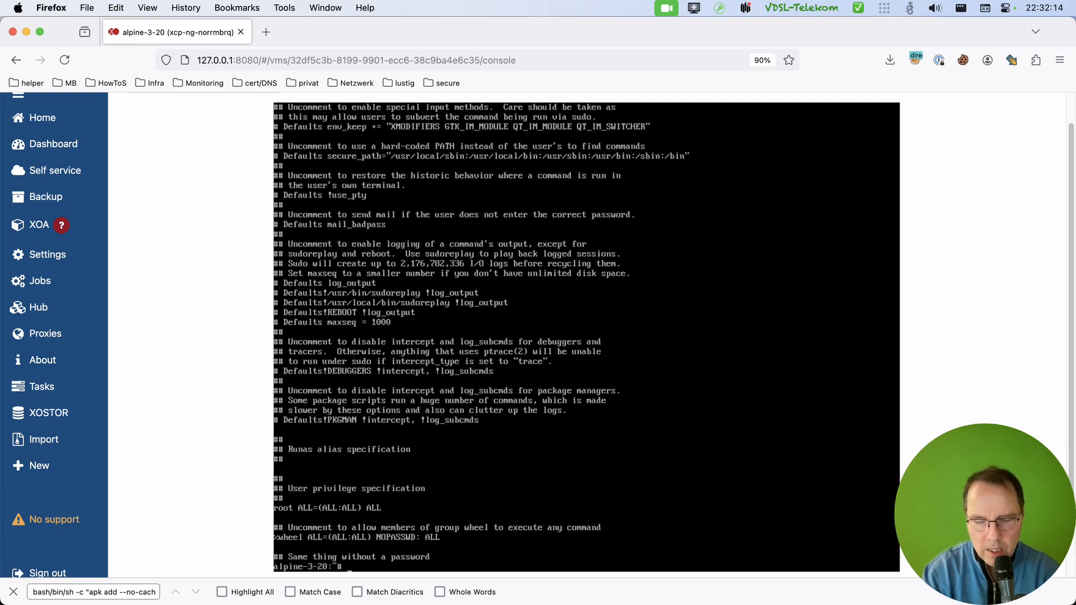
Switch to iTerm, close the old SSH session and reconnect with ssh 192.168.2.130.
key(super+Tab)
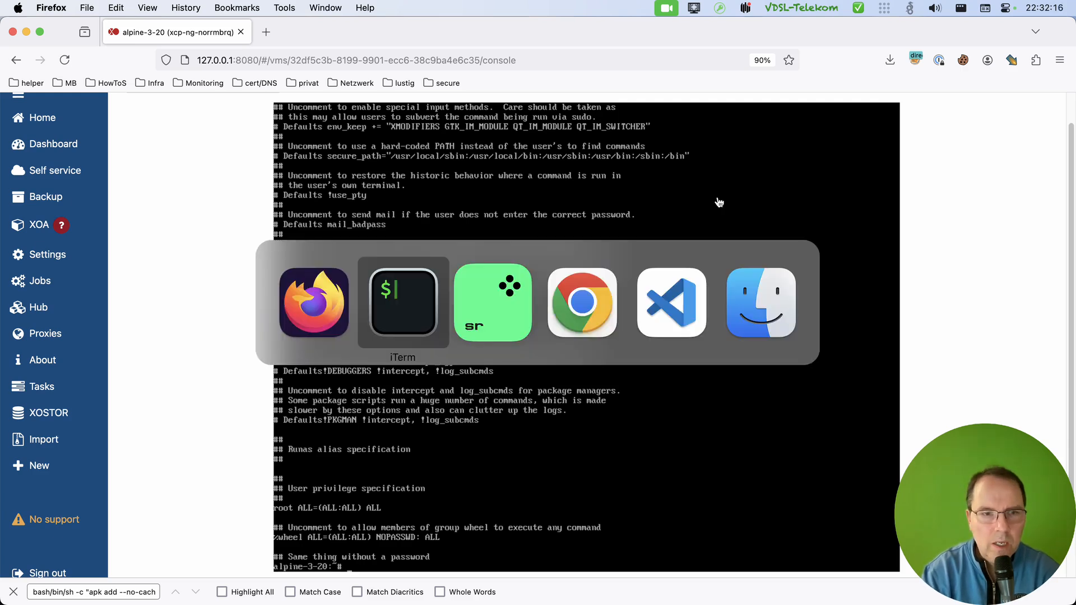
key(ctrl+d)
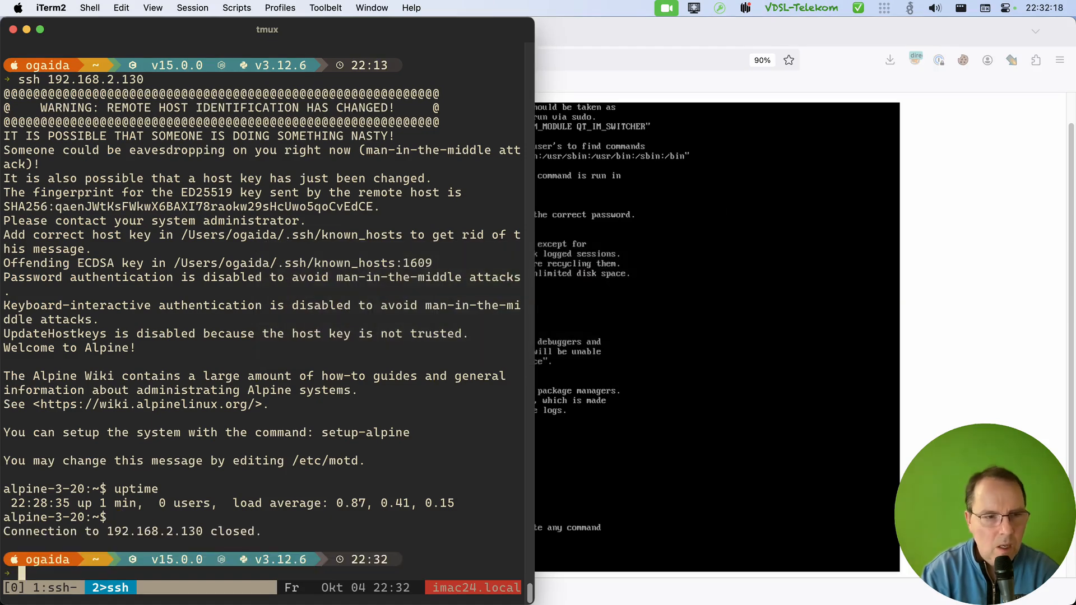
key(Up)
key(Return)
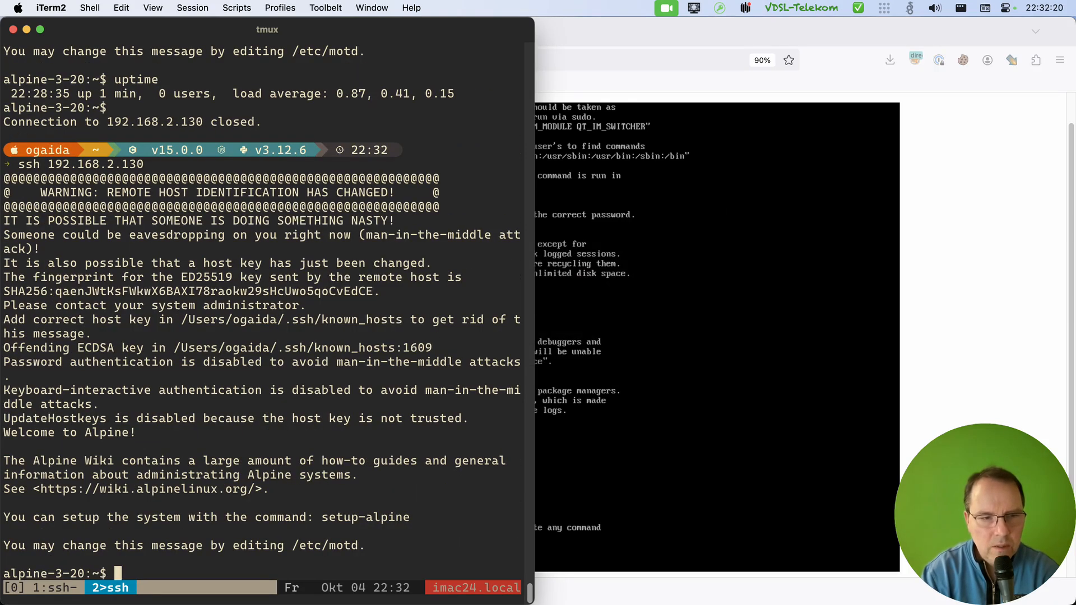
Open a root shell with sudo -i and check the active account with whoami.
text(sudo -i)
key(Return)
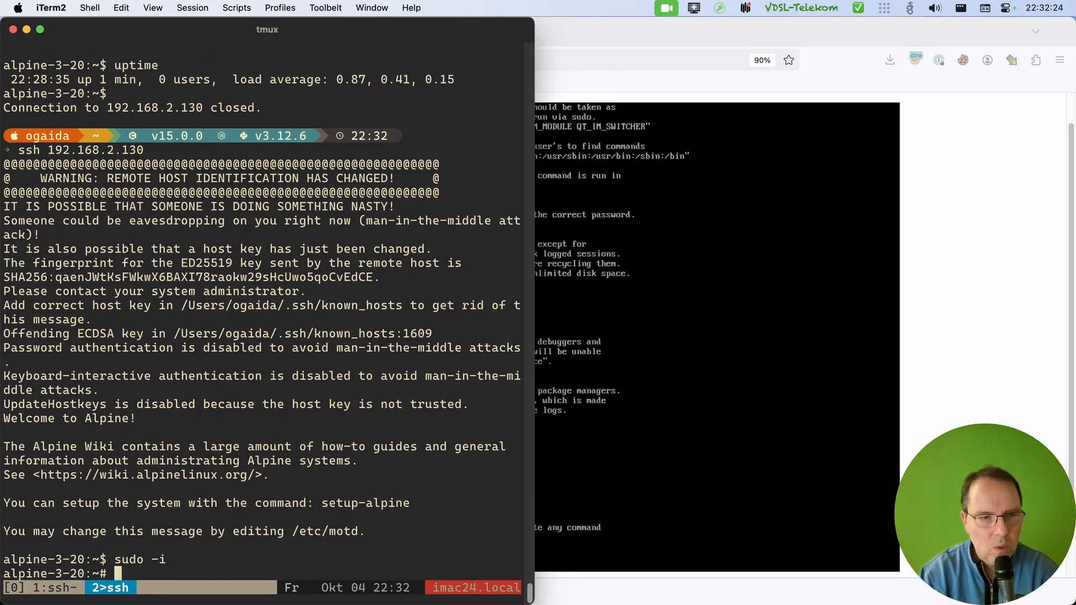
text(whoami)
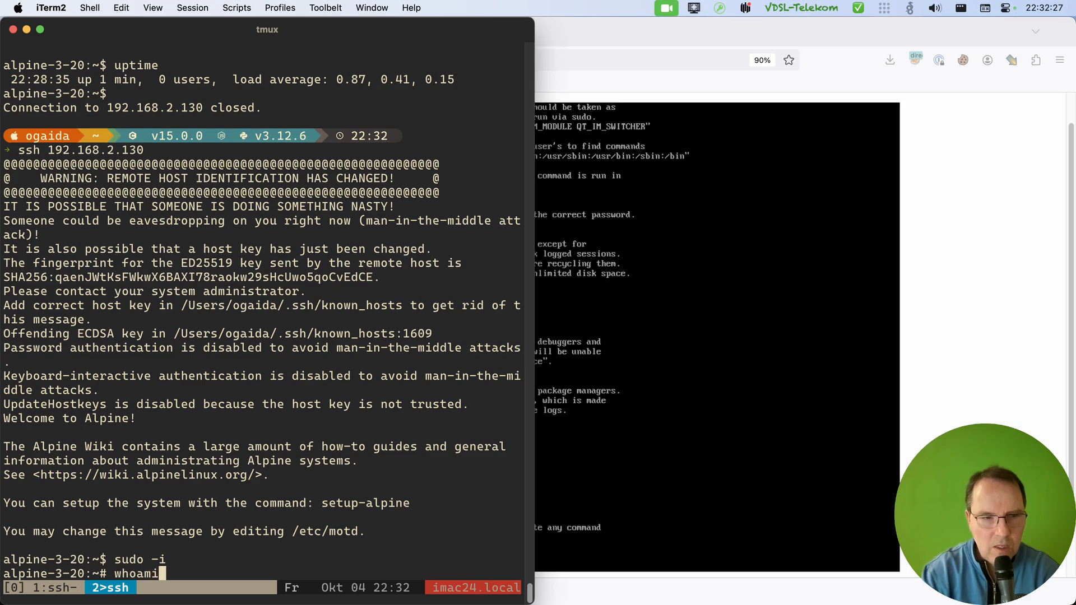
key(Return)
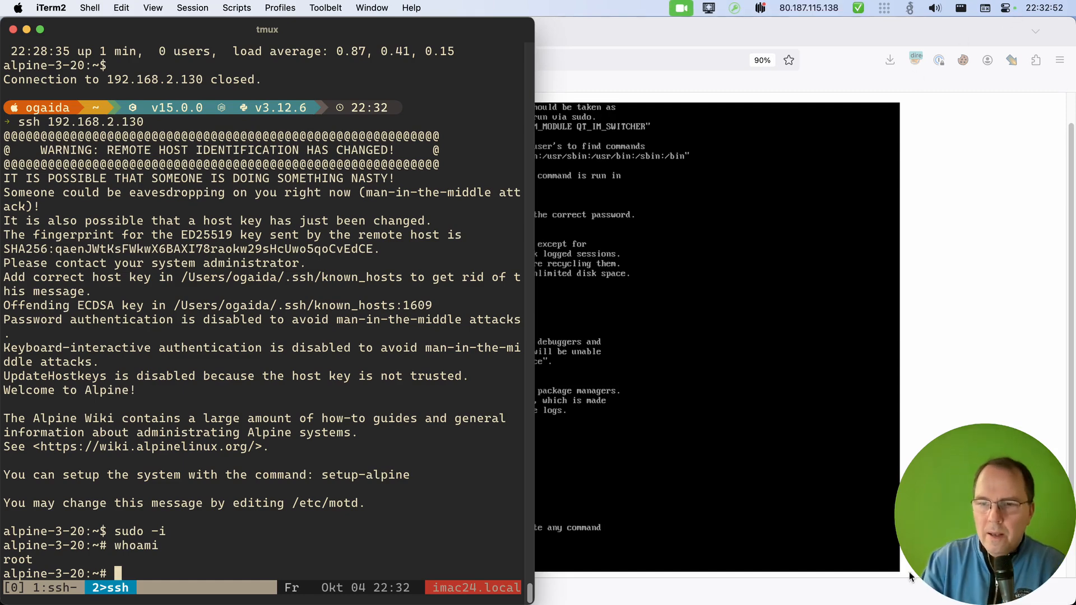
Switch back to the VM console in Firefox.
click(695, 421)
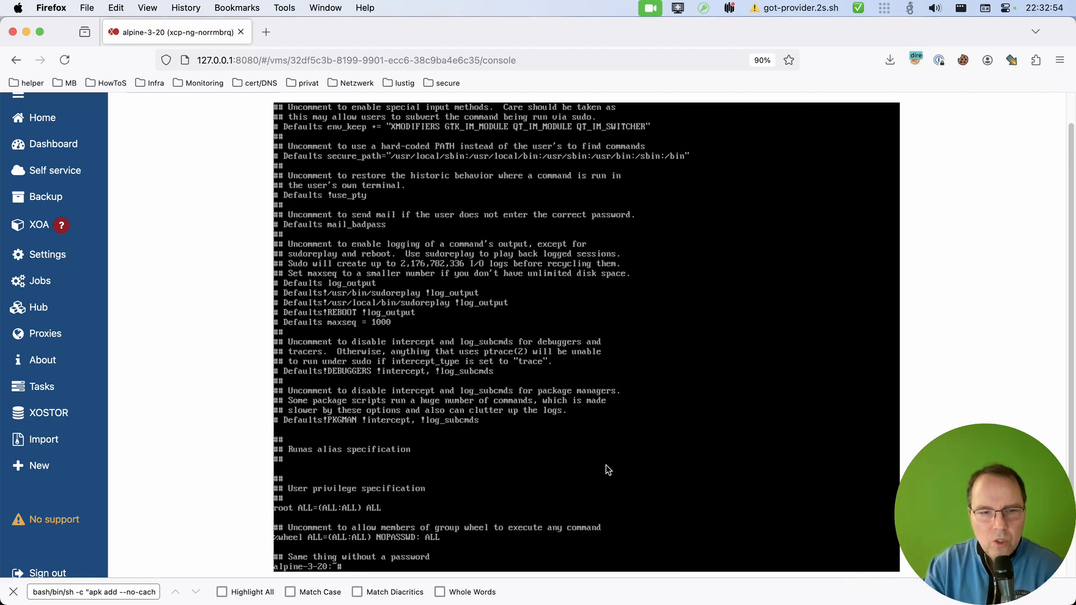